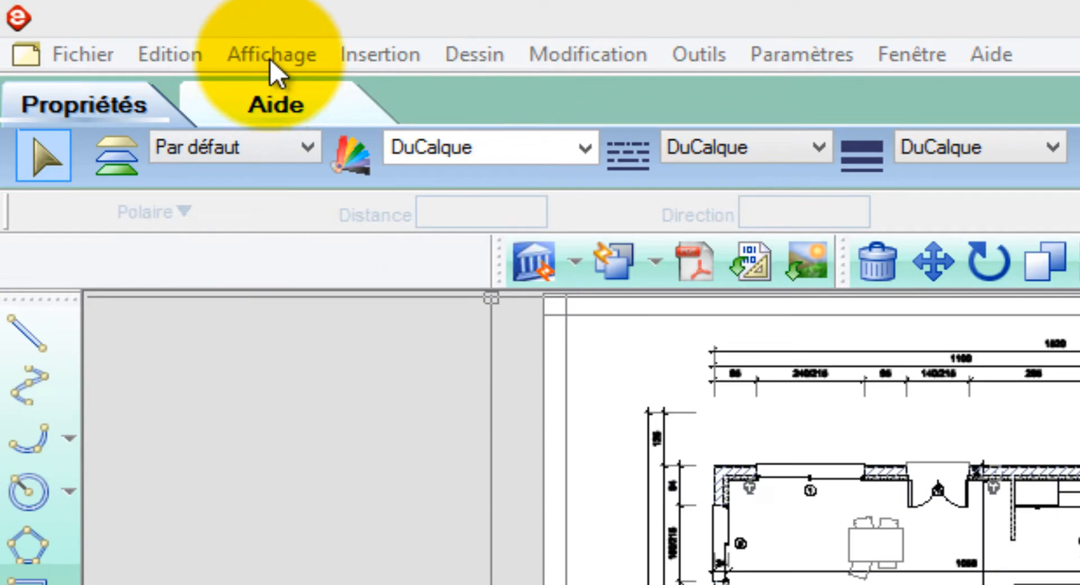
Activate the presentation view "2 - Plans masse 1/250 (A3)" of the Dossier de Permis A3 group in the view manager
{"action": "left_click", "coordinate": [88, 20]}
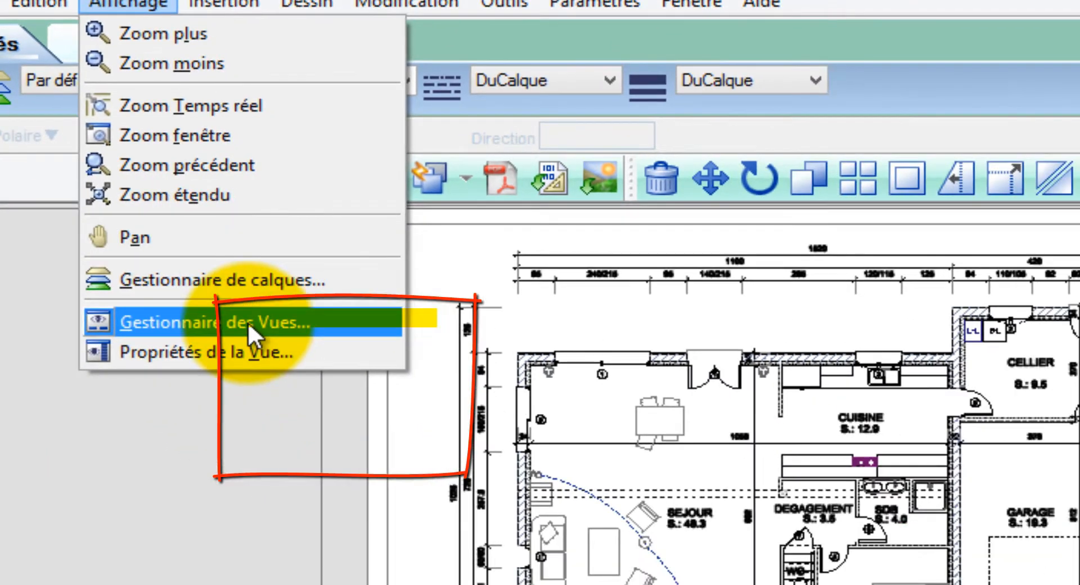
{"action": "left_click", "coordinate": [248, 323]}
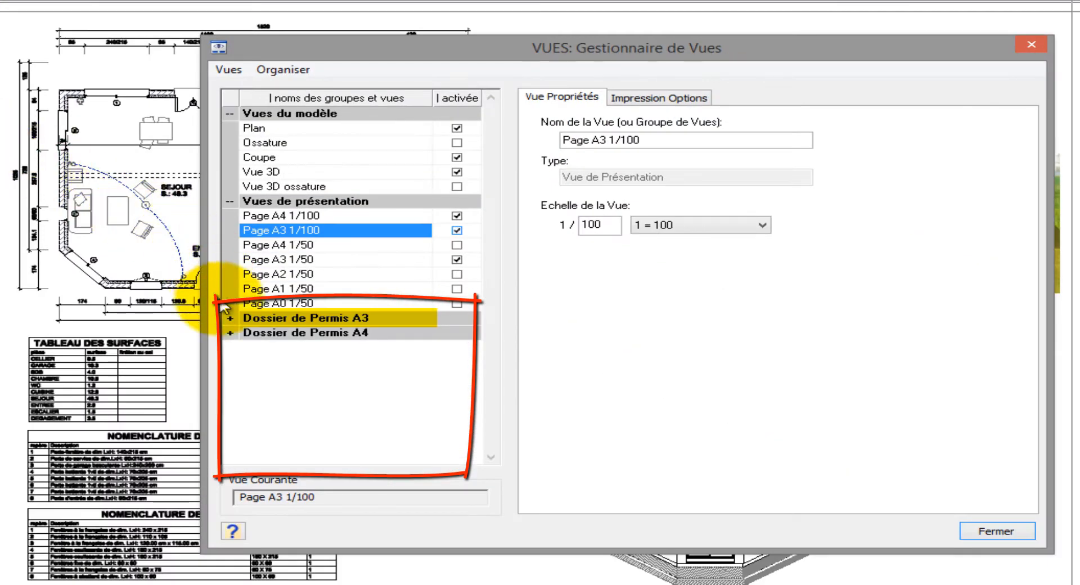
{"action": "left_click", "coordinate": [230, 318]}
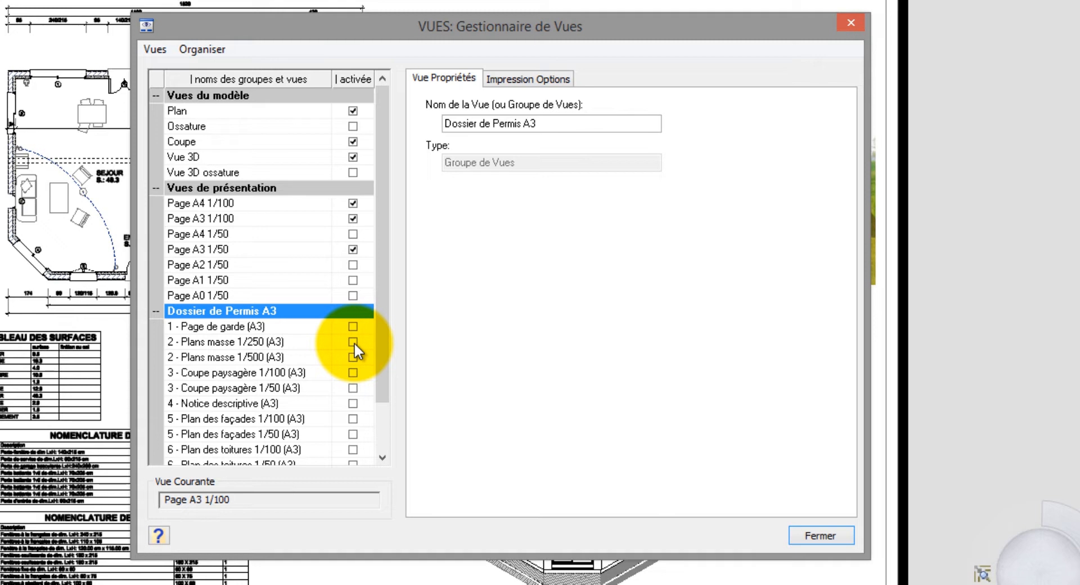
{"action": "left_click", "coordinate": [353, 343]}
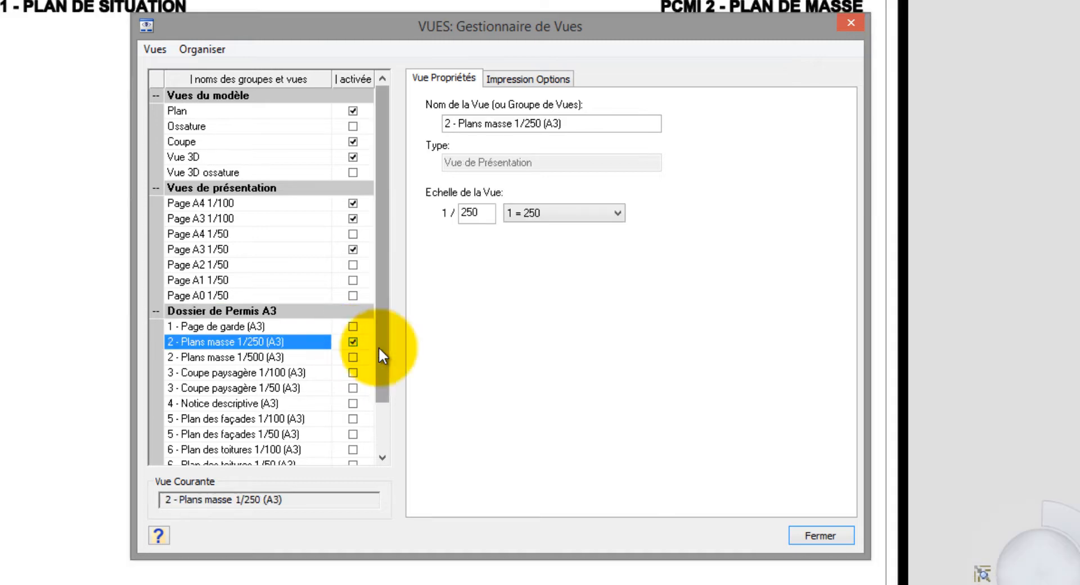
{"action": "left_click", "coordinate": [804, 529]}
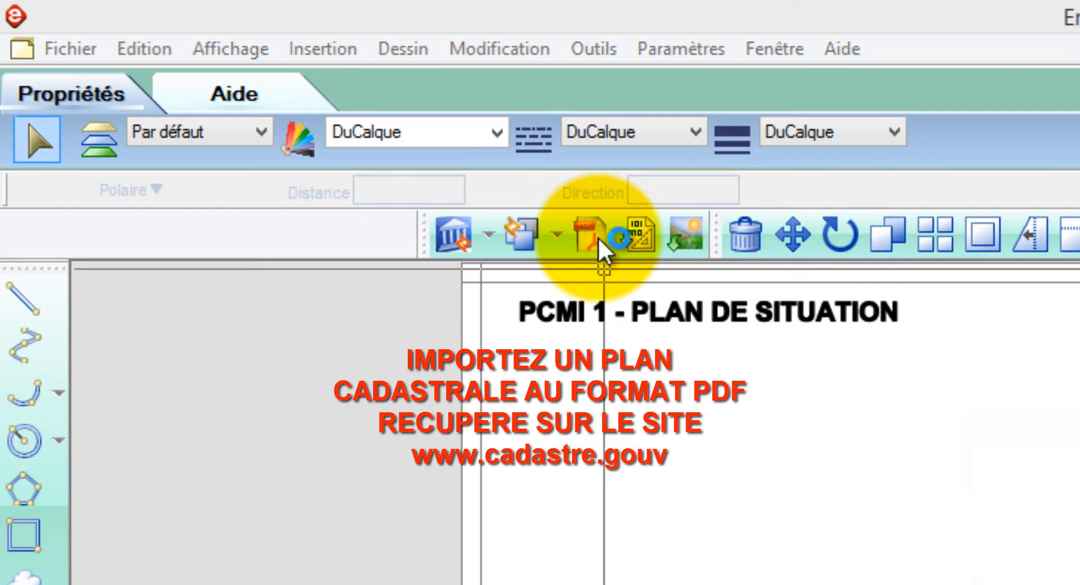
Start a PDF import with planCadastralNormalise.pdf from the Projet Démo folder
{"action": "left_click", "coordinate": [598, 236]}
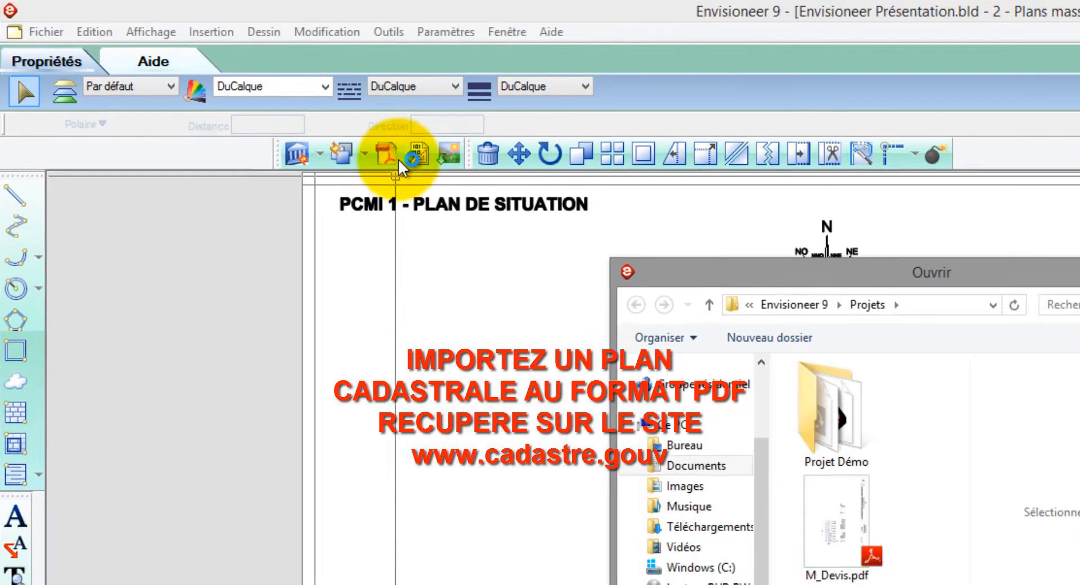
{"action": "double_click", "coordinate": [895, 444]}
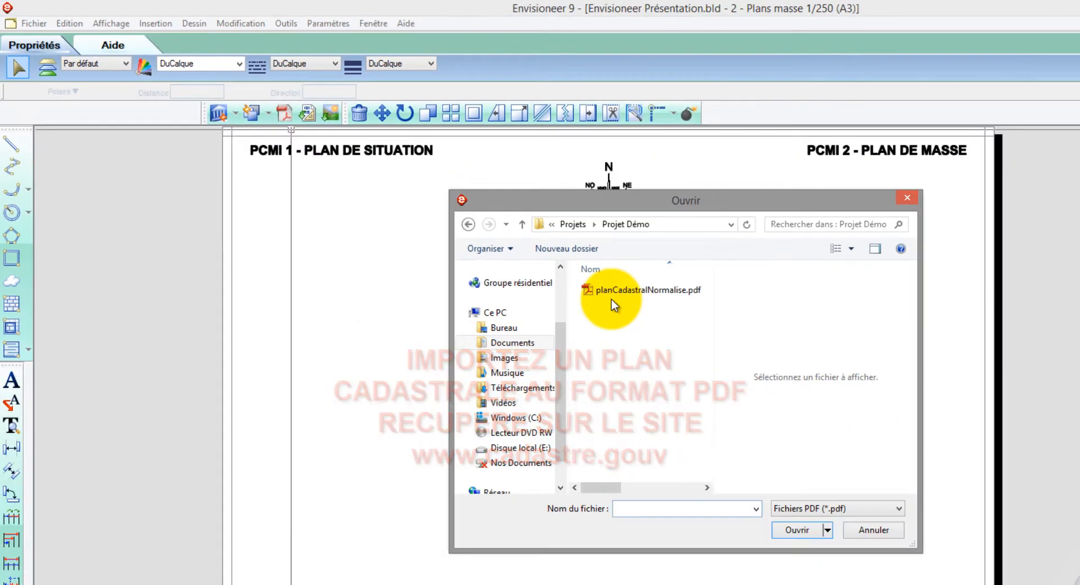
{"action": "left_click", "coordinate": [616, 291]}
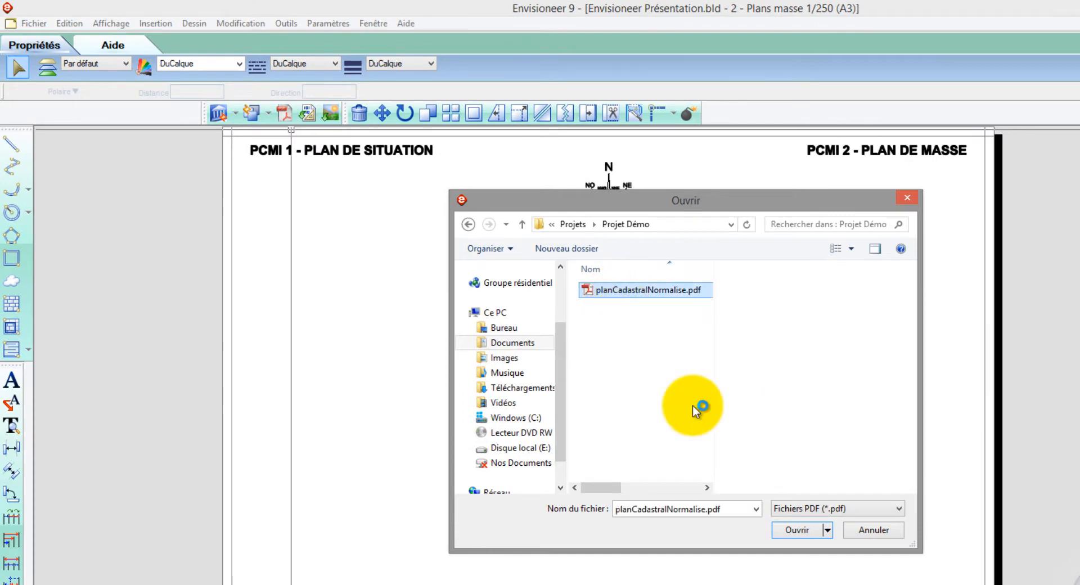
{"action": "left_click", "coordinate": [792, 529]}
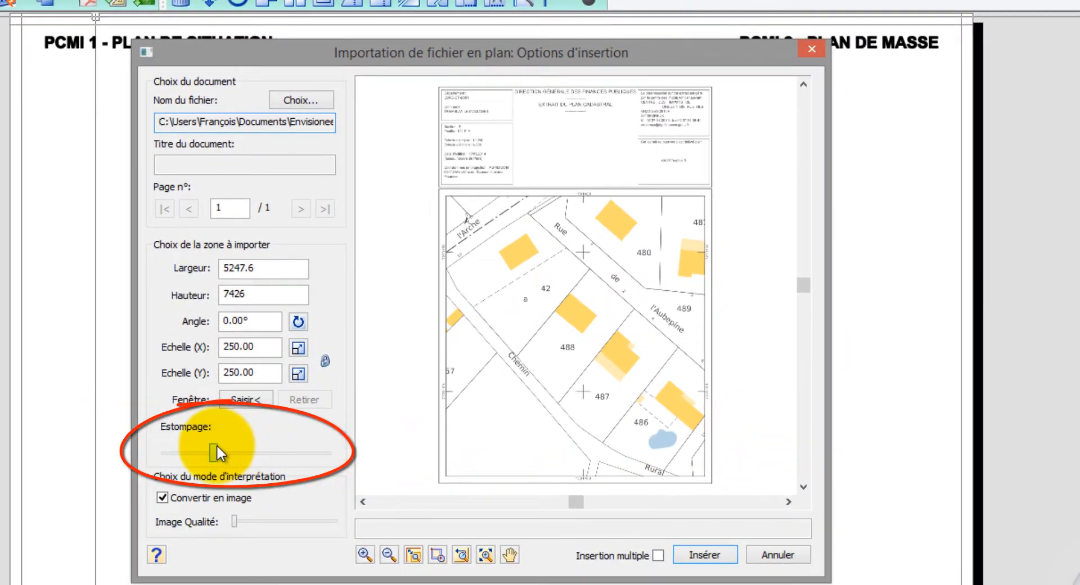
Turn off conversion to image and set the cadastral plan's linked X and Y import scale to 500
{"action": "left_click_drag", "start_coordinate": [340, 471], "coordinate": [301, 467]}
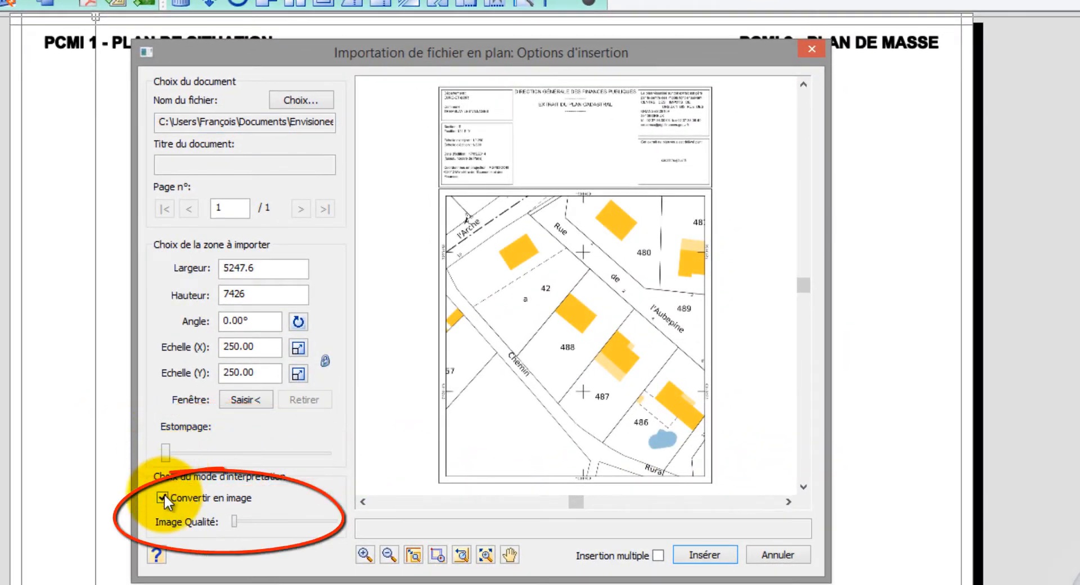
{"action": "left_click", "coordinate": [163, 498]}
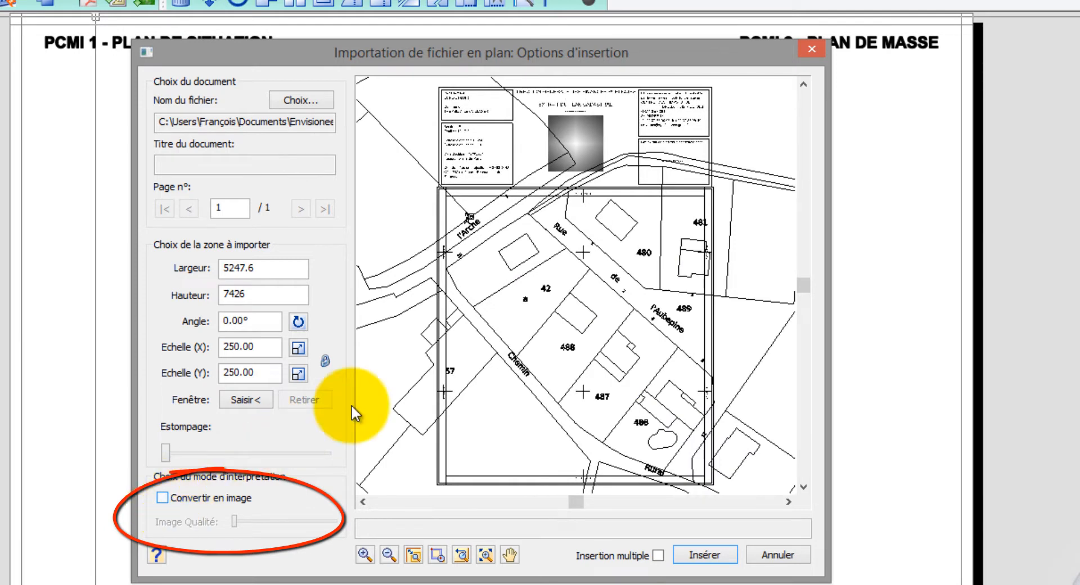
{"action": "scroll", "coordinate": [470, 147], "scroll_direction": "up", "scroll_amount": 5}
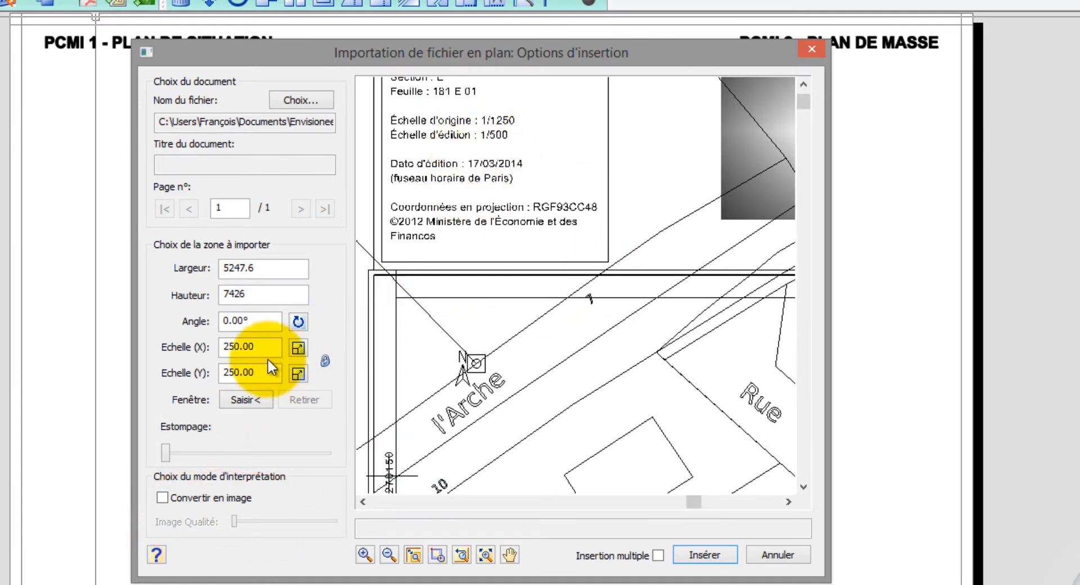
{"action": "left_click_drag", "start_coordinate": [269, 348], "coordinate": [188, 349]}
{"action": "type", "text": "500"}
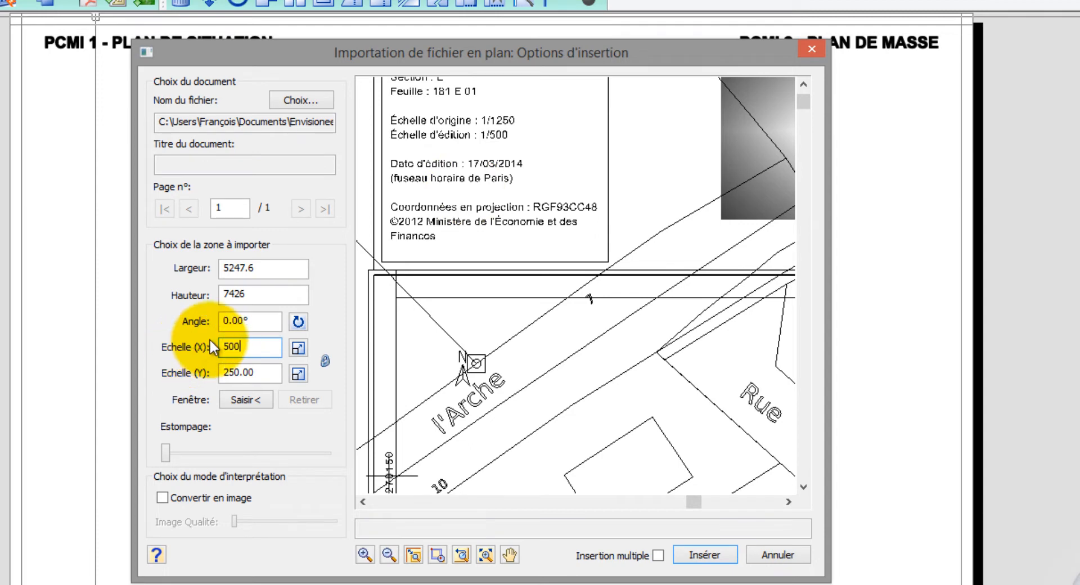
{"action": "left_click", "coordinate": [256, 325]}
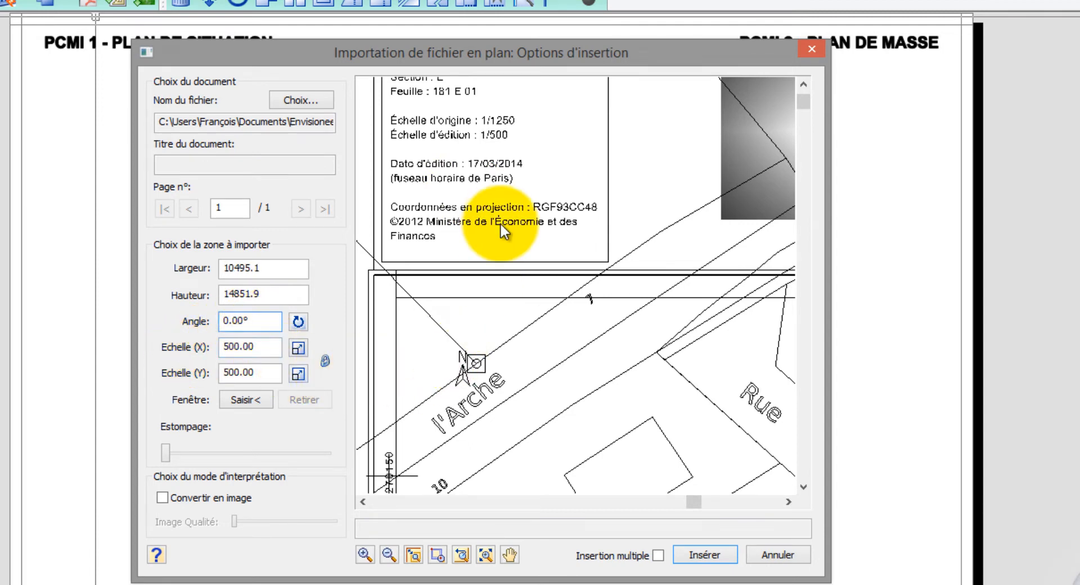
Define a rectangular capture window around parcels 42 and 488 and insert that area on the page
{"action": "scroll", "coordinate": [436, 171], "scroll_direction": "down", "scroll_amount": 5}
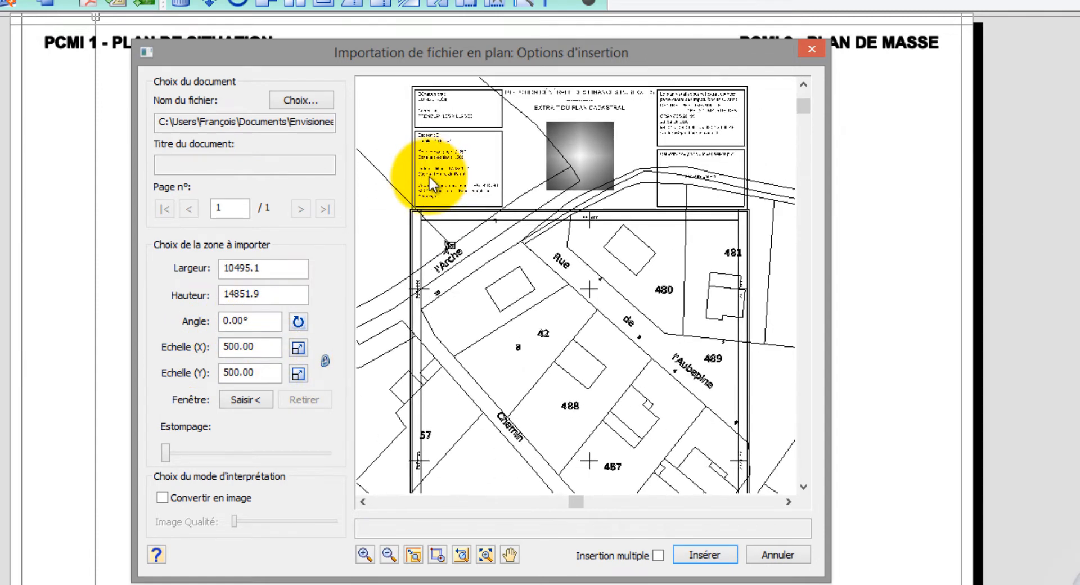
{"action": "left_click", "coordinate": [248, 399]}
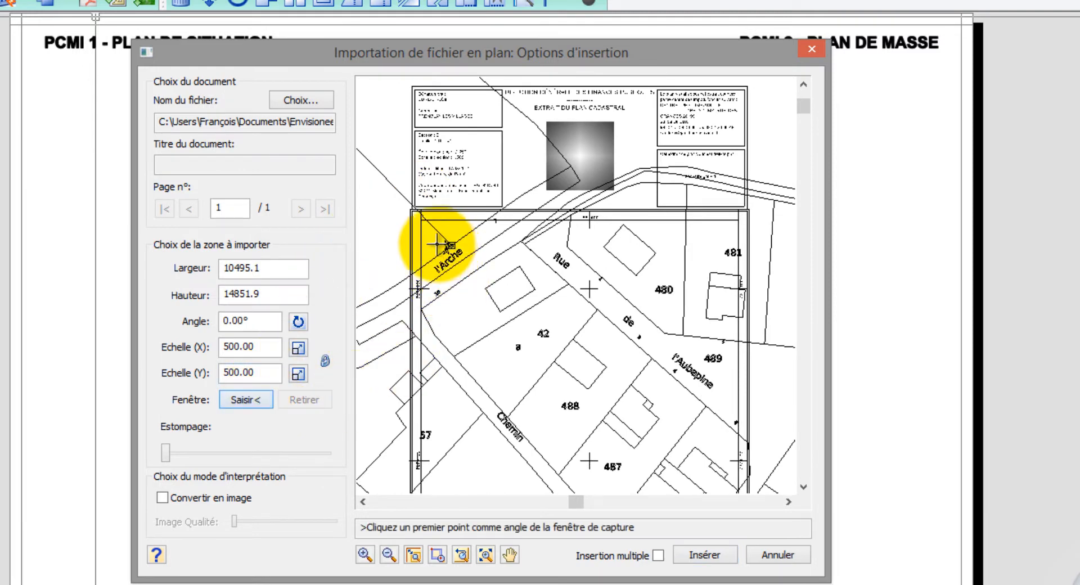
{"action": "left_click", "coordinate": [438, 244]}
{"action": "left_click", "coordinate": [644, 444]}
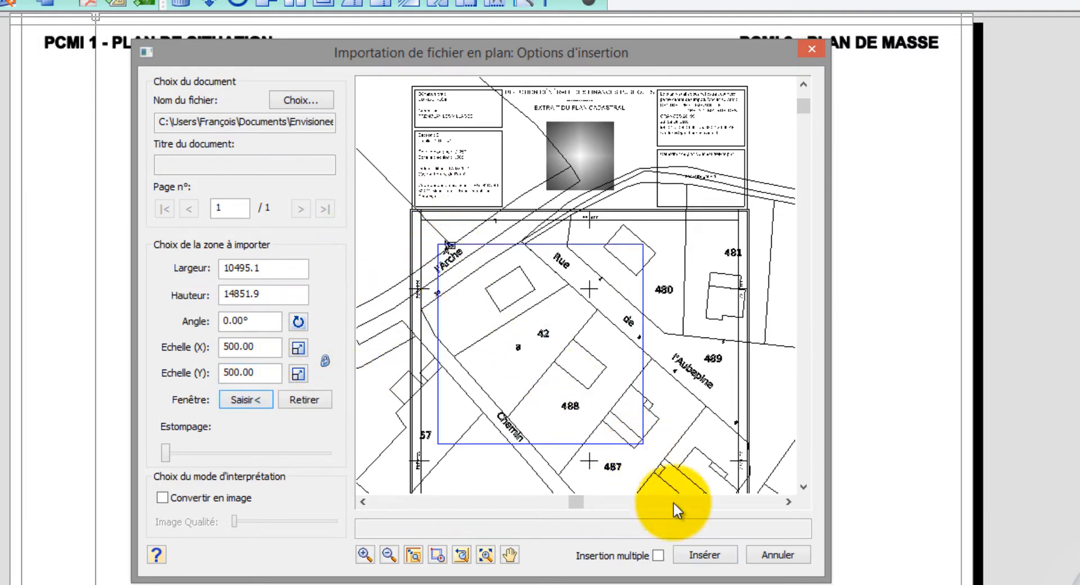
{"action": "left_click", "coordinate": [704, 555]}
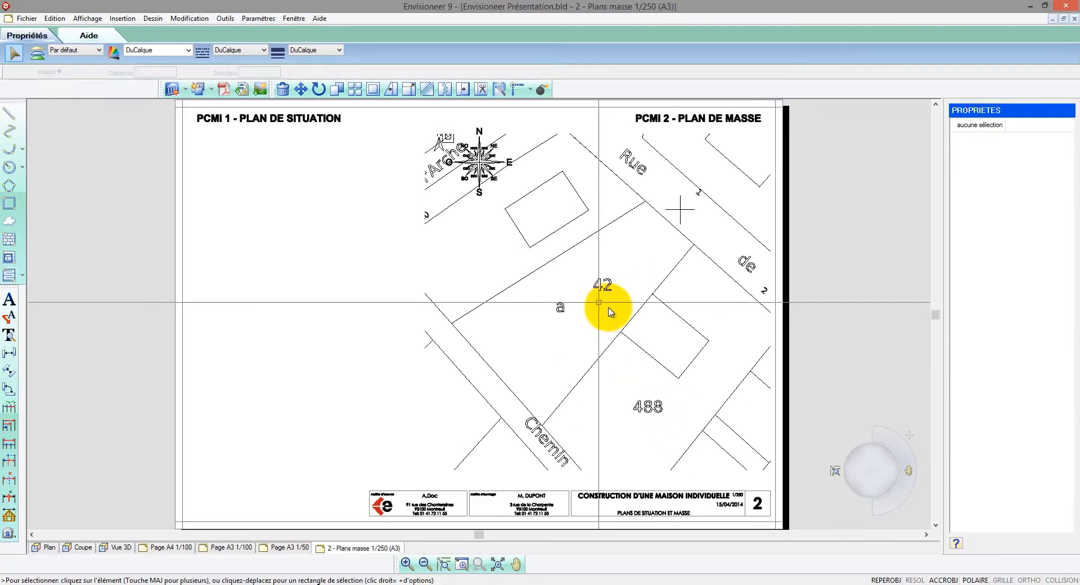
Explode the inserted cadastral plan into individual lines
{"action": "left_click", "coordinate": [714, 348]}
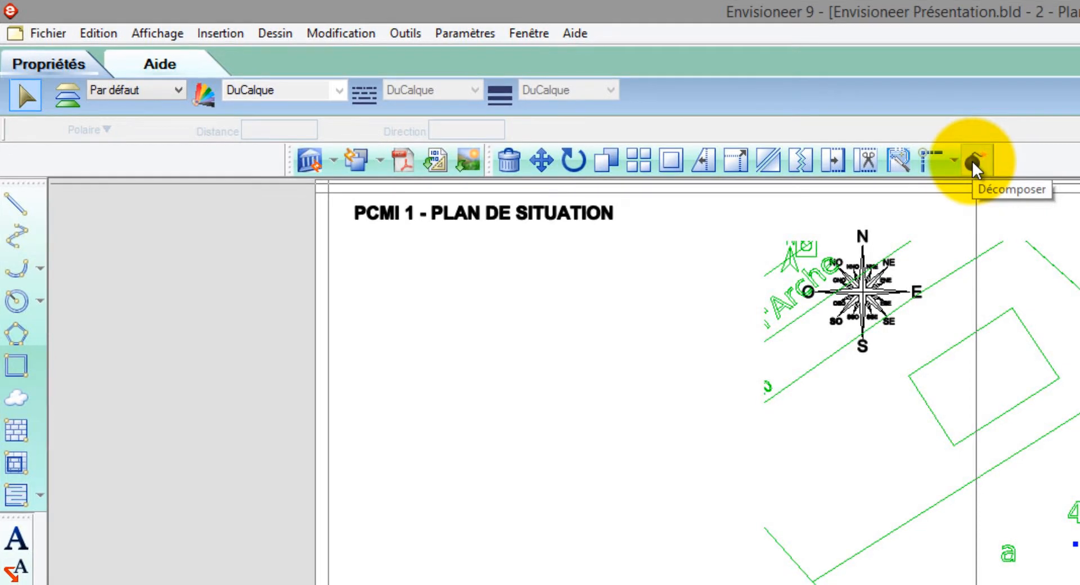
{"action": "left_click", "coordinate": [972, 161]}
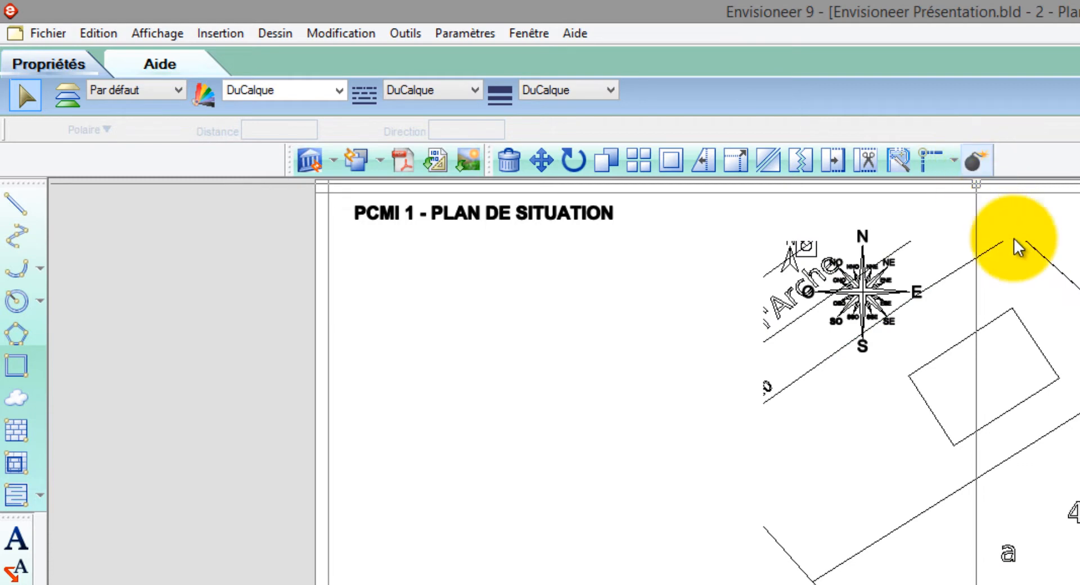
{"action": "left_click", "coordinate": [1008, 313]}
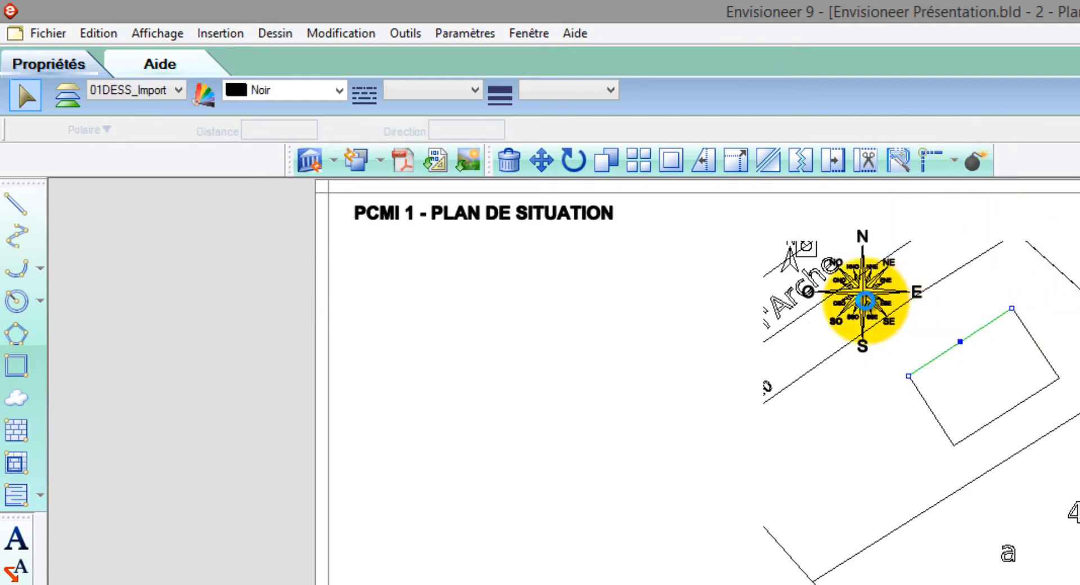
Move the compass rose off the cadastral plan into the empty area west of it
{"action": "left_click", "coordinate": [866, 293]}
{"action": "left_click_drag", "start_coordinate": [861, 293], "coordinate": [666, 296]}
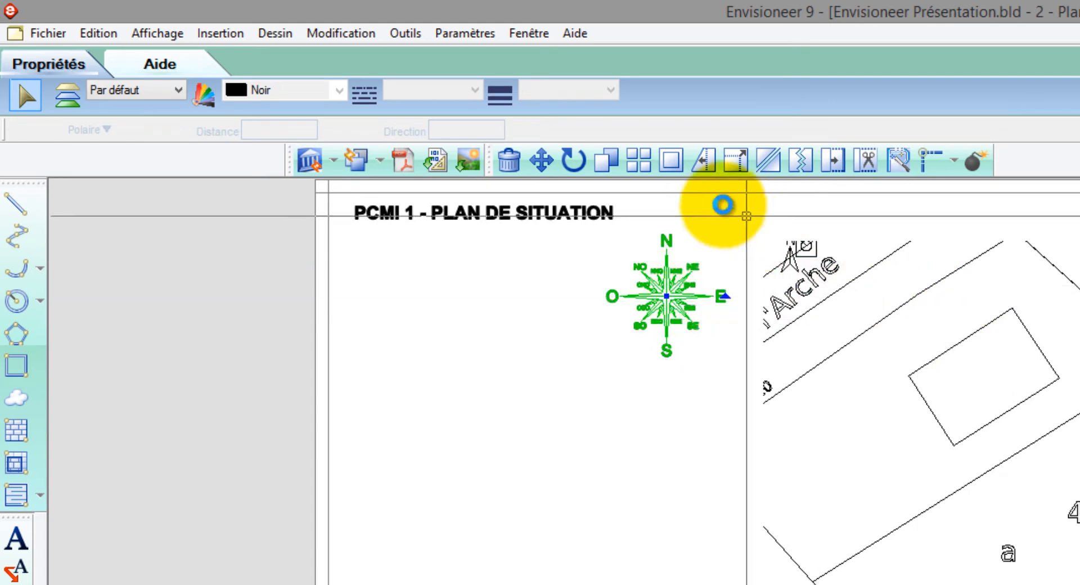
Delete the l'Arche road linework and the neighbouring building north-west of parcel 42
{"action": "left_click_drag", "start_coordinate": [720, 204], "coordinate": [999, 448]}
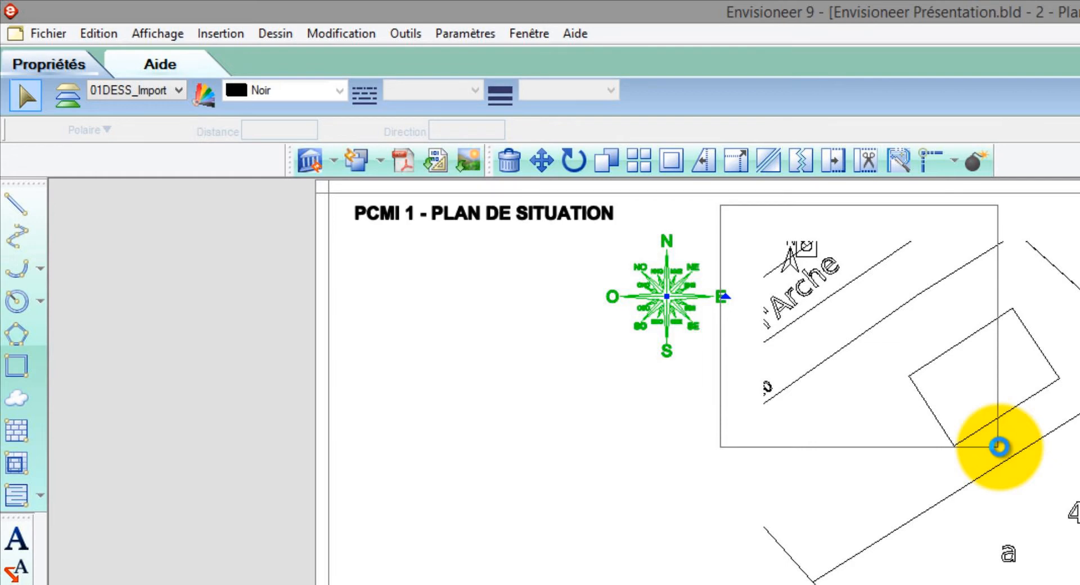
{"action": "left_click_drag", "start_coordinate": [999, 448], "coordinate": [999, 446]}
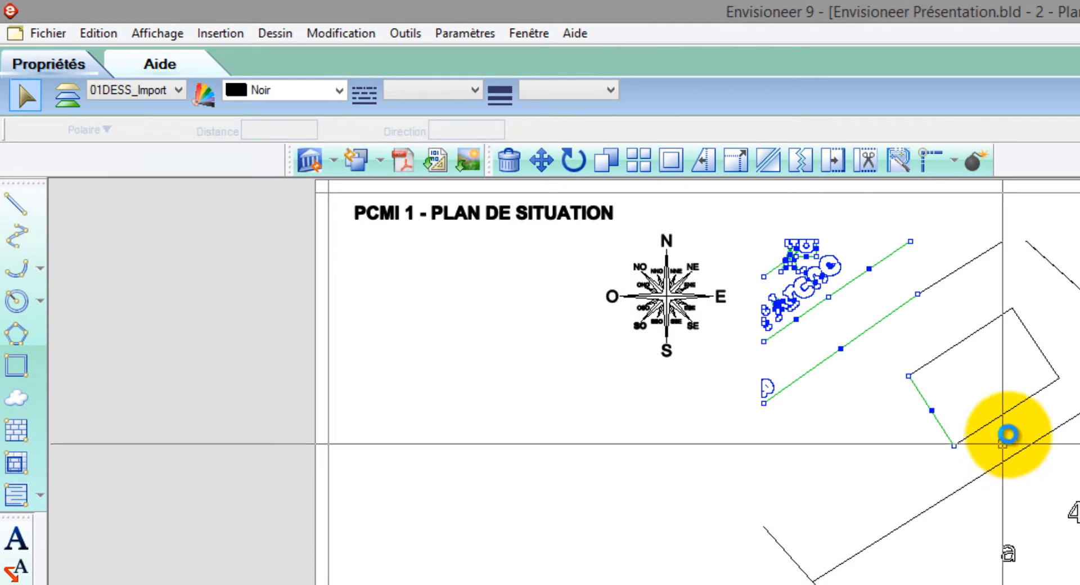
{"action": "key", "text": "Delete"}
{"action": "left_click_drag", "start_coordinate": [1045, 413], "coordinate": [864, 258]}
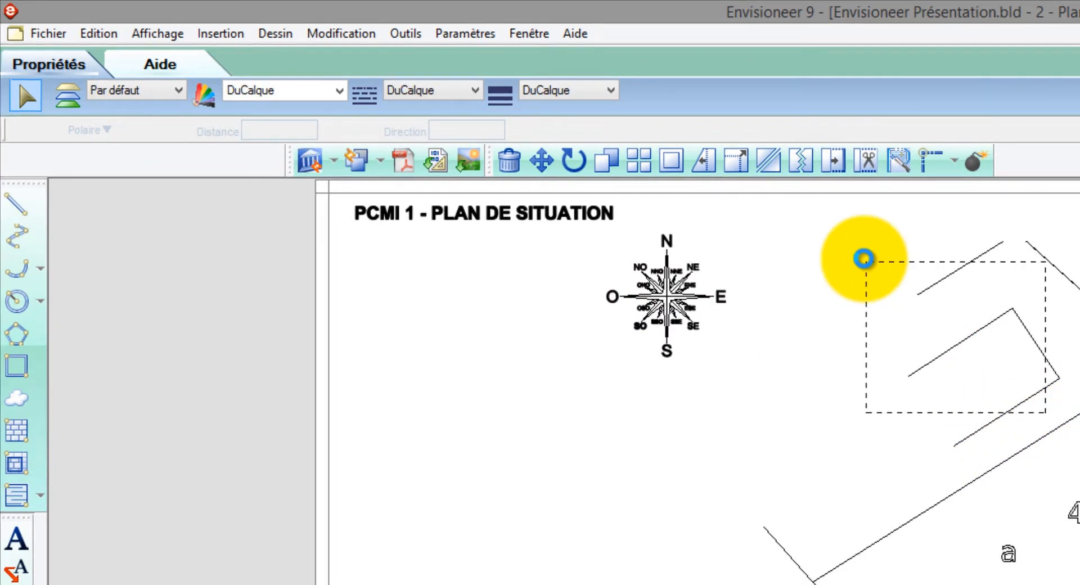
{"action": "key", "text": "Delete"}
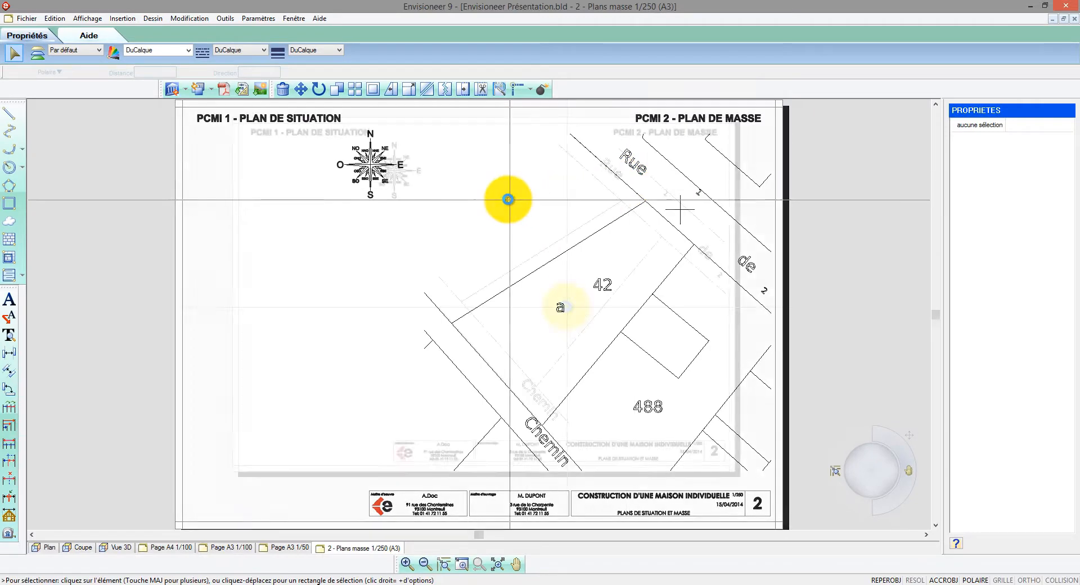
Offset the parcel's boundary line along the Chemin by 400 toward the inside of the plot
{"action": "scroll", "coordinate": [569, 284], "scroll_direction": "up", "scroll_amount": 3}
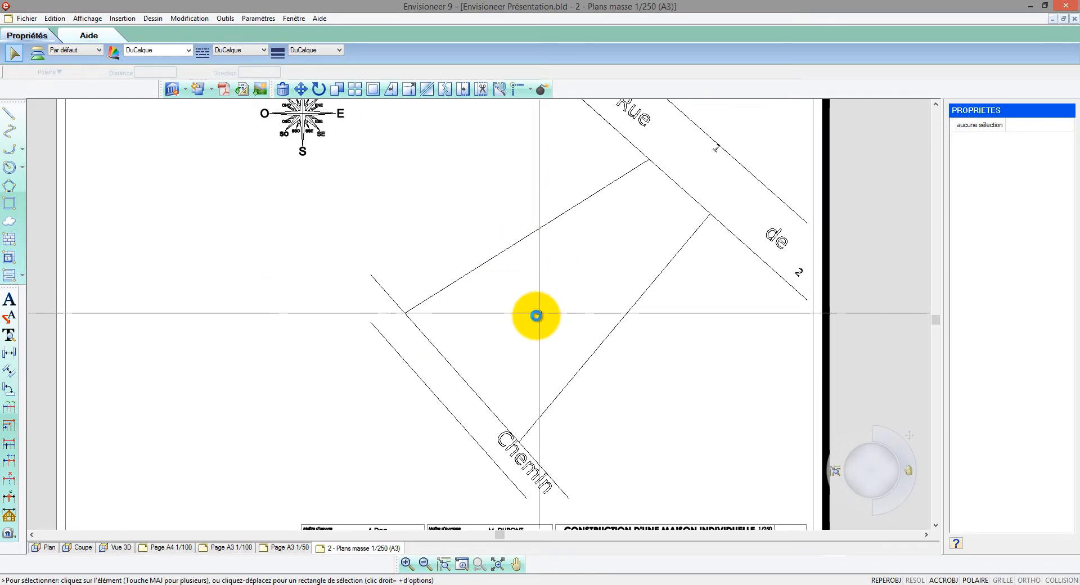
{"action": "left_click", "coordinate": [476, 395]}
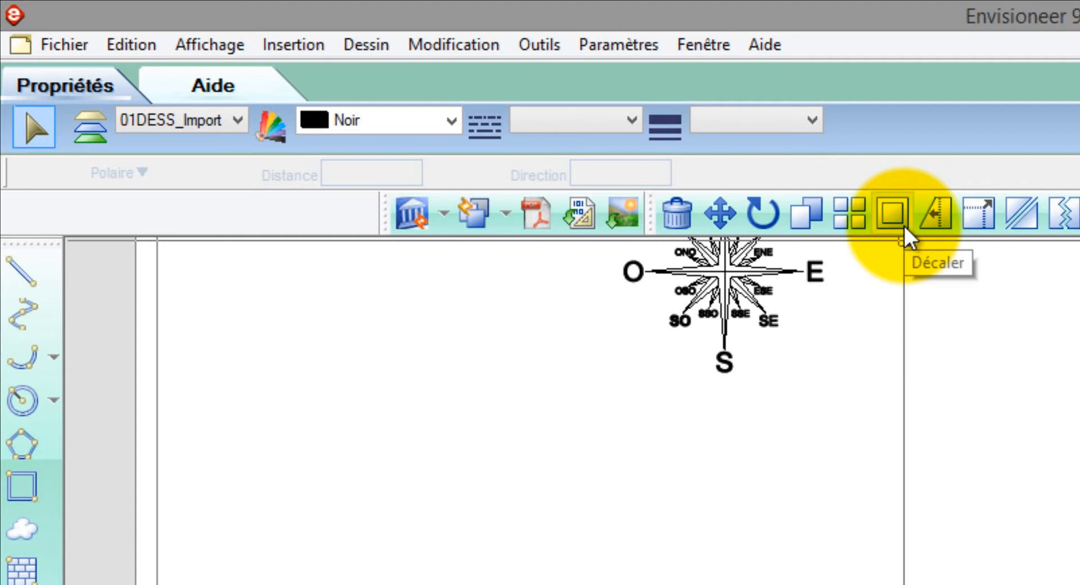
{"action": "left_click", "coordinate": [904, 225]}
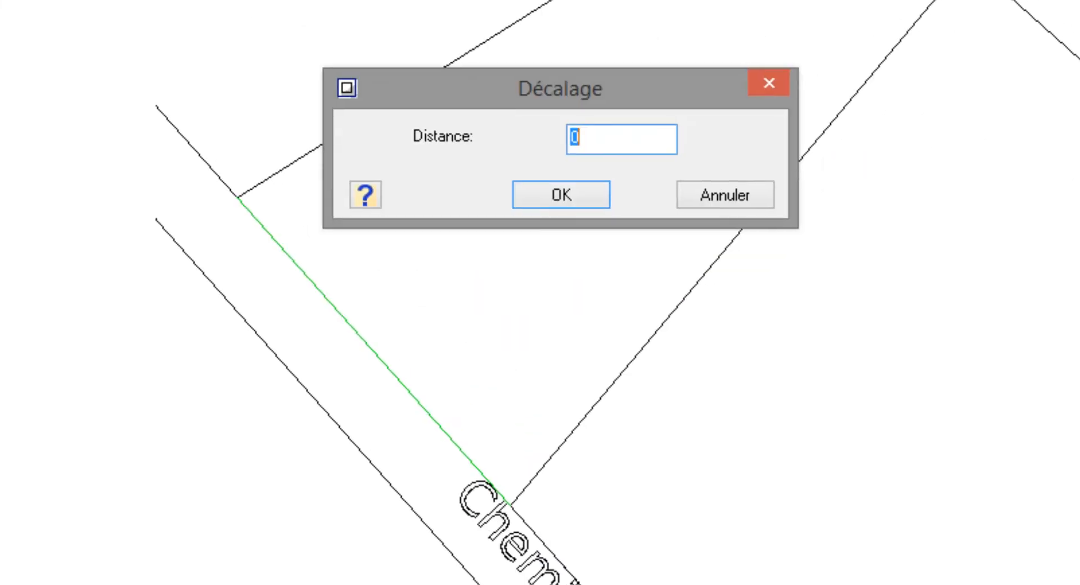
{"action": "type", "text": "400"}
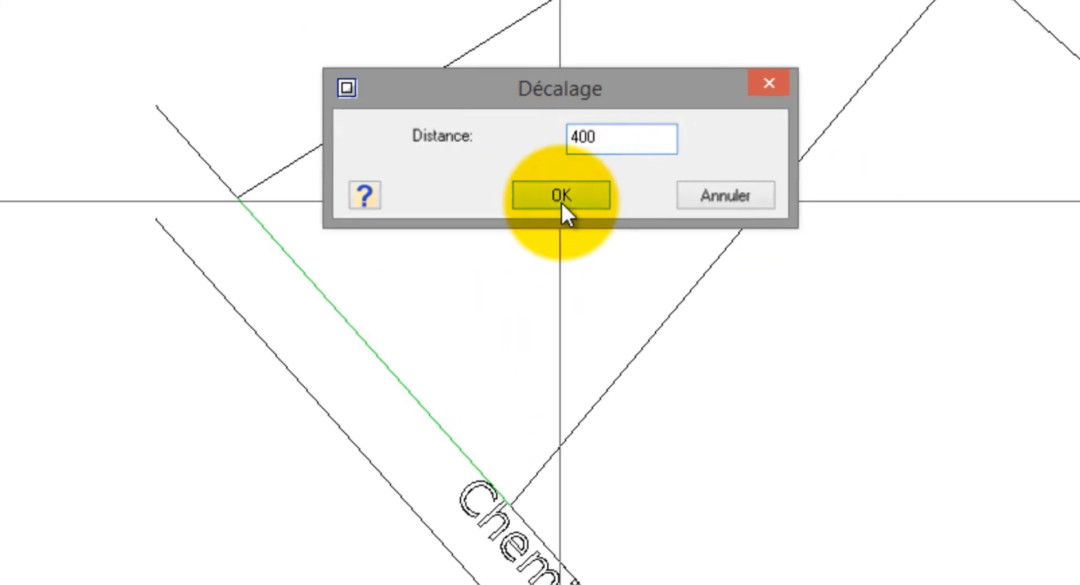
{"action": "left_click", "coordinate": [562, 203]}
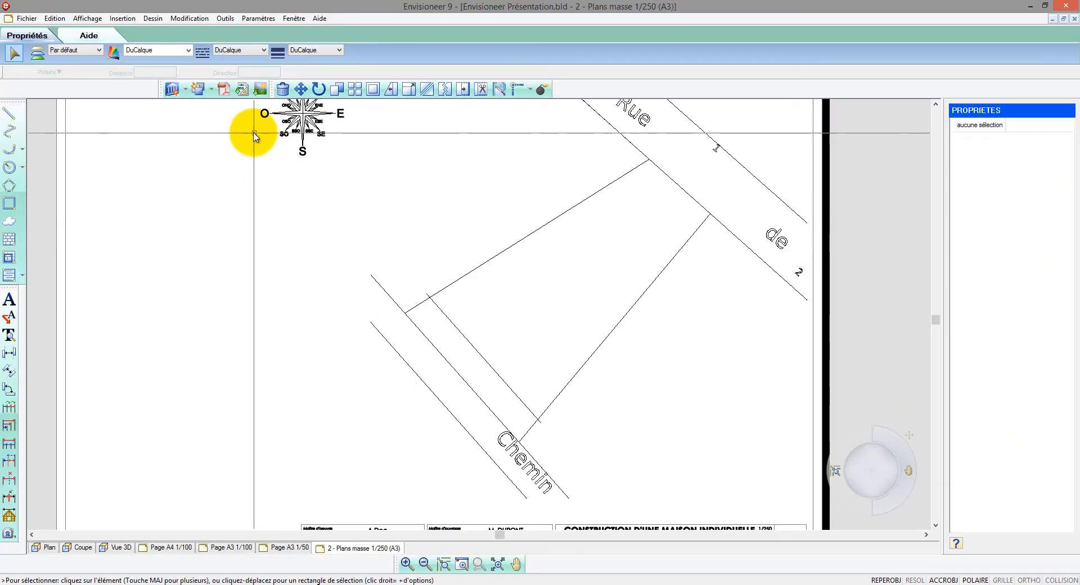
Start inserting a 2D RDC view of the house and hide all location elements in its display filter
{"action": "left_click", "coordinate": [185, 88]}
{"action": "left_click", "coordinate": [192, 106]}
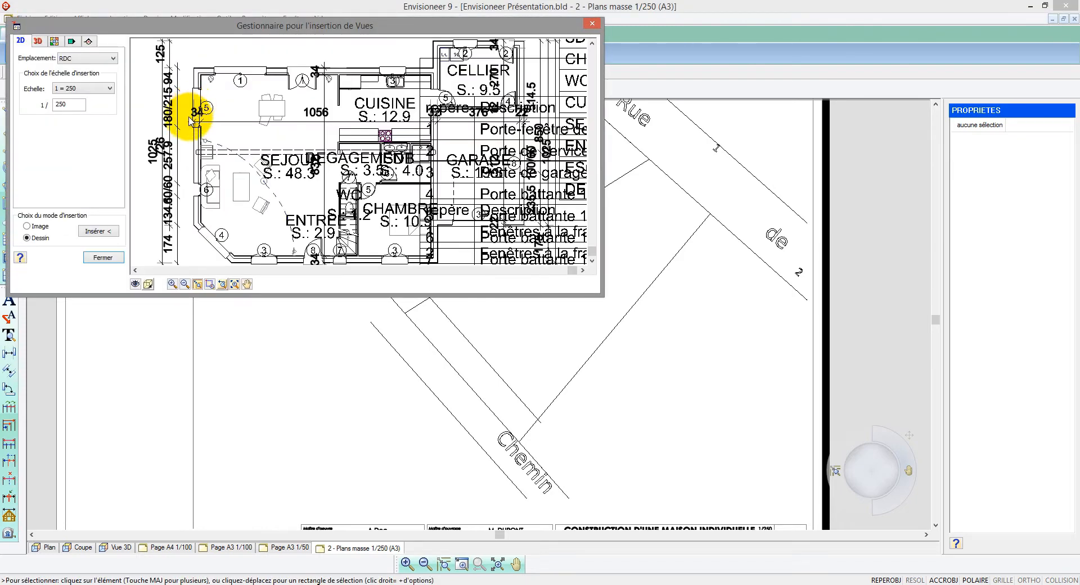
{"action": "left_click", "coordinate": [186, 285]}
{"action": "left_click", "coordinate": [186, 285]}
{"action": "left_click", "coordinate": [135, 284]}
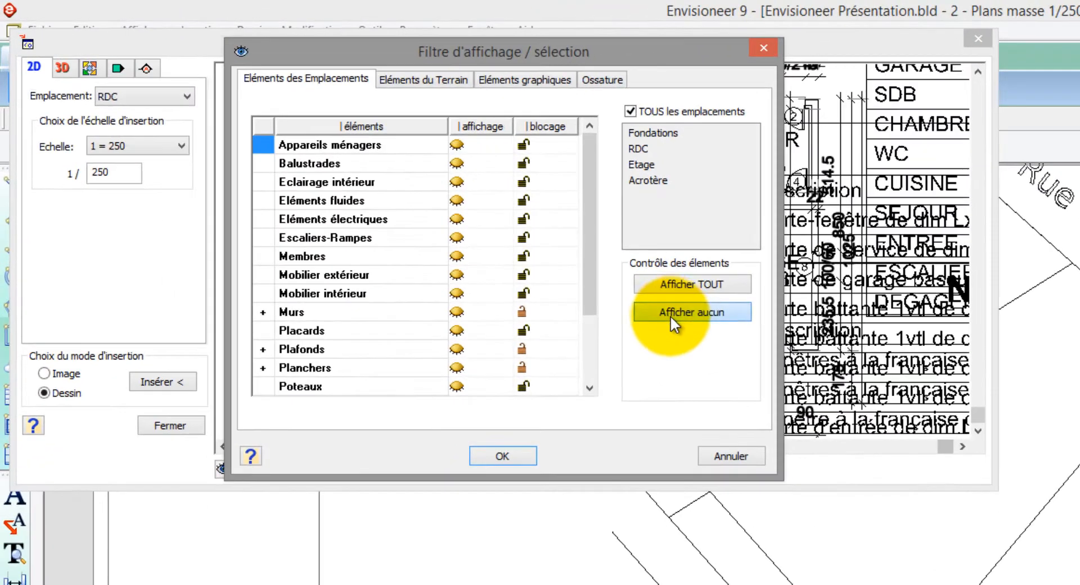
Filter the view by level, displaying Planchers for Fondations and Toits for Etage, and apply the filter
{"action": "left_click", "coordinate": [637, 111]}
{"action": "left_click", "coordinate": [641, 131]}
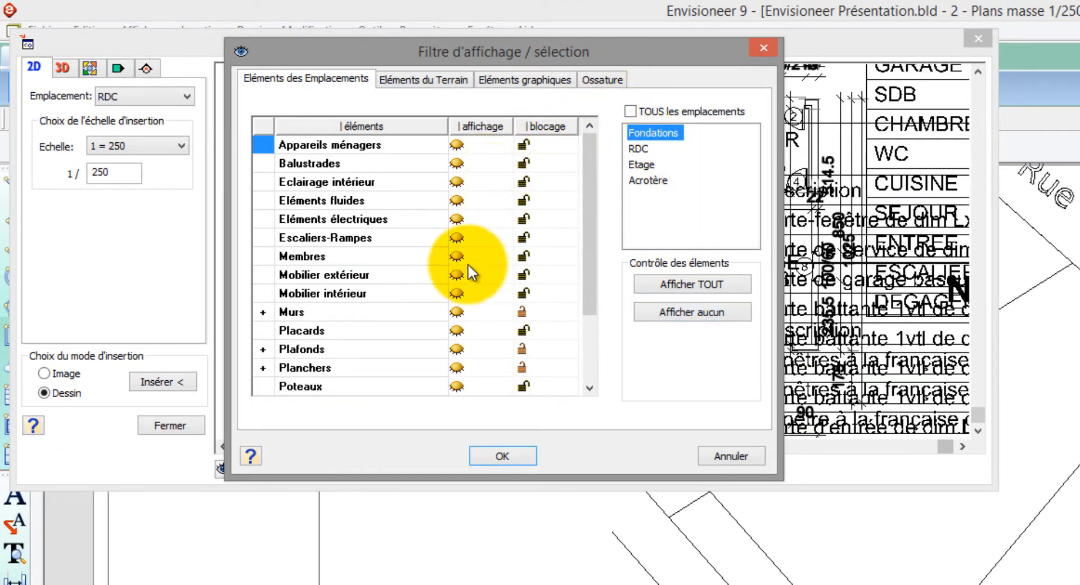
{"action": "left_click", "coordinate": [458, 367]}
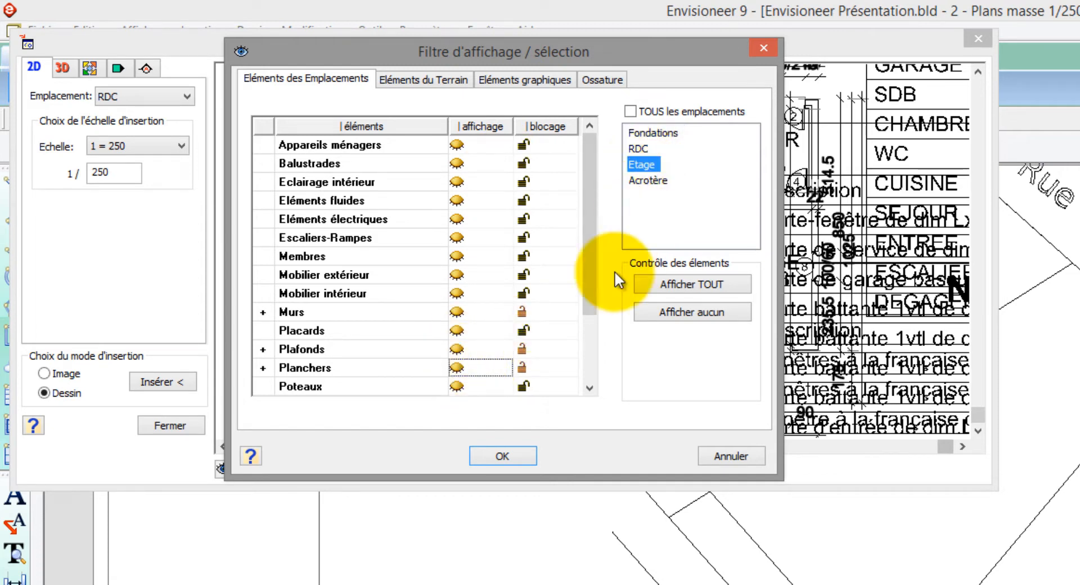
{"action": "left_click_drag", "start_coordinate": [588, 311], "coordinate": [585, 390]}
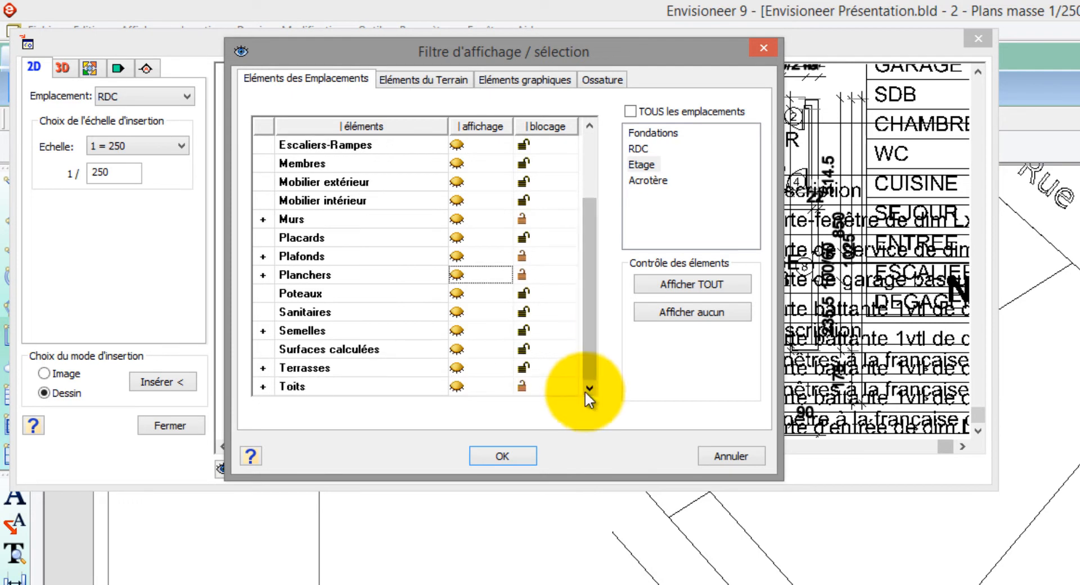
{"action": "left_click", "coordinate": [457, 387]}
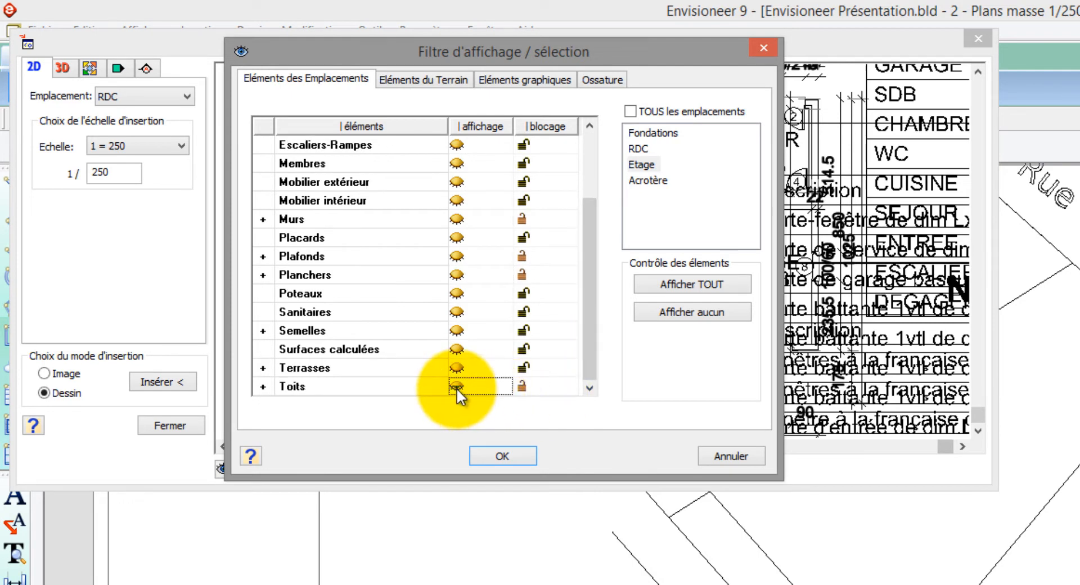
{"action": "left_click", "coordinate": [495, 453]}
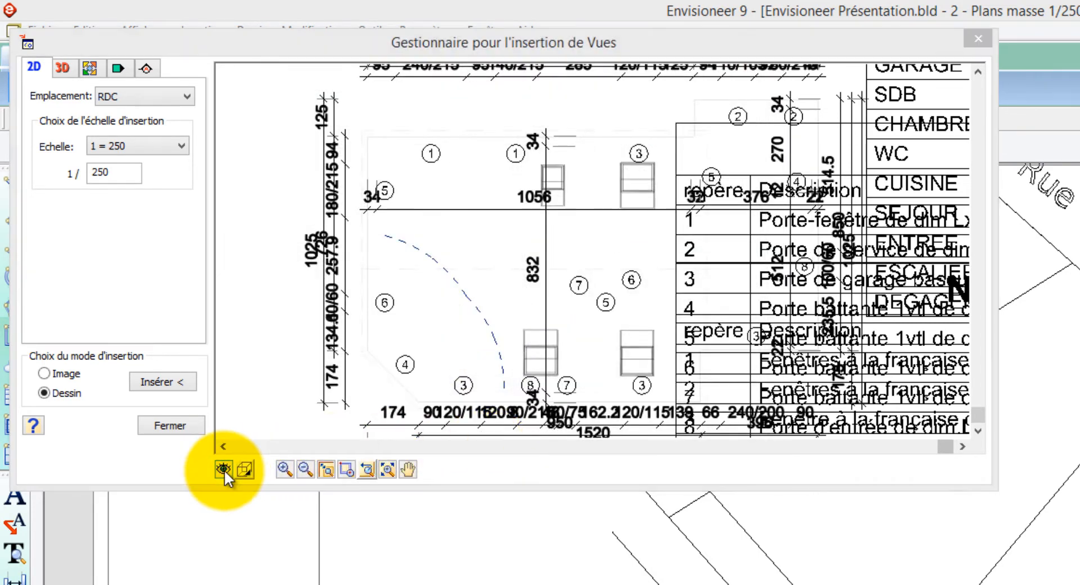
Hide all graphic elements, including dimensions, table marks and tables, in the view's display filter
{"action": "left_click", "coordinate": [223, 469]}
{"action": "scroll", "coordinate": [428, 296], "scroll_direction": "down", "scroll_amount": 3}
{"action": "left_click", "coordinate": [458, 80]}
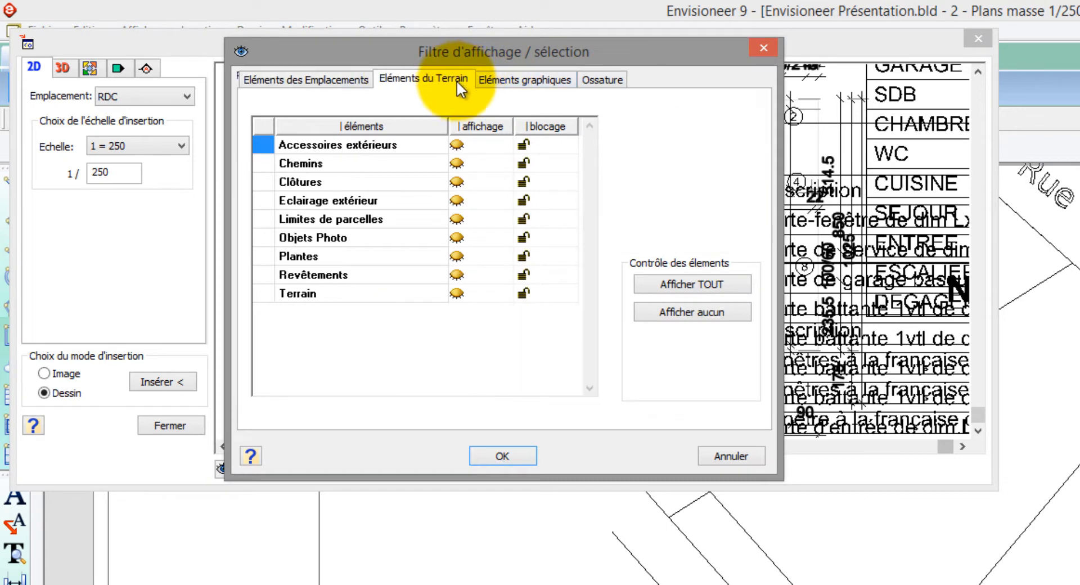
{"action": "left_click", "coordinate": [517, 82]}
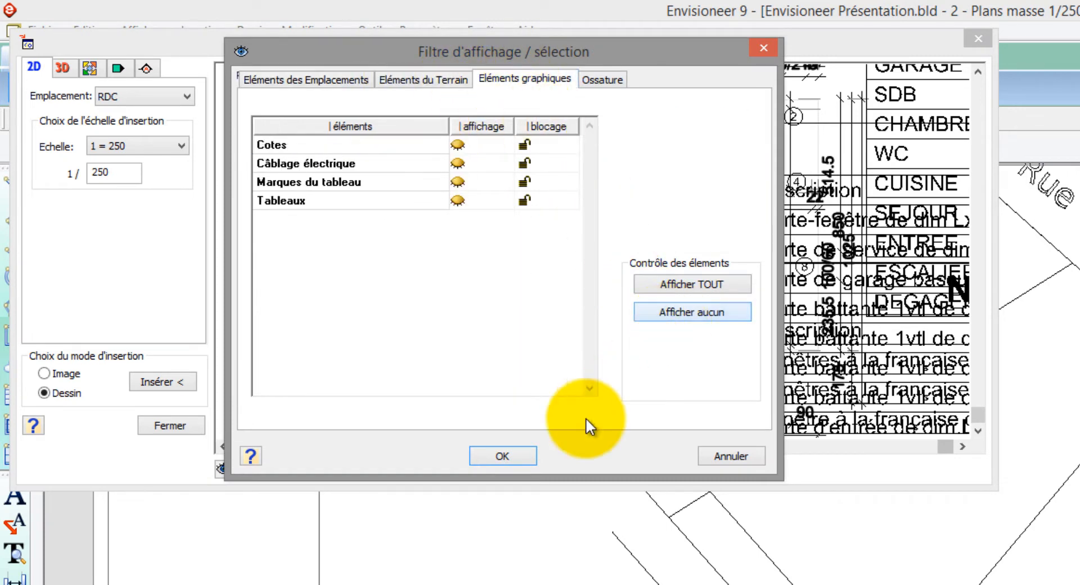
{"action": "left_click", "coordinate": [520, 454]}
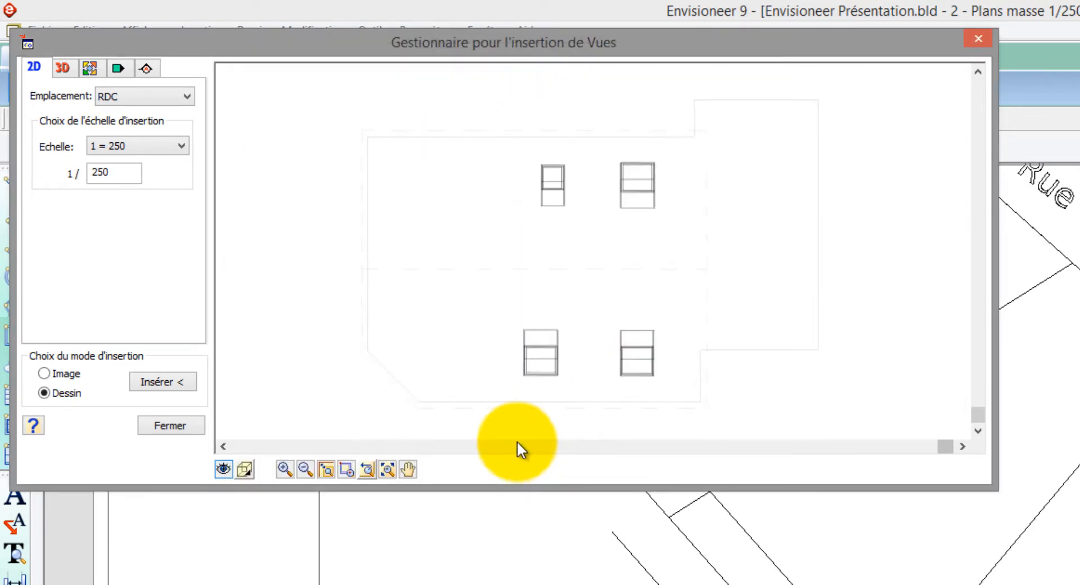
Insert the filtered house view as a drawing at 1:250 in the middle of the parcel
{"action": "left_click", "coordinate": [177, 384]}
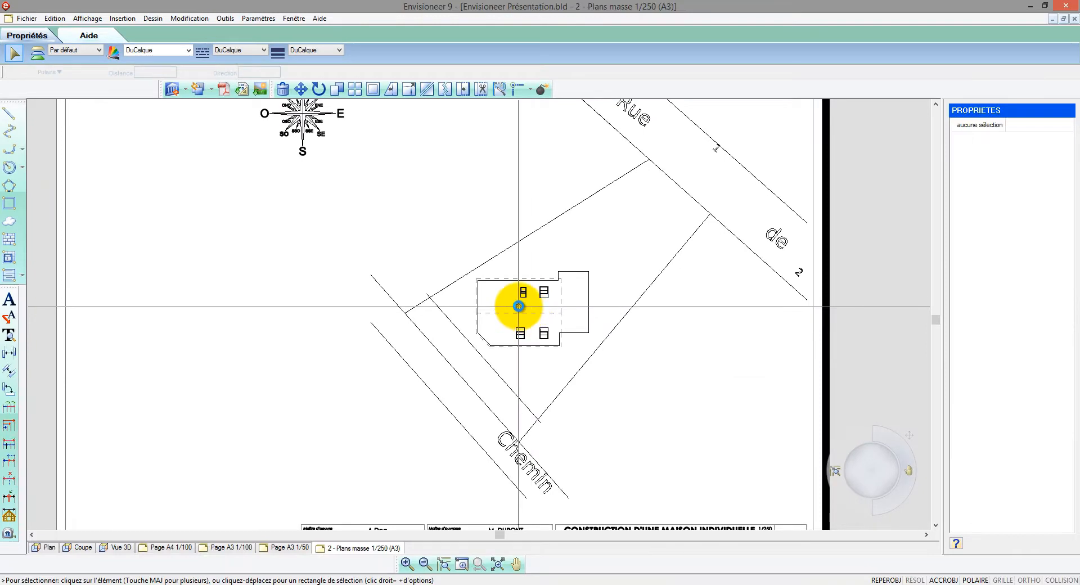
{"action": "scroll", "coordinate": [660, 393], "scroll_direction": "up", "scroll_amount": 3}
{"action": "scroll", "coordinate": [524, 312], "scroll_direction": "up", "scroll_amount": 3}
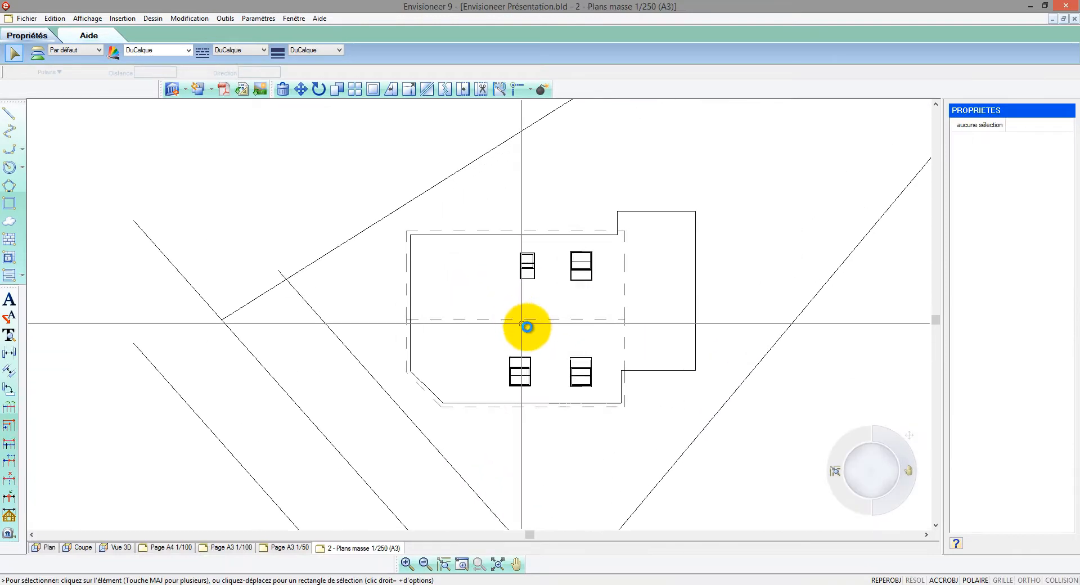
Rotate the house view to line up with the offset line along the Chemin
{"action": "left_click", "coordinate": [528, 404]}
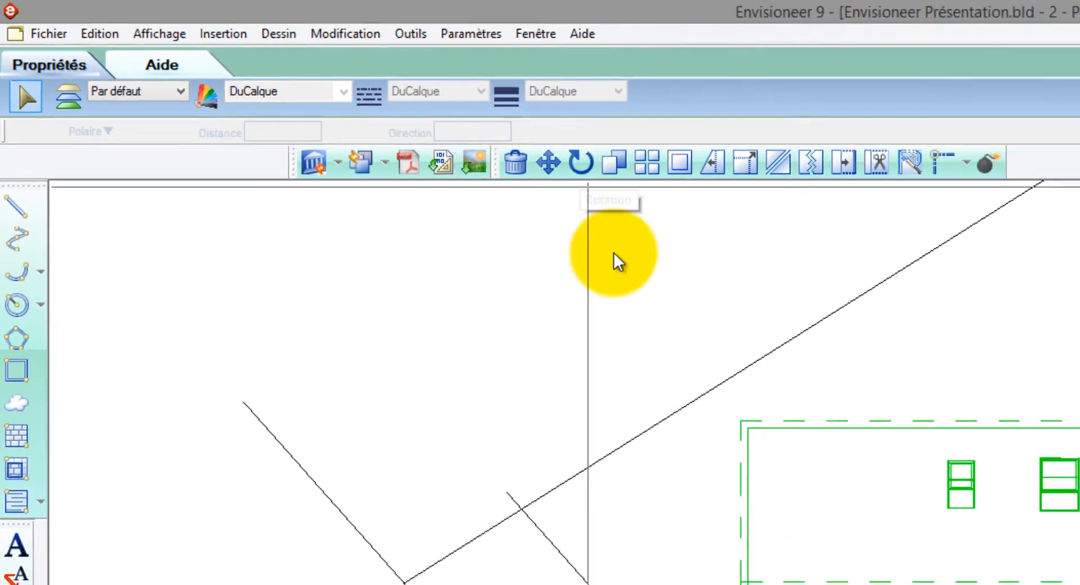
{"action": "left_click", "coordinate": [461, 470]}
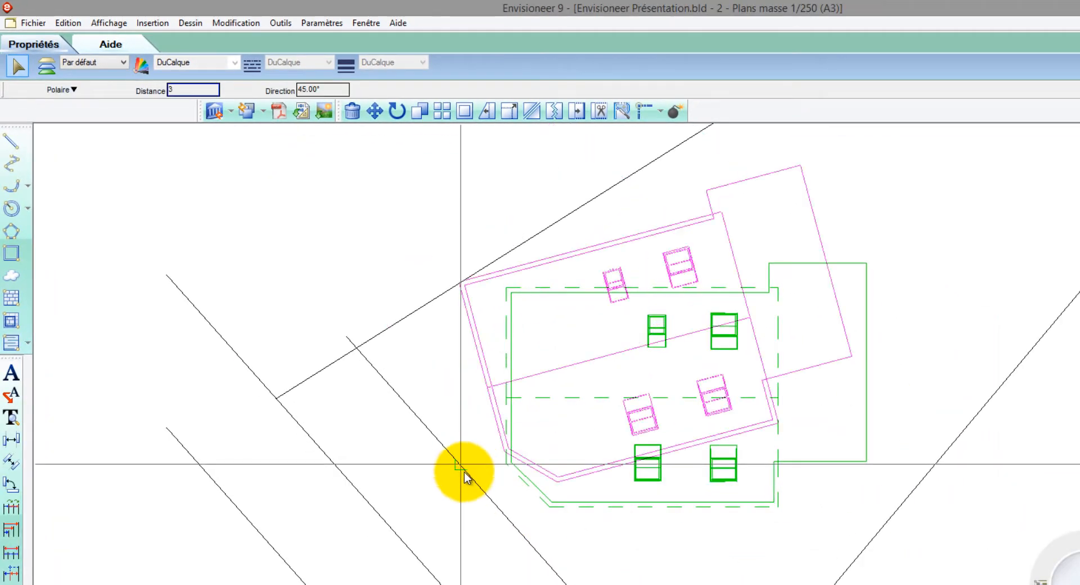
{"action": "left_click", "coordinate": [516, 528]}
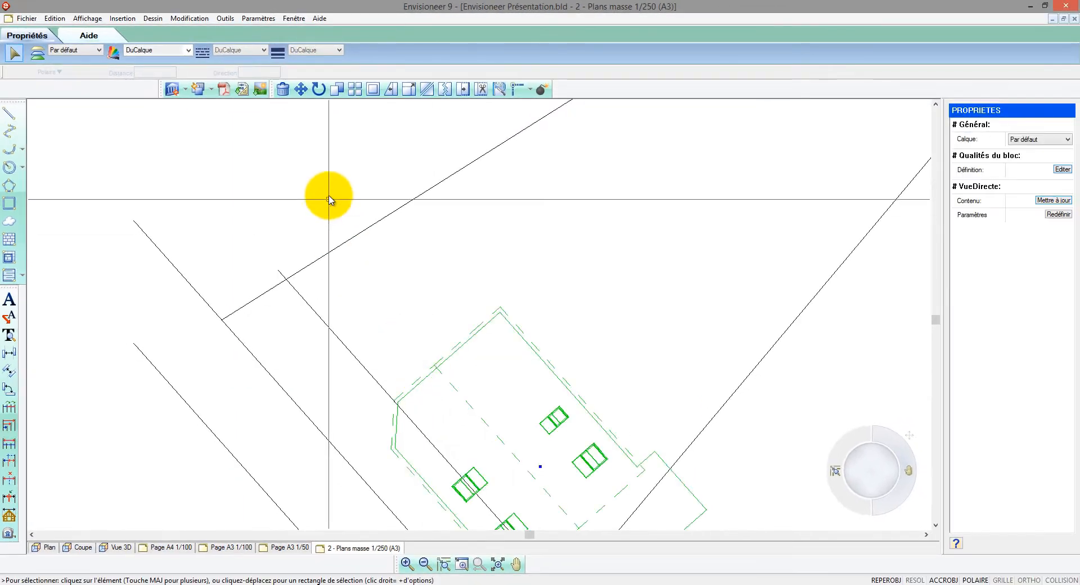
Move the house view so its southernmost garage corner meets the intersection of the Chemin offset line and the parcel's eastern boundary
{"action": "scroll", "coordinate": [338, 220], "scroll_direction": "down", "scroll_amount": 3}
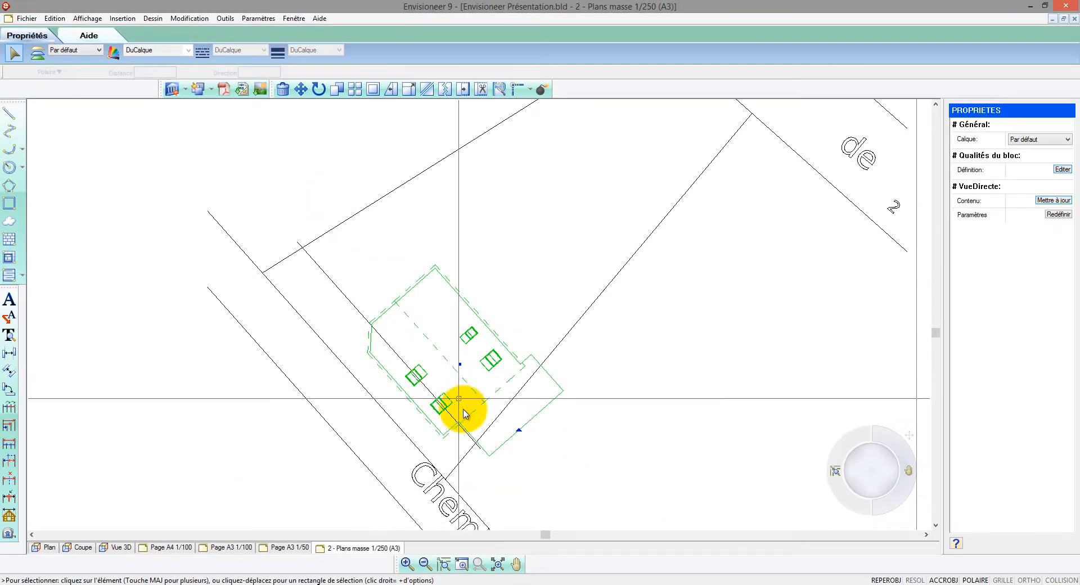
{"action": "scroll", "coordinate": [466, 413], "scroll_direction": "up", "scroll_amount": 3}
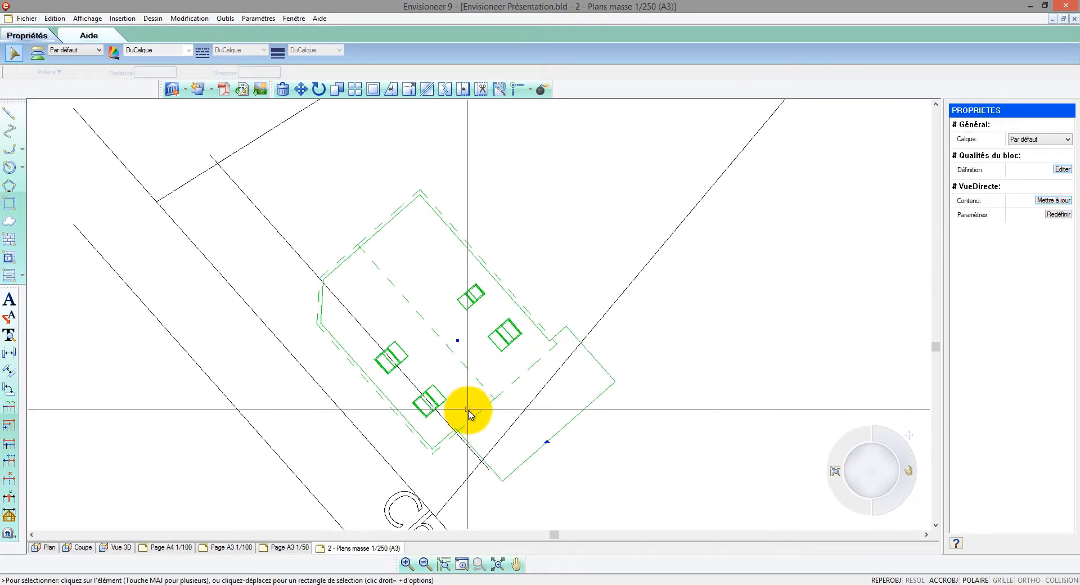
{"action": "left_click", "coordinate": [301, 90]}
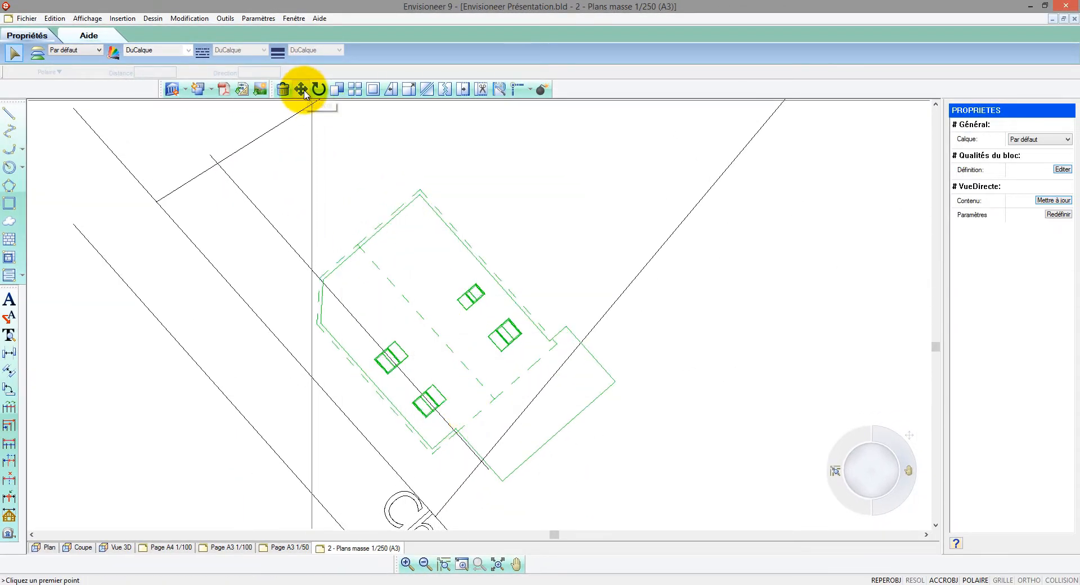
{"action": "left_click", "coordinate": [504, 481]}
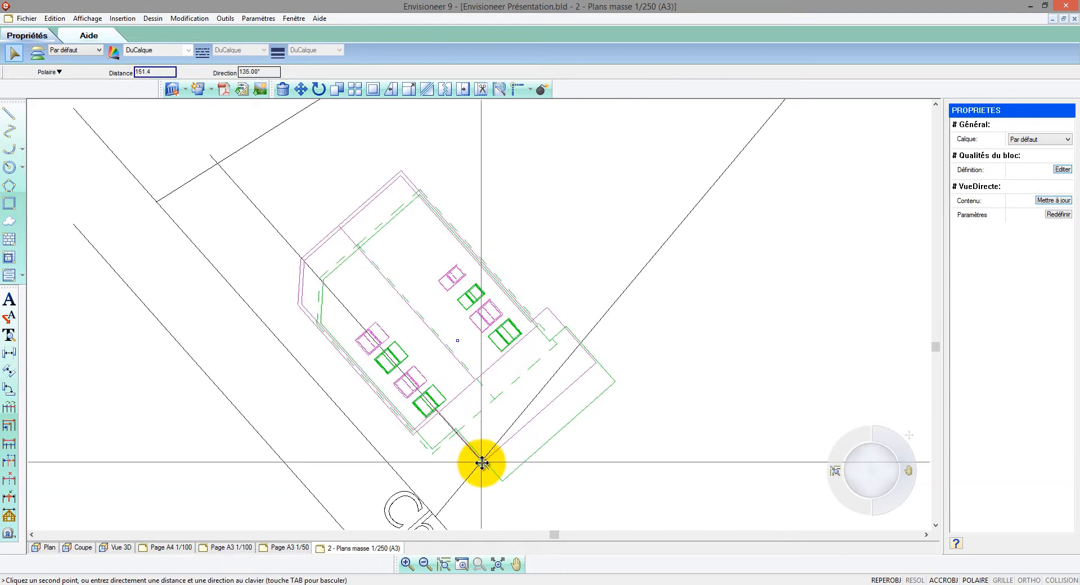
{"action": "left_click", "coordinate": [482, 463]}
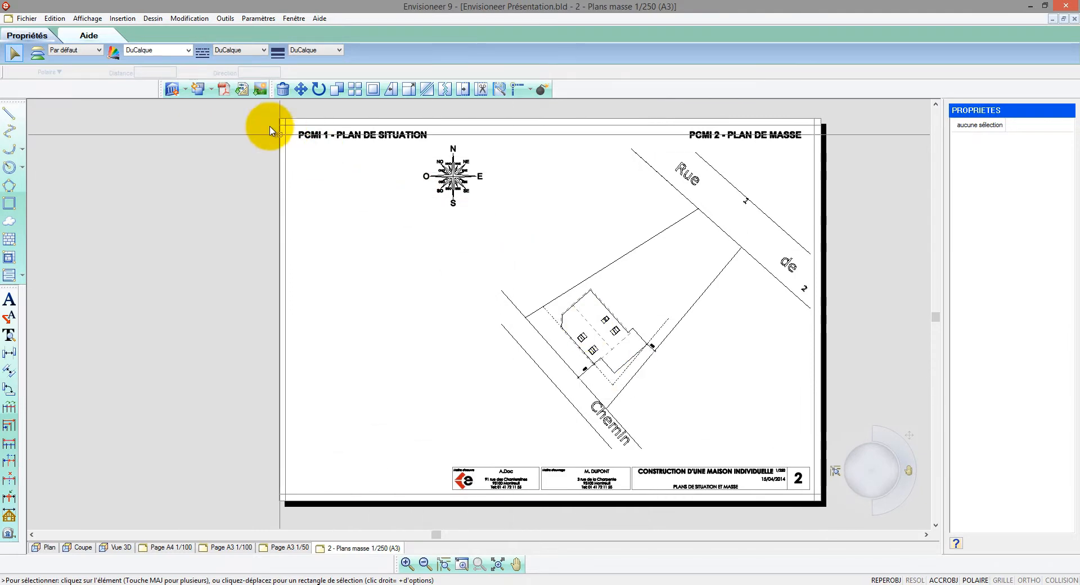
Load planCadastralNormalise.pdf for import with Estompage at minimum, image conversion off, and X and Y scales of 100
{"action": "left_click", "coordinate": [224, 89]}
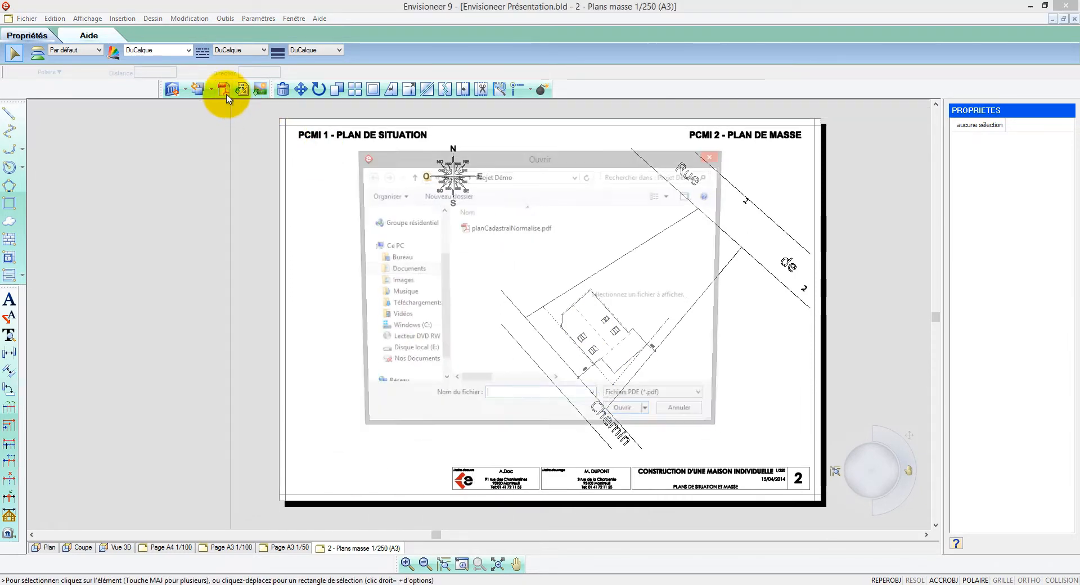
{"action": "double_click", "coordinate": [471, 228]}
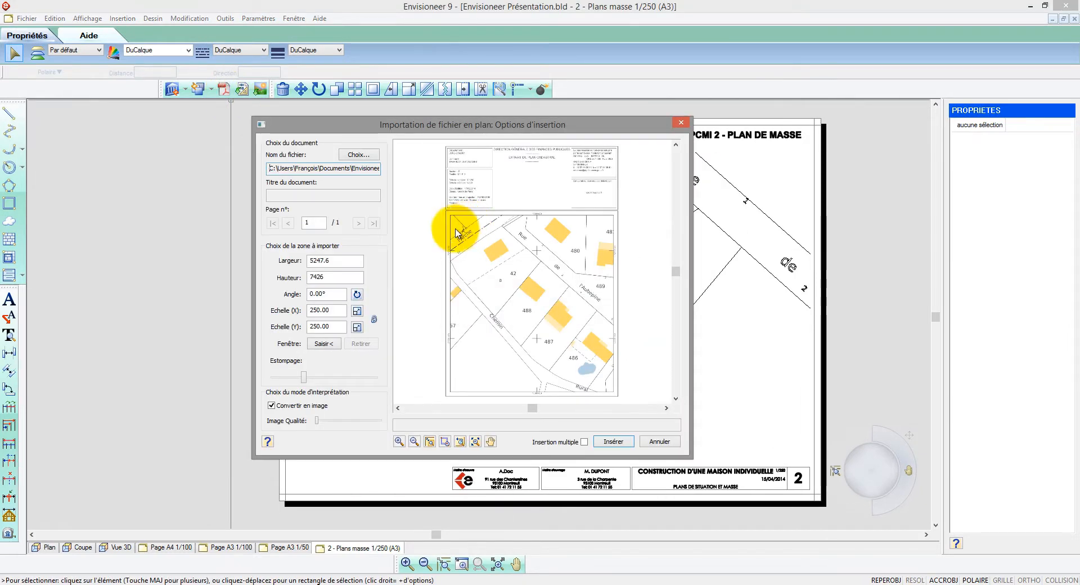
{"action": "left_click_drag", "start_coordinate": [303, 377], "coordinate": [274, 377]}
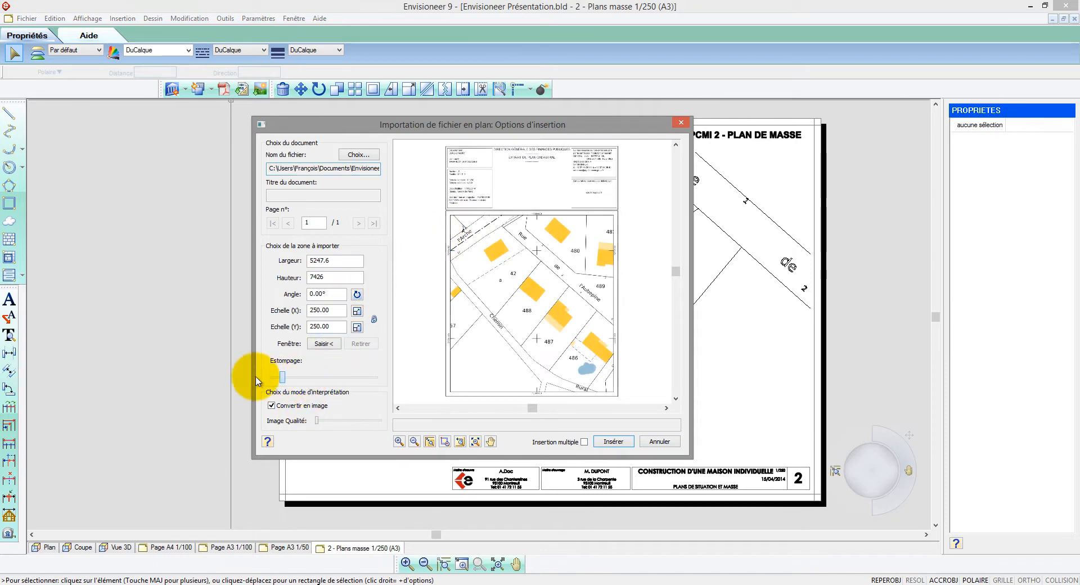
{"action": "left_click", "coordinate": [272, 406]}
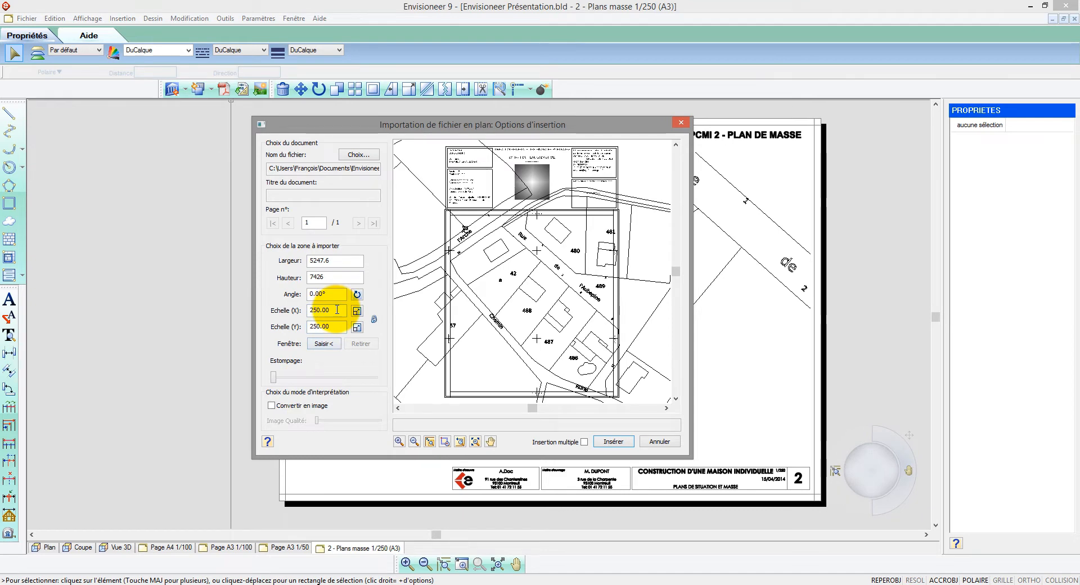
{"action": "type", "text": "100"}
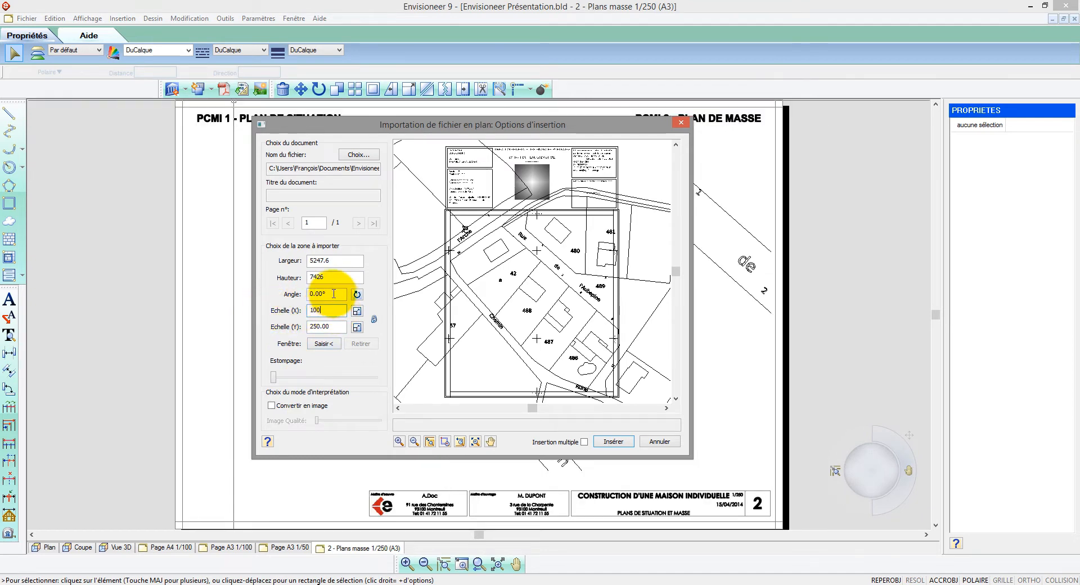
{"action": "left_click", "coordinate": [332, 294]}
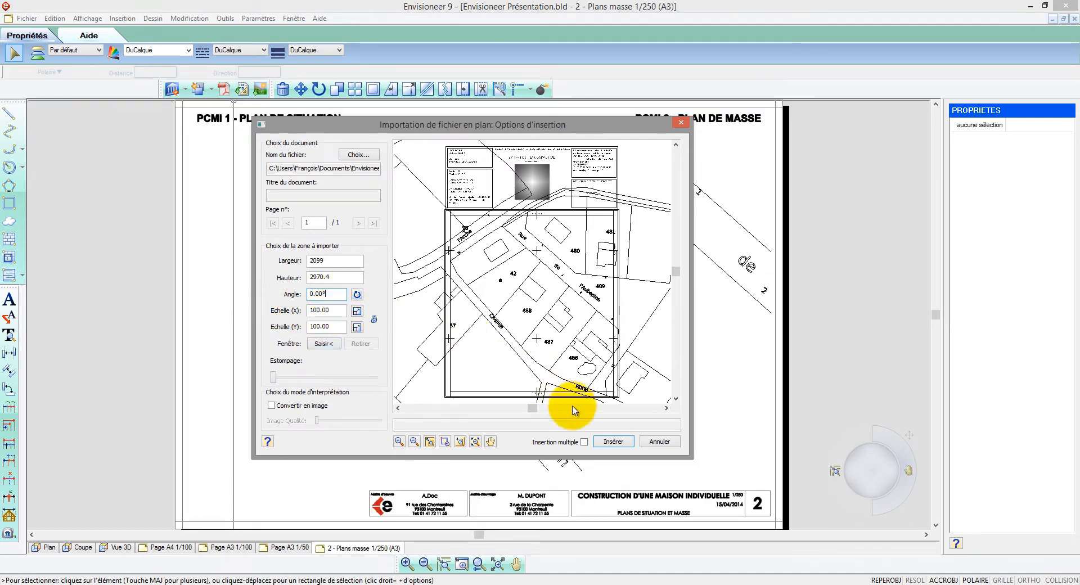
Window the cadastral extract with its surrounding parcels and insert it beneath the PCMI 1 - PLAN DE SITUATION title
{"action": "left_click", "coordinate": [415, 442]}
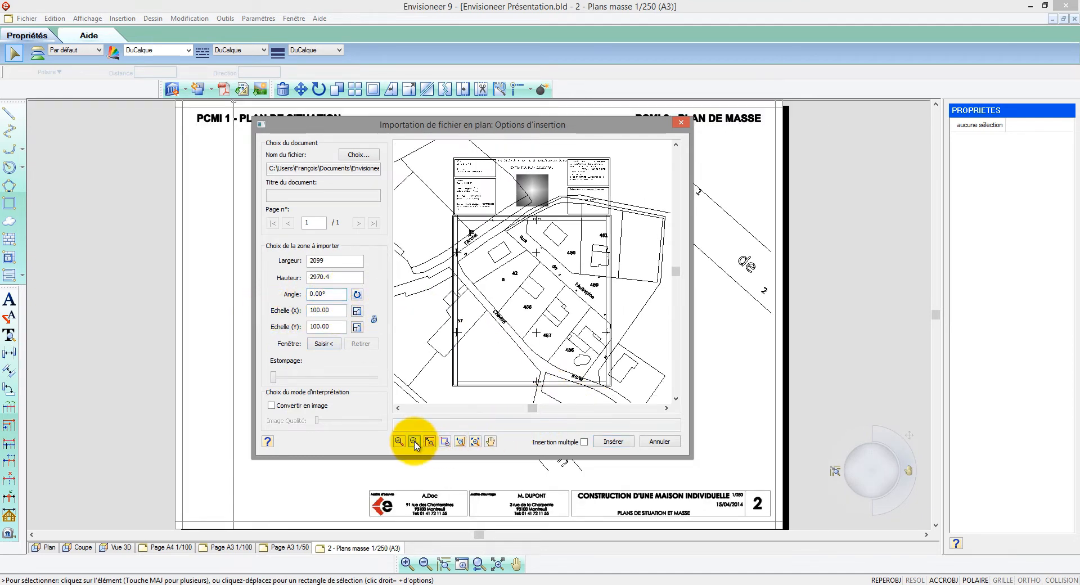
{"action": "left_click", "coordinate": [415, 443]}
{"action": "left_click", "coordinate": [414, 442]}
{"action": "left_click", "coordinate": [414, 442]}
{"action": "left_click", "coordinate": [415, 442]}
{"action": "left_click", "coordinate": [415, 442]}
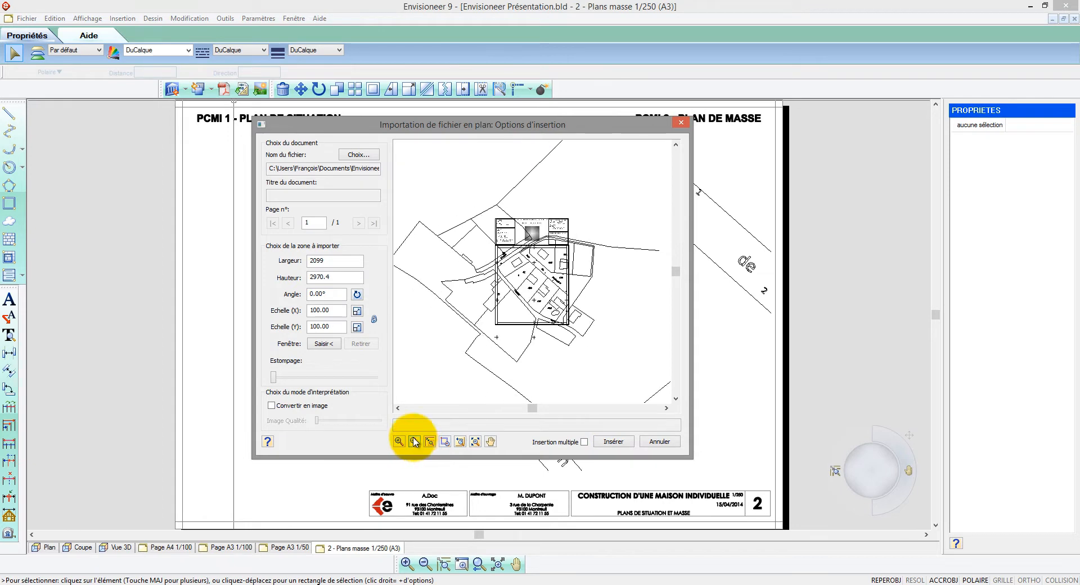
{"action": "left_click", "coordinate": [327, 344]}
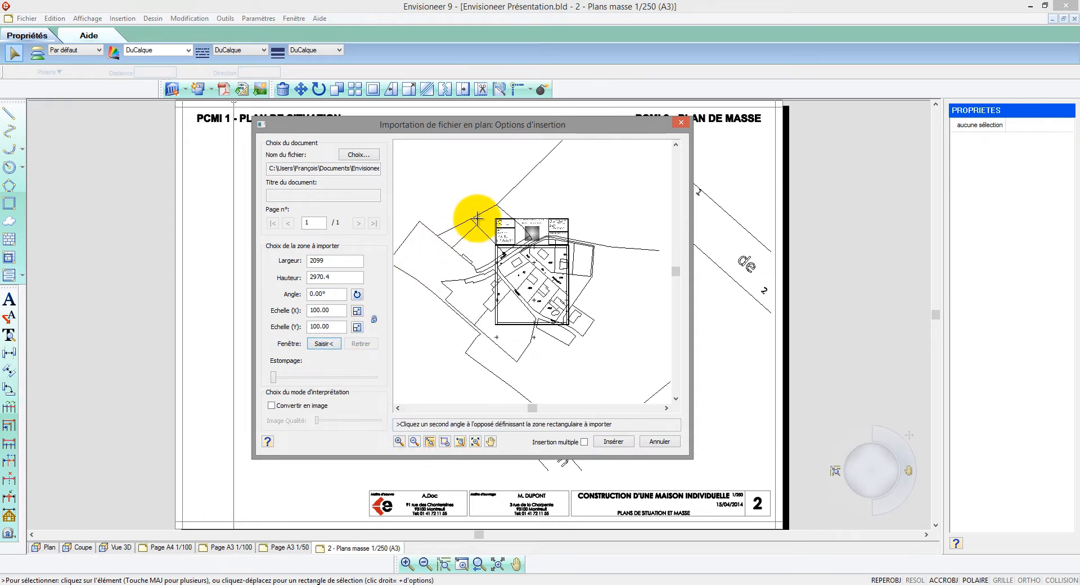
{"action": "left_click", "coordinate": [612, 347]}
{"action": "left_click", "coordinate": [612, 443]}
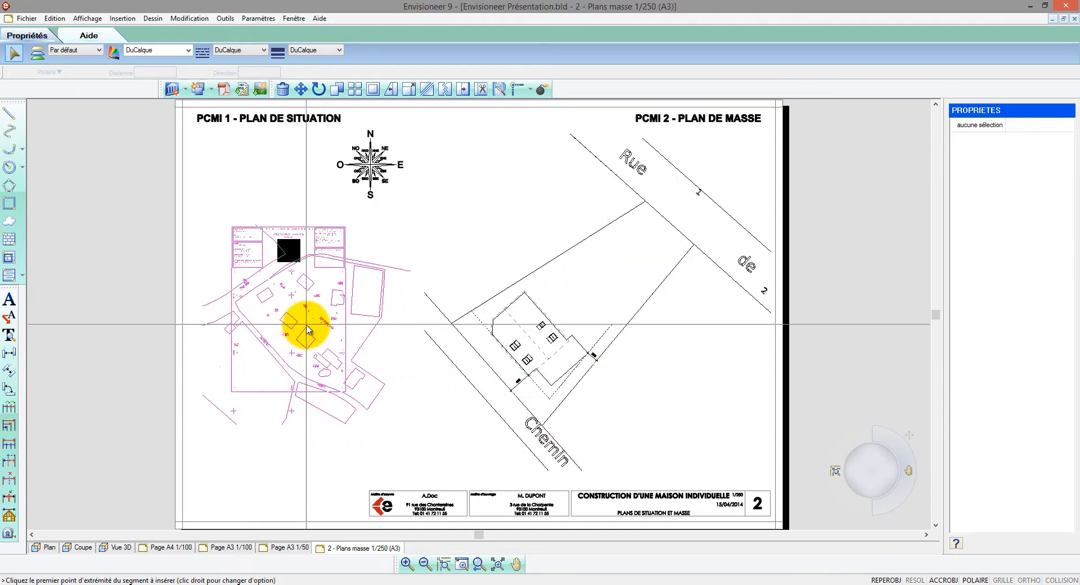
{"action": "left_click", "coordinate": [306, 325]}
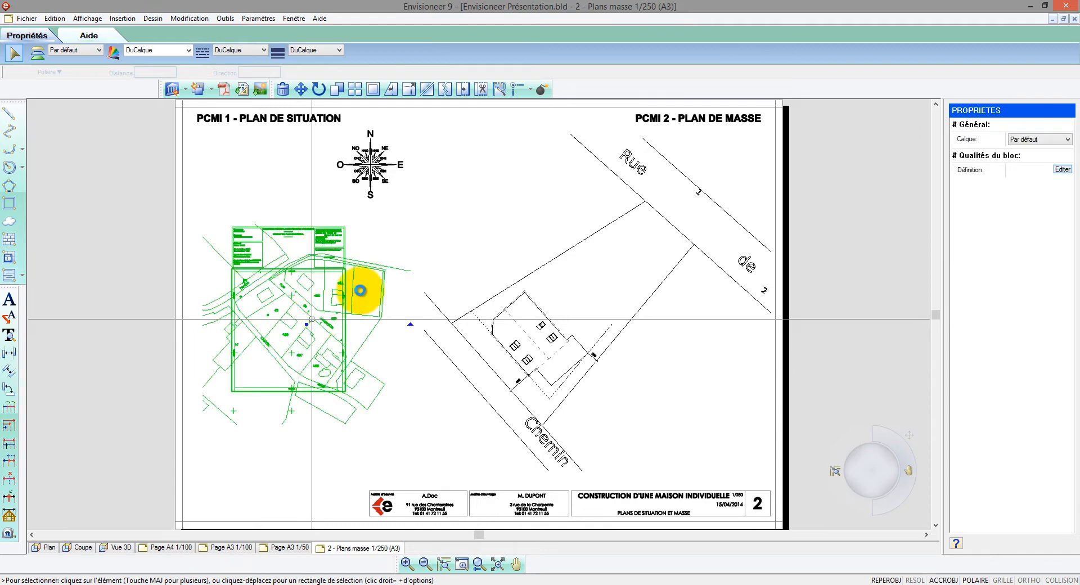
Explode the inserted situation plan and delete its header block and surrounding frame
{"action": "left_click", "coordinate": [553, 103]}
{"action": "scroll", "coordinate": [214, 248], "scroll_direction": "up", "scroll_amount": 3}
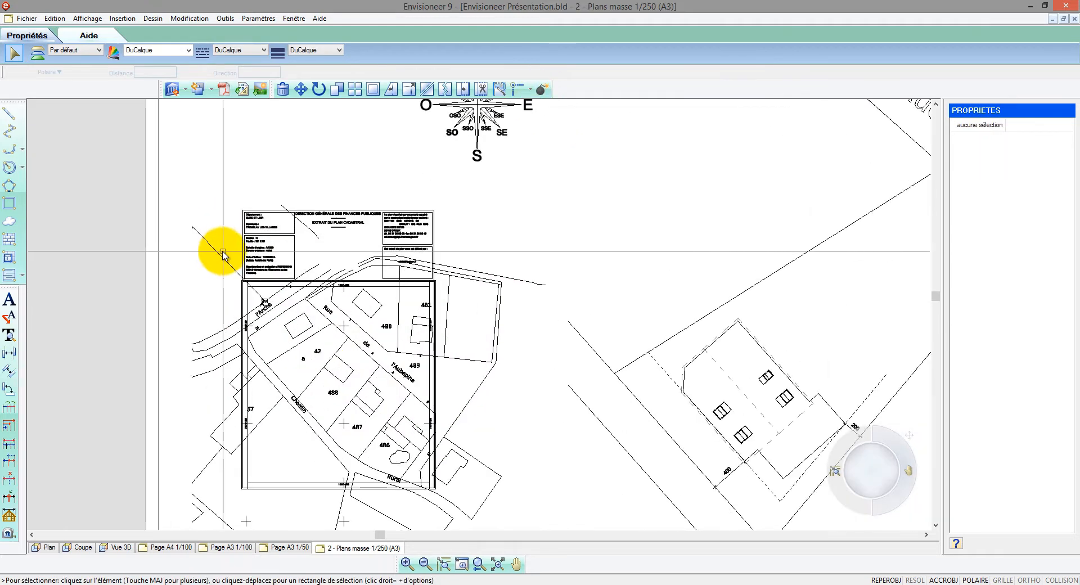
{"action": "left_click_drag", "start_coordinate": [236, 176], "coordinate": [354, 222]}
{"action": "left_click_drag", "start_coordinate": [354, 222], "coordinate": [473, 283]}
{"action": "left_click_drag", "start_coordinate": [472, 282], "coordinate": [476, 283]}
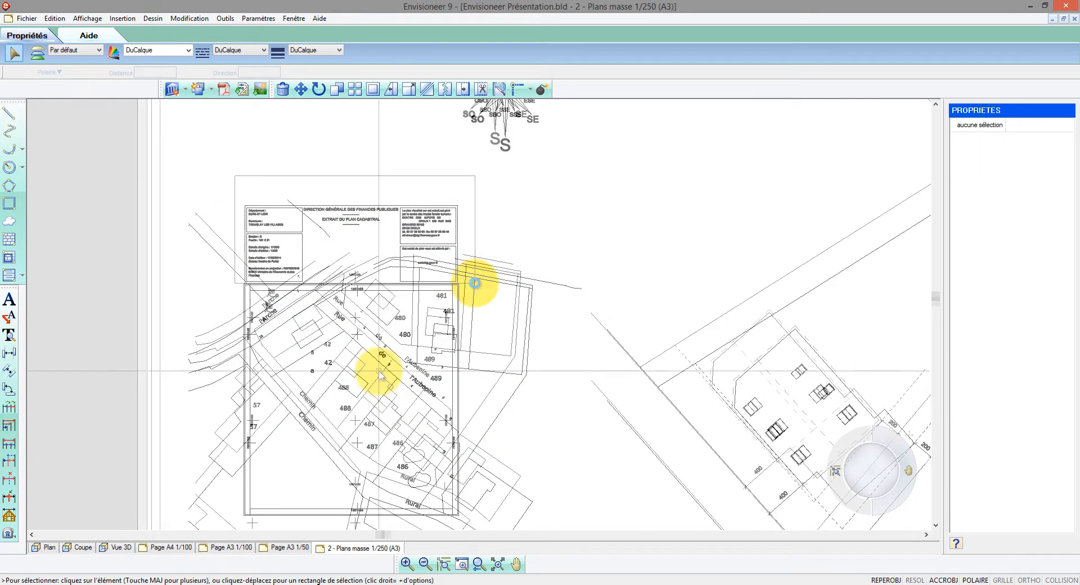
Draw a circle with a radius of about 588 around parcel 42 on the situation plan
{"action": "scroll", "coordinate": [378, 405], "scroll_direction": "up", "scroll_amount": 2}
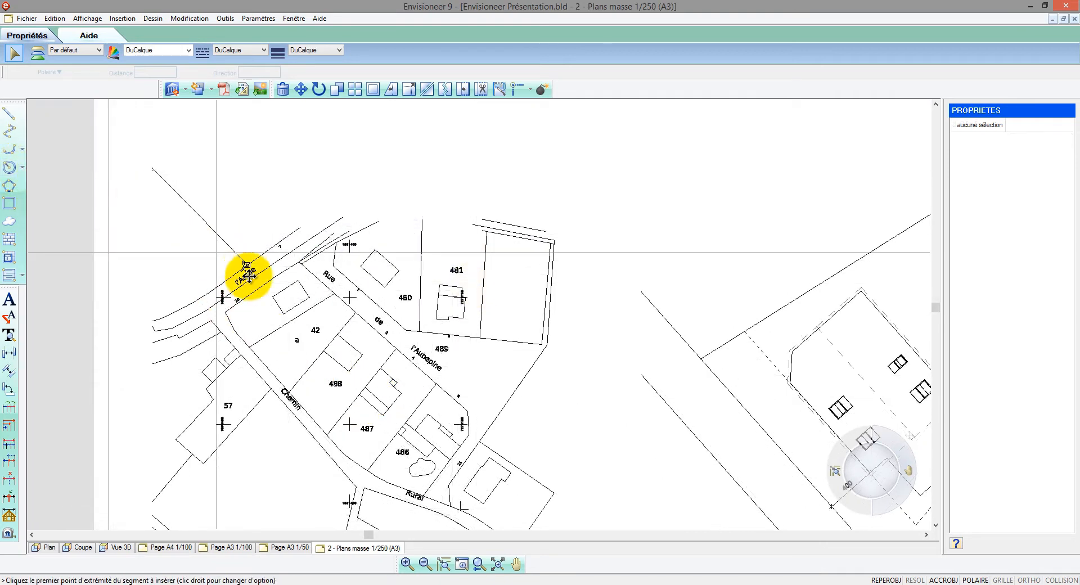
{"action": "left_click", "coordinate": [299, 340]}
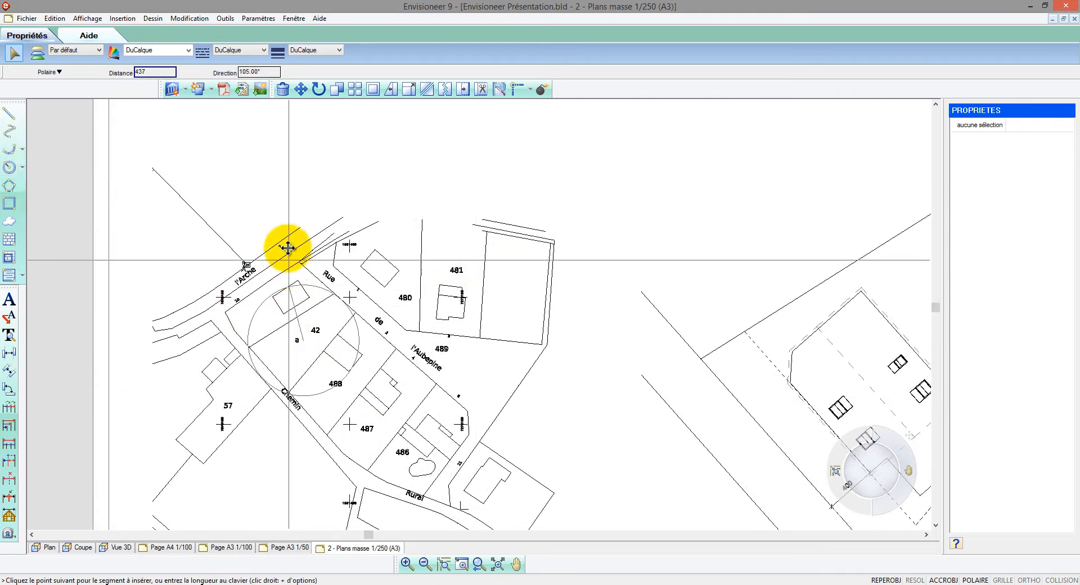
{"action": "left_click", "coordinate": [287, 241]}
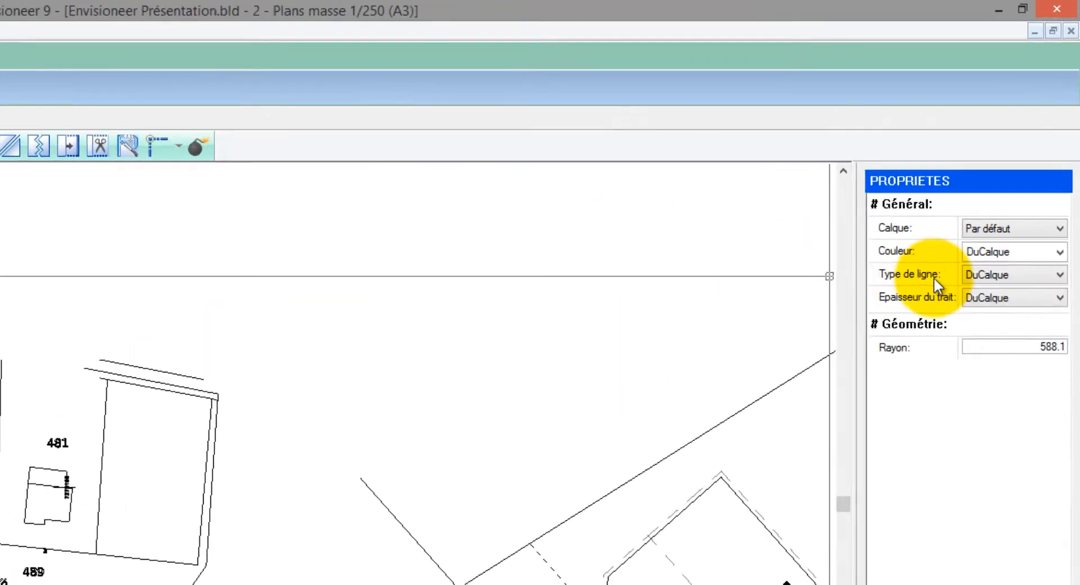
Set the parcel circle's colour to Rouge and its line thickness to 0.25 mm
{"action": "left_click", "coordinate": [1028, 154]}
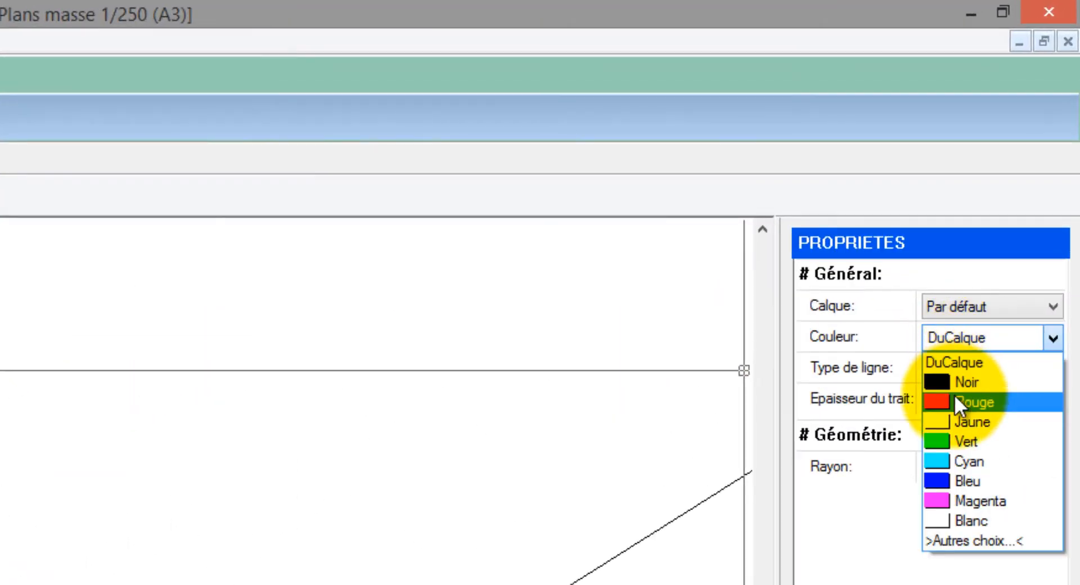
{"action": "left_click", "coordinate": [954, 395]}
{"action": "left_click", "coordinate": [967, 394]}
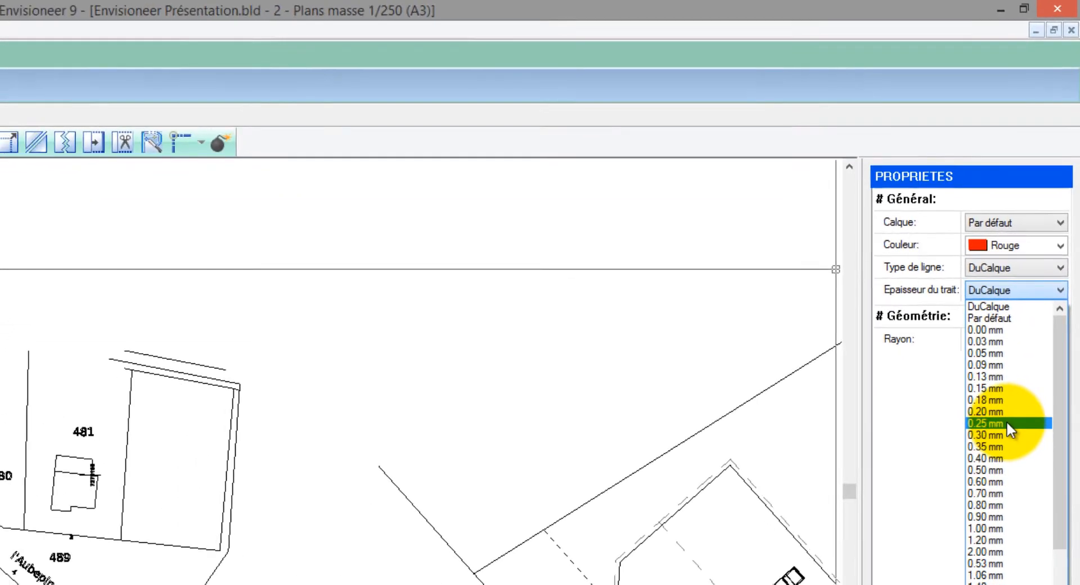
{"action": "left_click", "coordinate": [991, 513]}
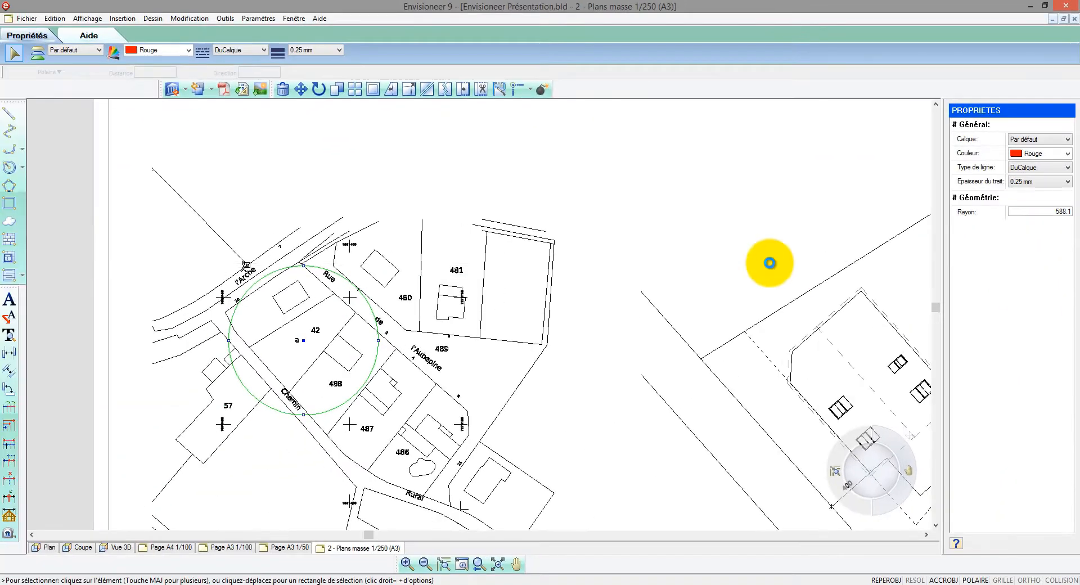
{"action": "left_click", "coordinate": [769, 263]}
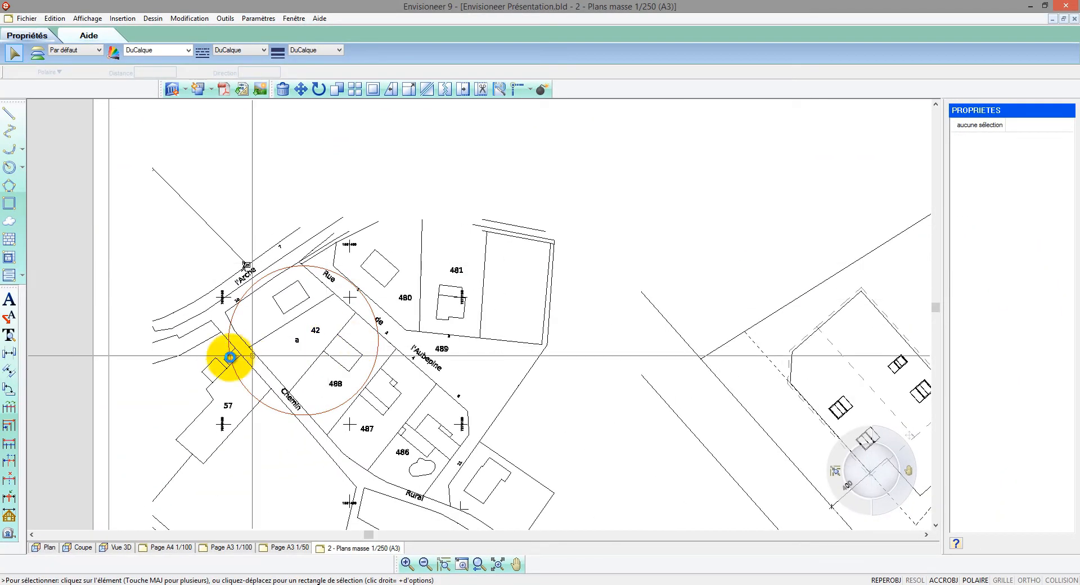
Add a three-line text above the situation plan: PARCELLE N°42, COMMUNE DE STRASBOURG 67000, and PROPRIETE DE followed by the owners' titles and surname
{"action": "scroll", "coordinate": [197, 361], "scroll_direction": "down", "scroll_amount": 3}
{"action": "scroll", "coordinate": [199, 358], "scroll_direction": "down", "scroll_amount": 1}
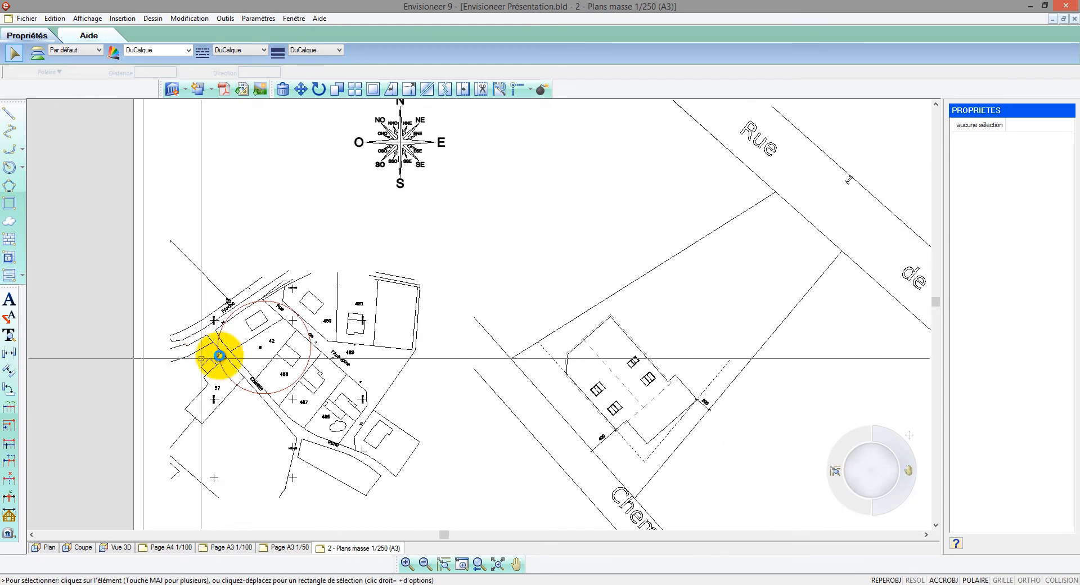
{"action": "left_click", "coordinate": [9, 299]}
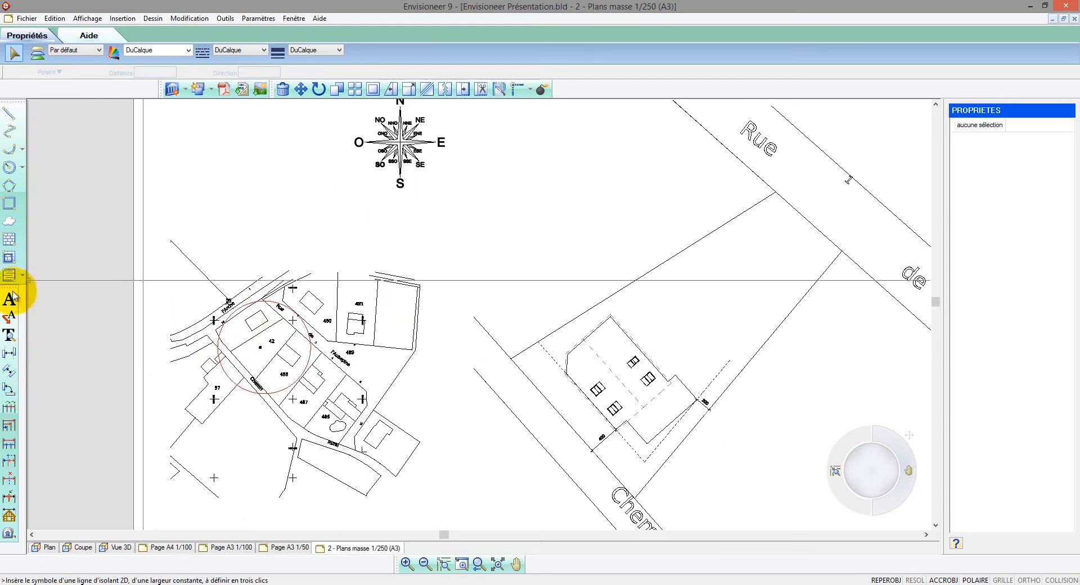
{"action": "left_click", "coordinate": [109, 280]}
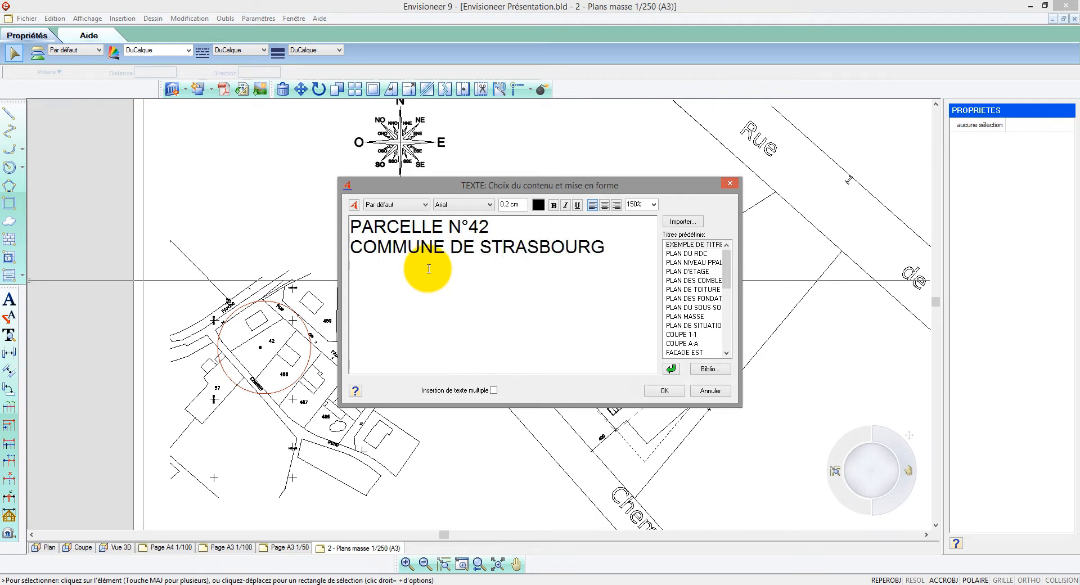
{"action": "type", "text": "67000"}
{"action": "key", "text": "Return"}
{"action": "type", "text": "PROPRIETE DE M. et Mme DUPONT"}
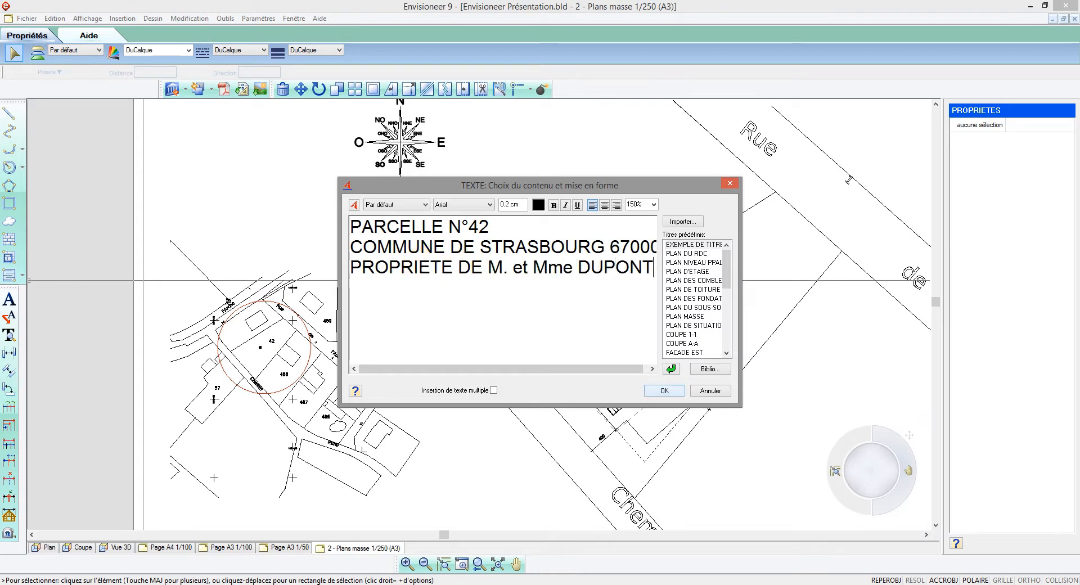
{"action": "left_click", "coordinate": [664, 390]}
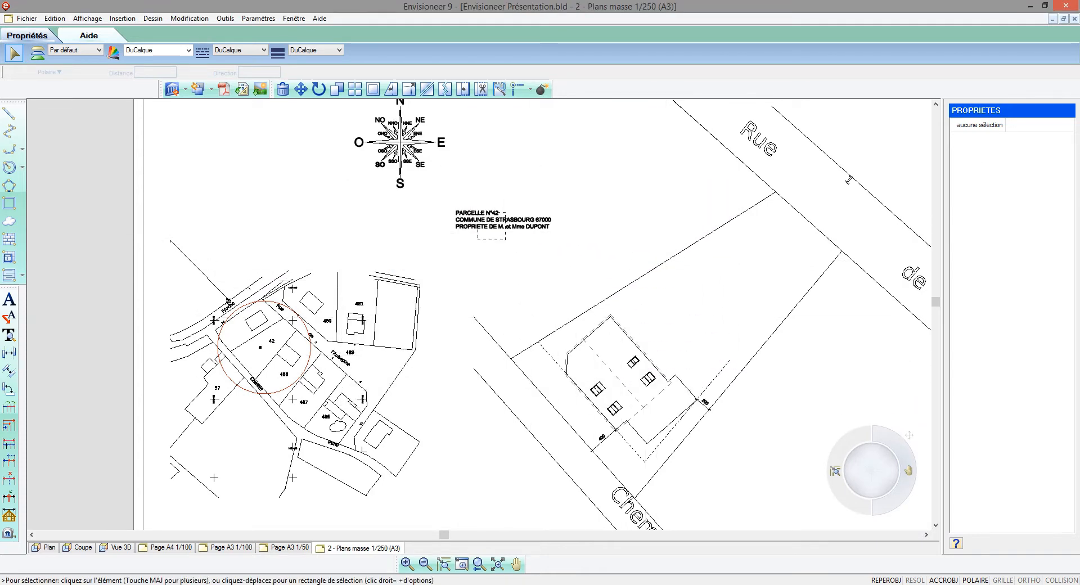
{"action": "left_click", "coordinate": [505, 218]}
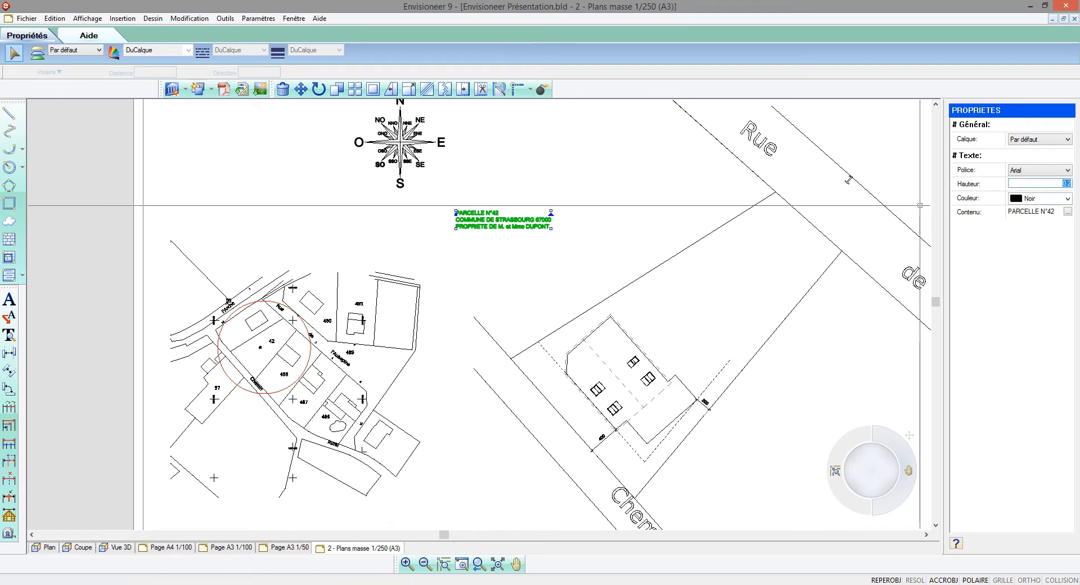
Set the parcel text's height to 0.5 and shift the block west, closer over the situation plan
{"action": "type", "text": "0.5"}
{"action": "key", "text": "Return"}
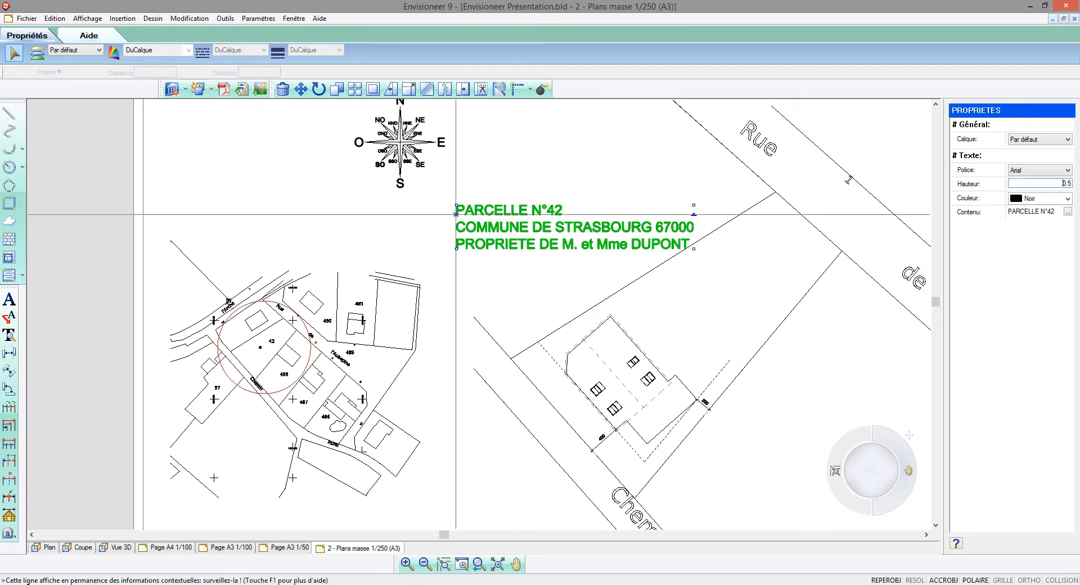
{"action": "left_click_drag", "start_coordinate": [456, 214], "coordinate": [391, 215]}
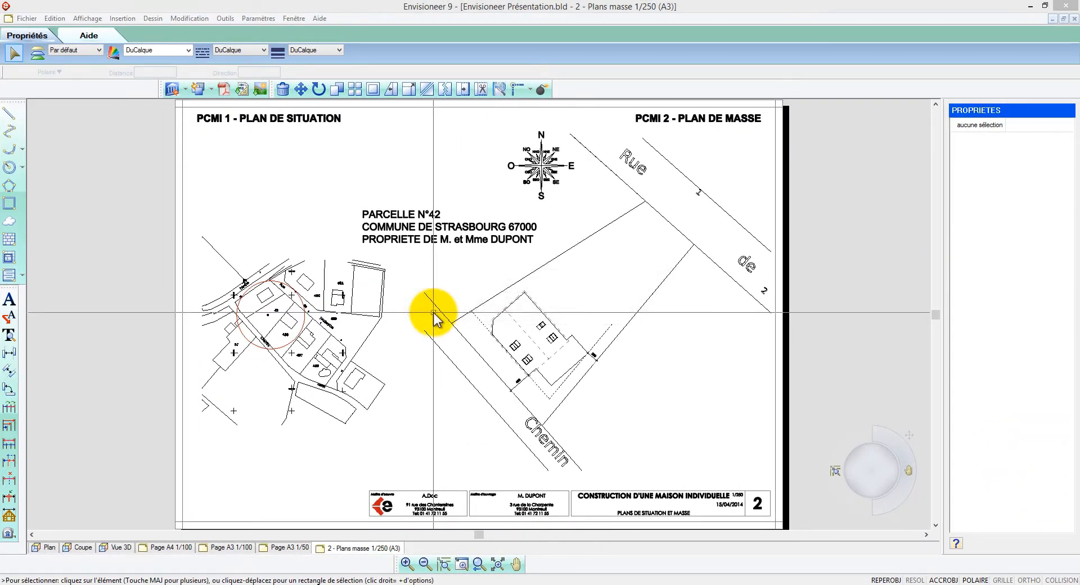
Activate the 3 - Coupe paysagère 1/50 (A3) page of the Dossier de Permis A3 group in the view manager
{"action": "left_click", "coordinate": [87, 18]}
{"action": "left_click", "coordinate": [126, 146]}
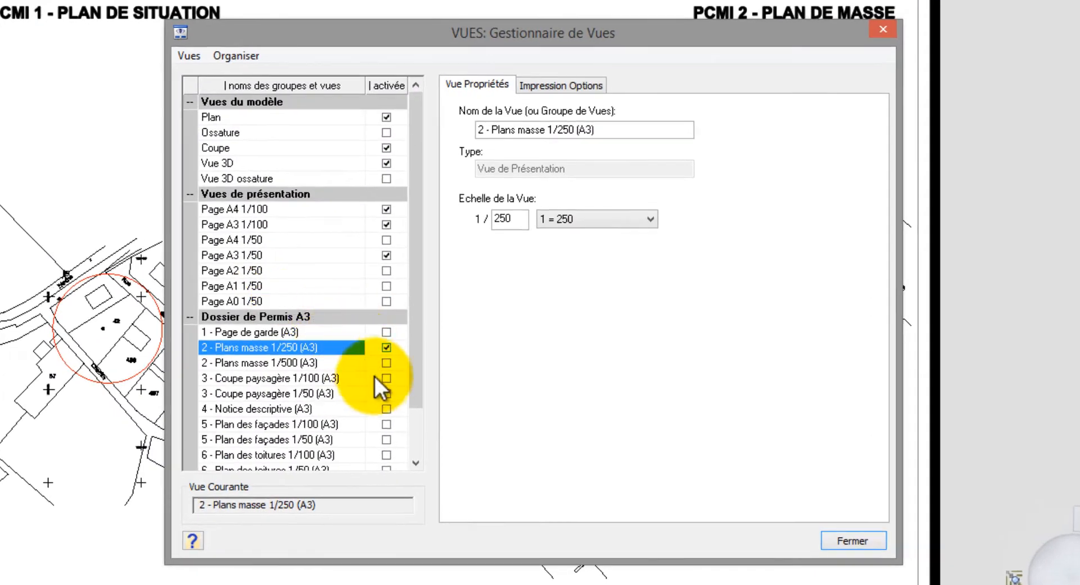
{"action": "left_click", "coordinate": [387, 393]}
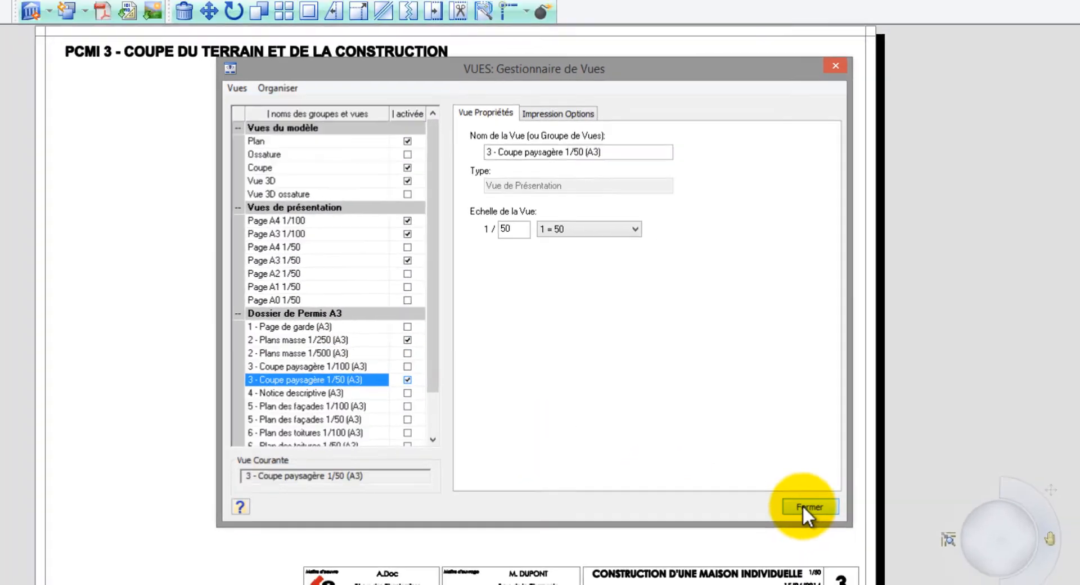
{"action": "left_click", "coordinate": [845, 541]}
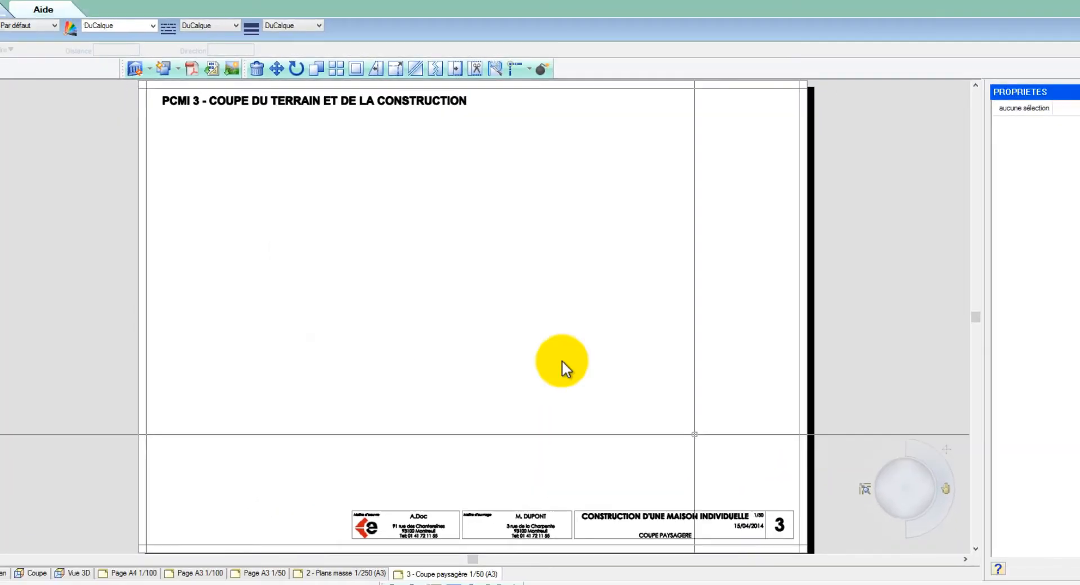
Define a VueDirecte of the Façade avant elevation at 1 = 50 with all location elements and Terrain displayed, and insert it mid-page
{"action": "left_click", "coordinate": [183, 90]}
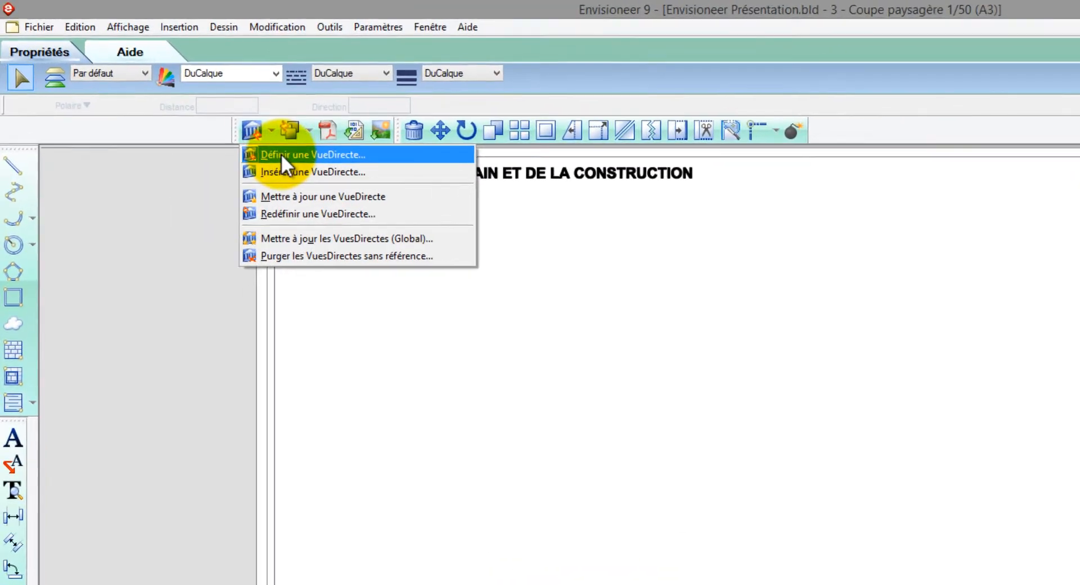
{"action": "left_click", "coordinate": [300, 164]}
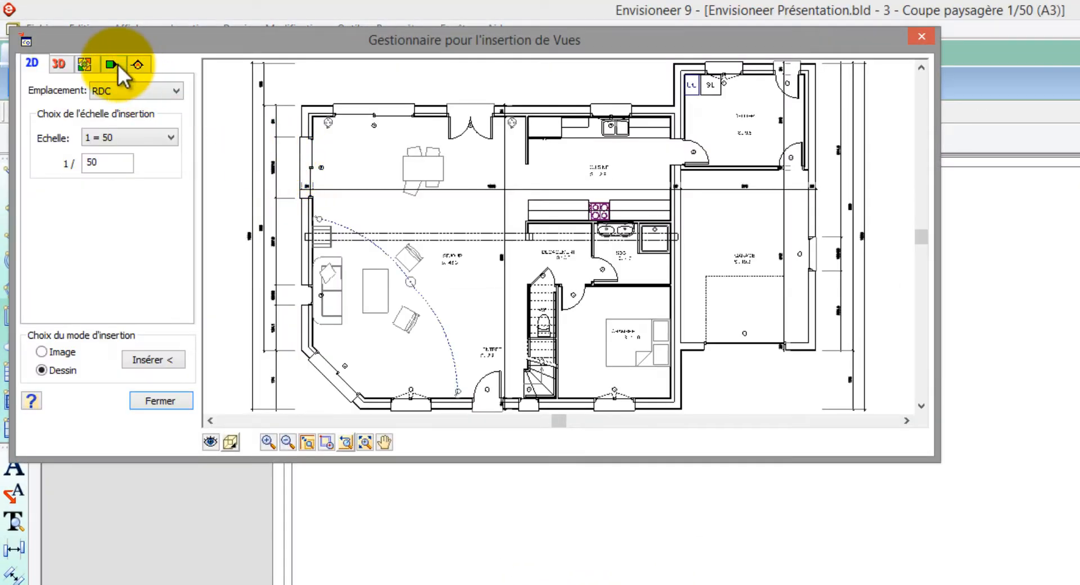
{"action": "left_click", "coordinate": [113, 64]}
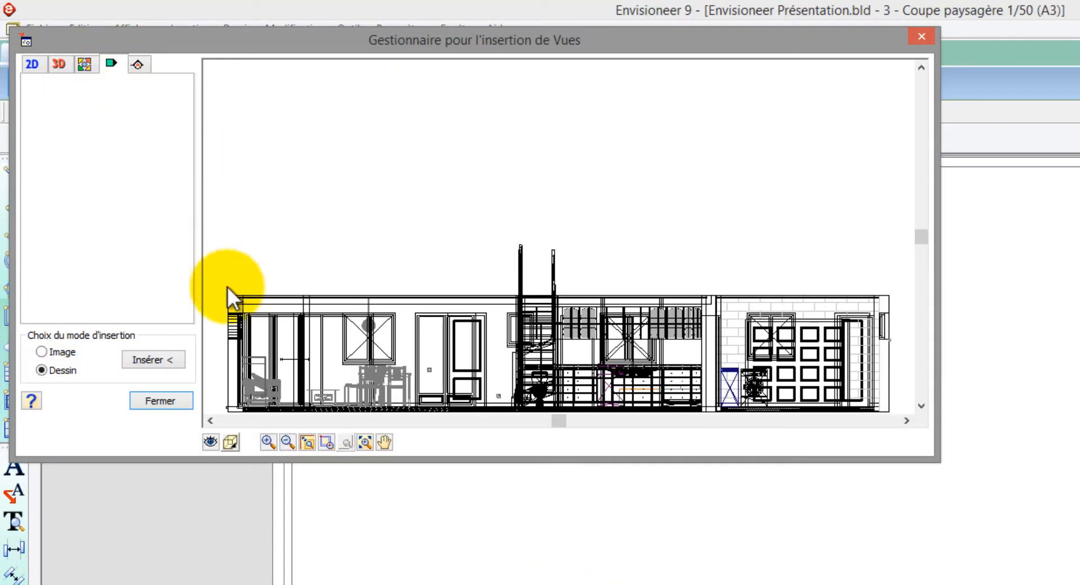
{"action": "left_click", "coordinate": [211, 441]}
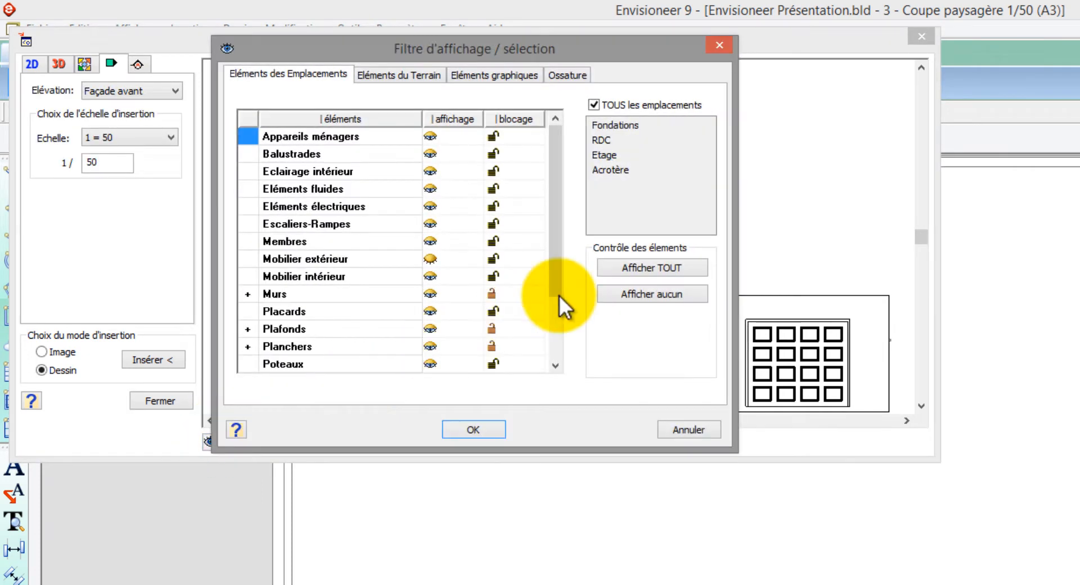
{"action": "left_click", "coordinate": [612, 263]}
{"action": "left_click", "coordinate": [428, 75]}
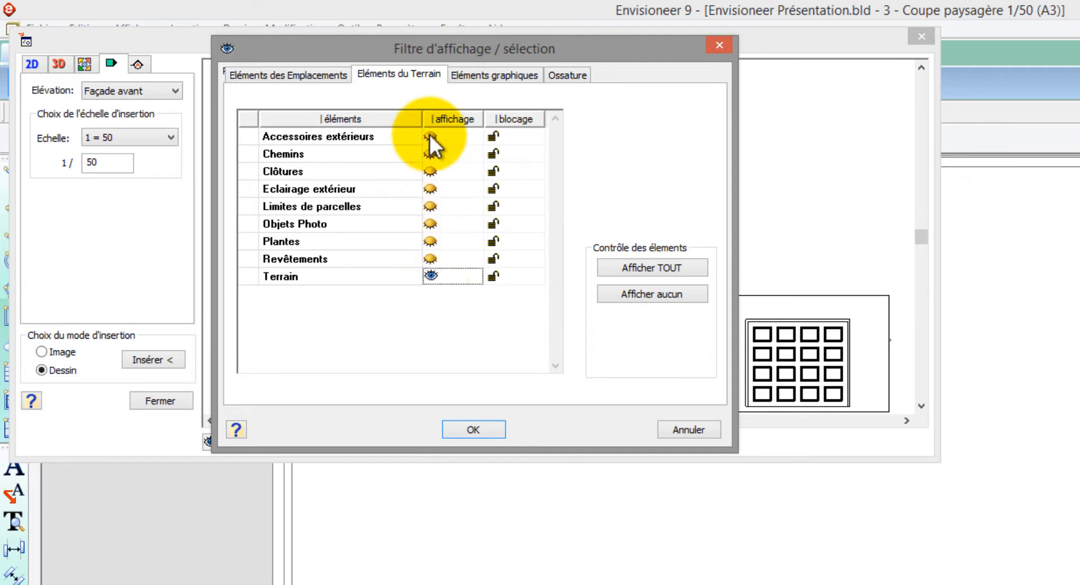
{"action": "left_click", "coordinate": [474, 429]}
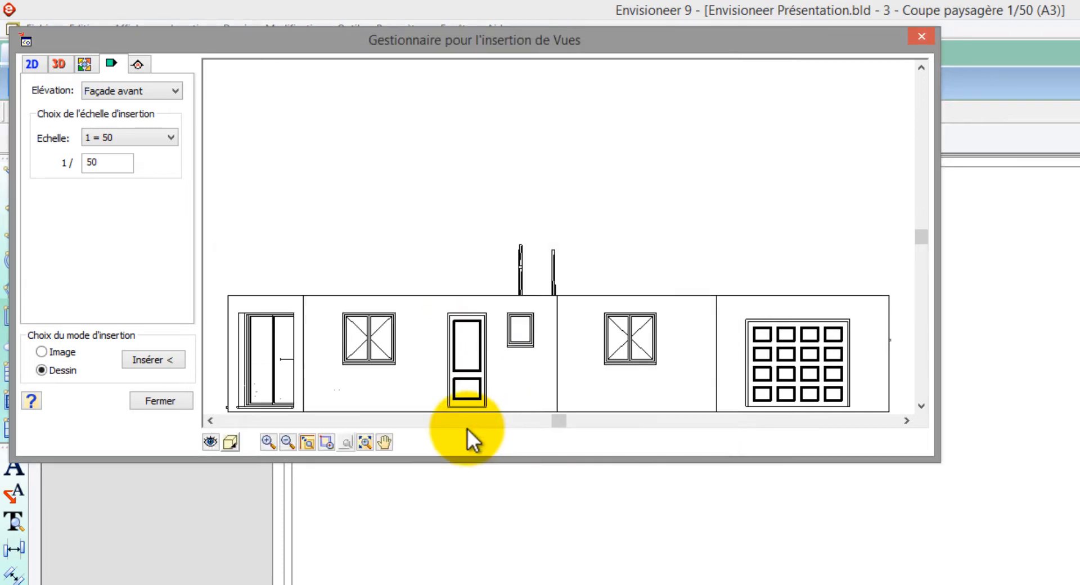
{"action": "left_click", "coordinate": [160, 362]}
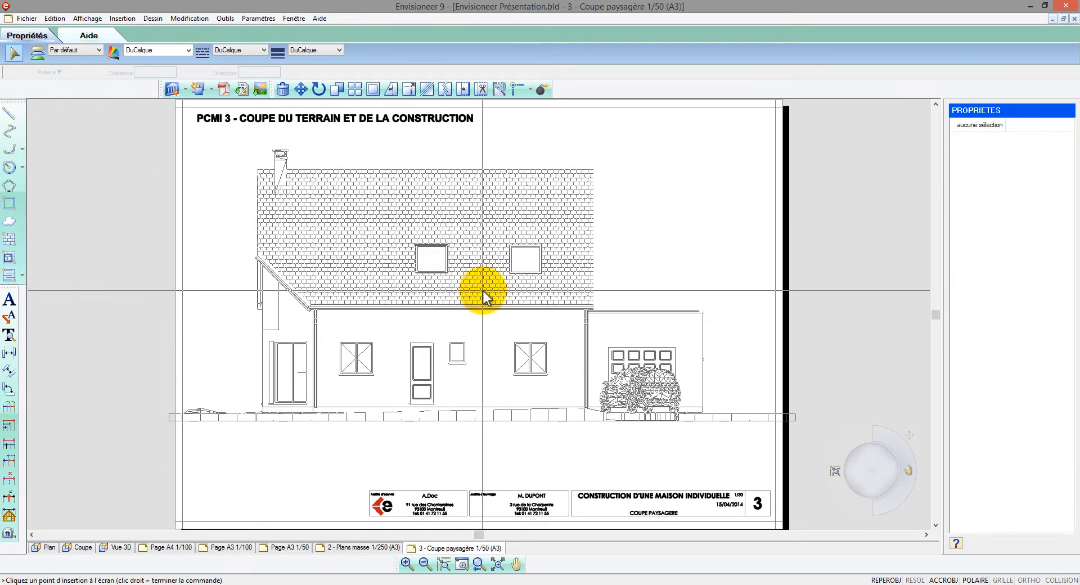
{"action": "left_click", "coordinate": [482, 291]}
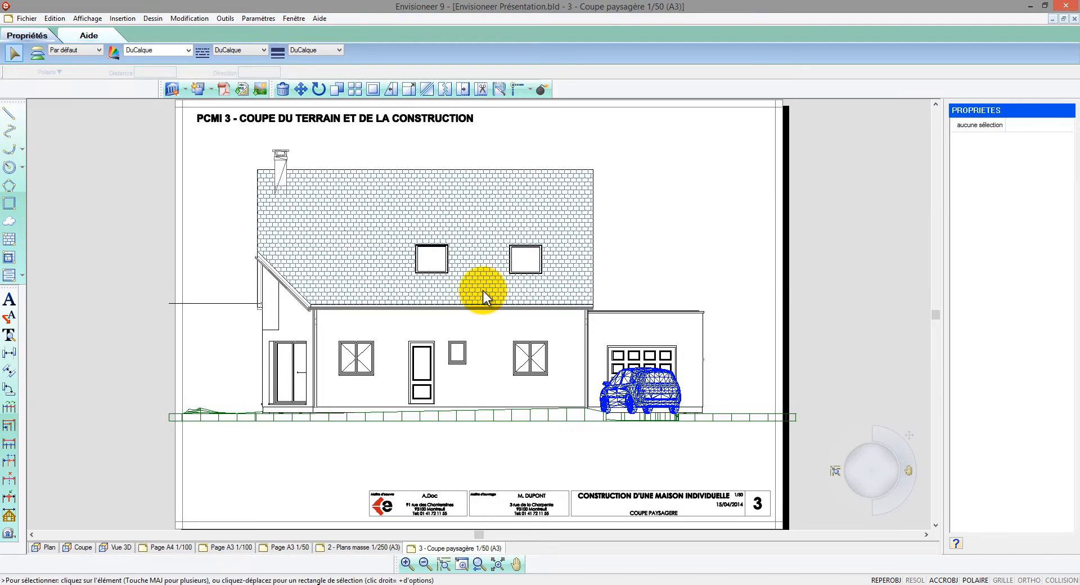
Edit the elevation's block content and delete the terrain band's base and vertical lines below the ground profile
{"action": "left_click", "coordinate": [500, 293]}
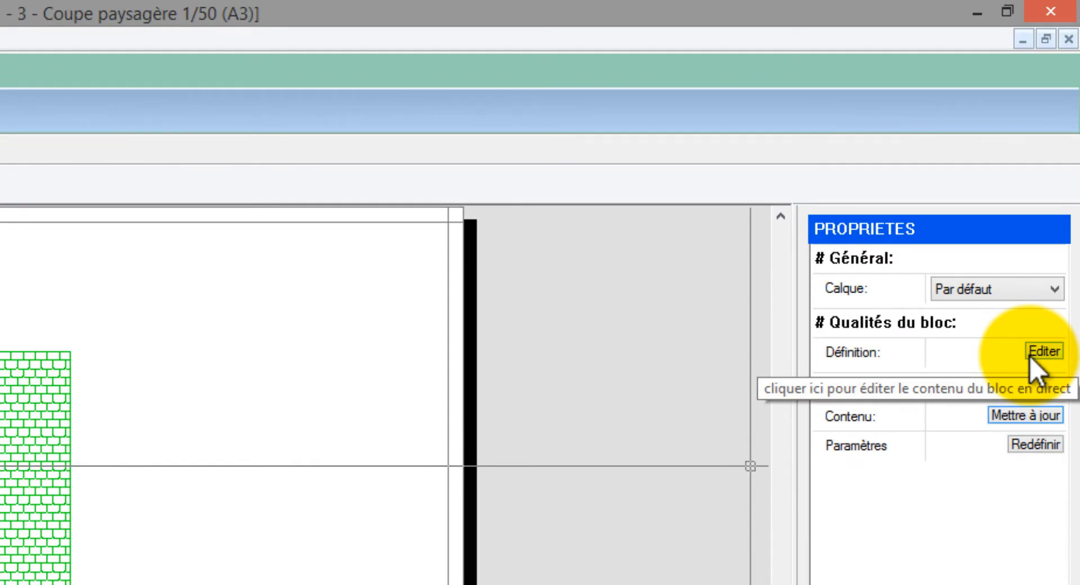
{"action": "left_click", "coordinate": [1030, 355]}
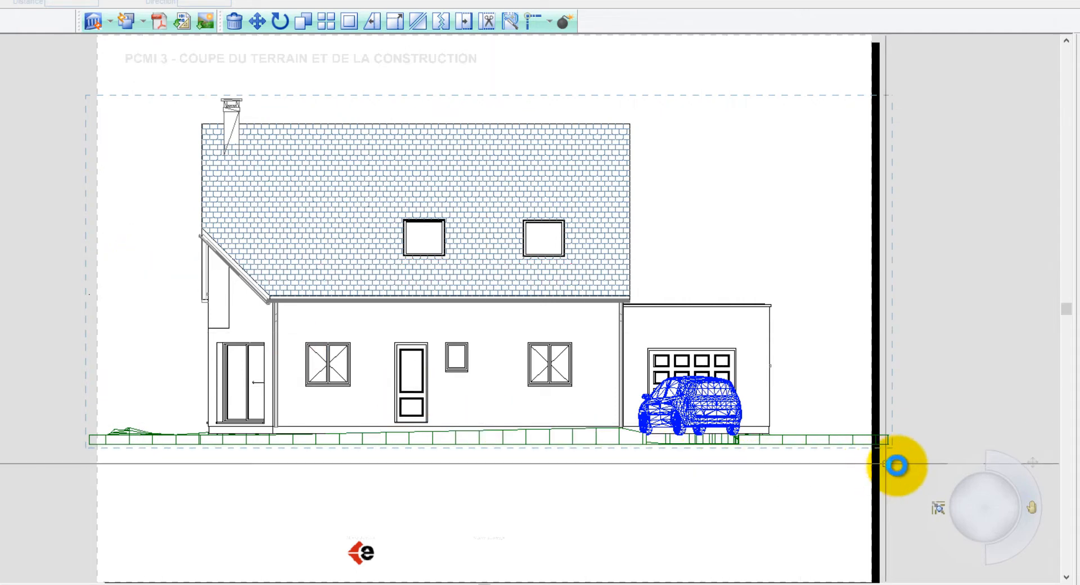
{"action": "left_click", "coordinate": [622, 441]}
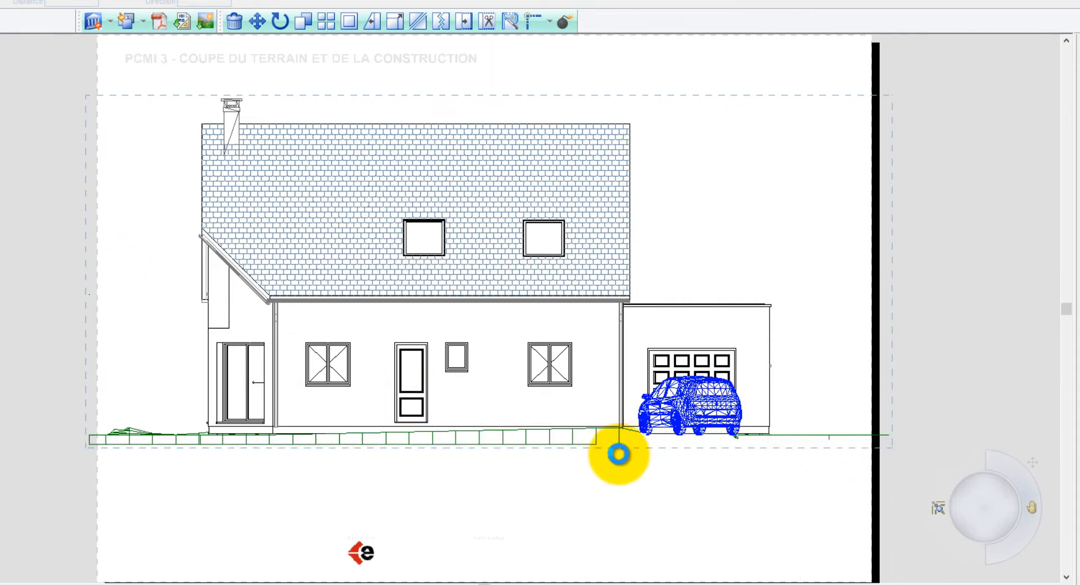
{"action": "left_click_drag", "start_coordinate": [619, 456], "coordinate": [79, 445]}
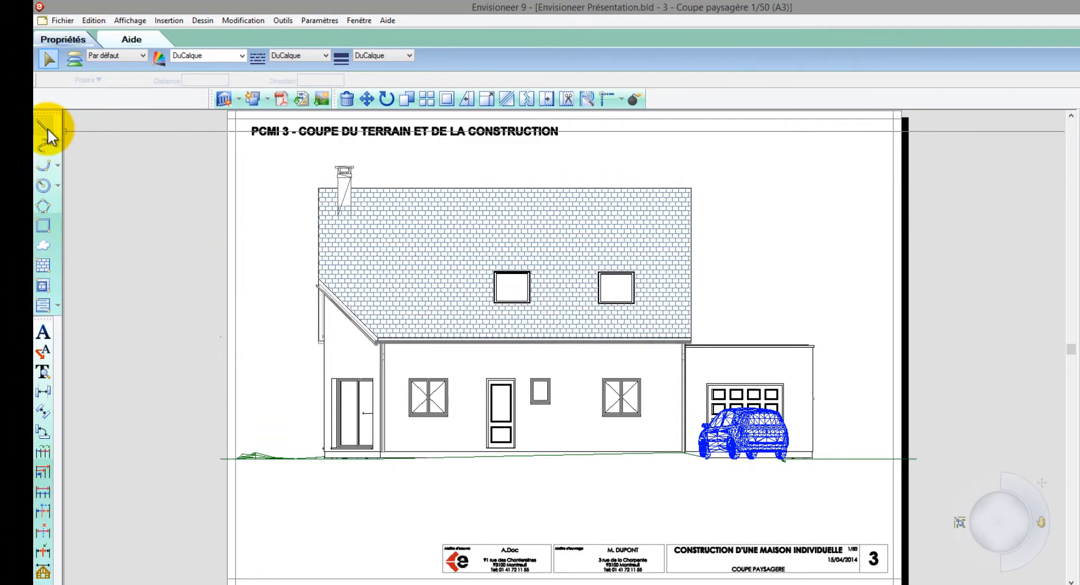
Draw a vertical line up from the ground line near the page's western margin and set its line type to Tireté 0.1
{"action": "left_click", "coordinate": [48, 127]}
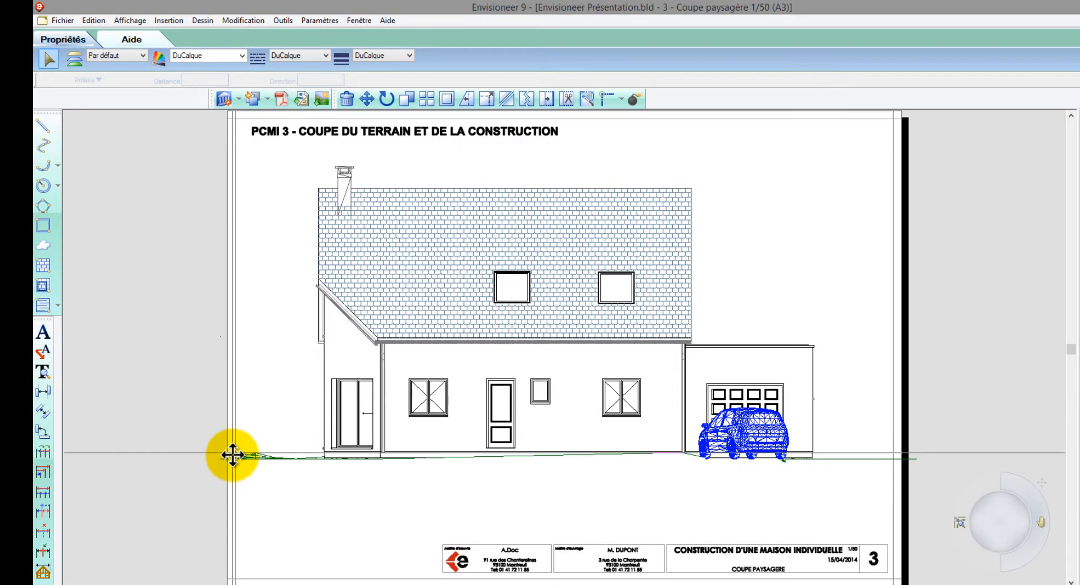
{"action": "left_click", "coordinate": [236, 459]}
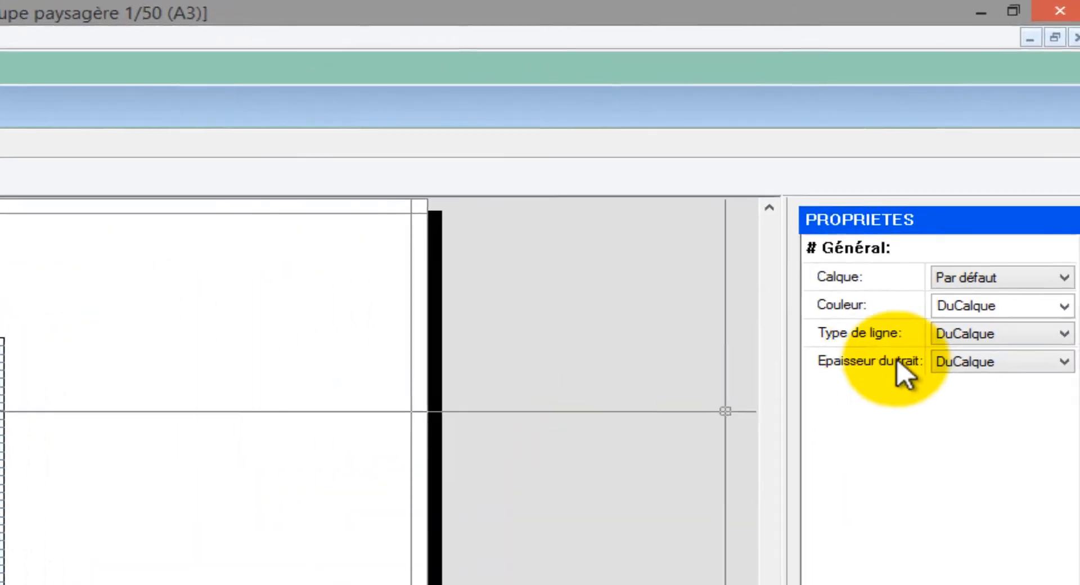
{"action": "left_click", "coordinate": [960, 348]}
{"action": "left_click", "coordinate": [1006, 468]}
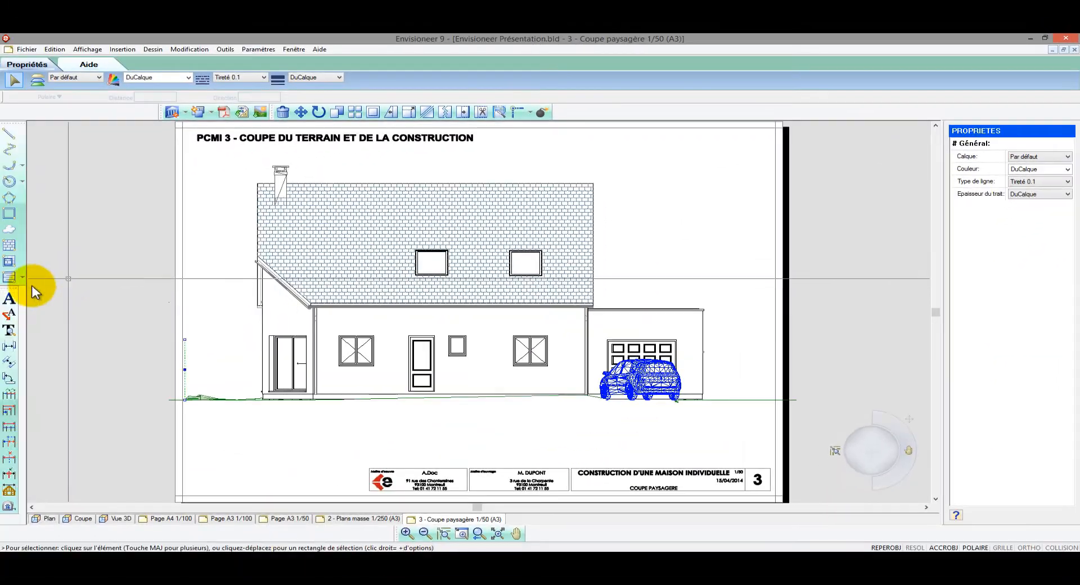
Create the text "Limite de parcelle" and place it beside the dashed line at the page's western margin
{"action": "left_click", "coordinate": [9, 299]}
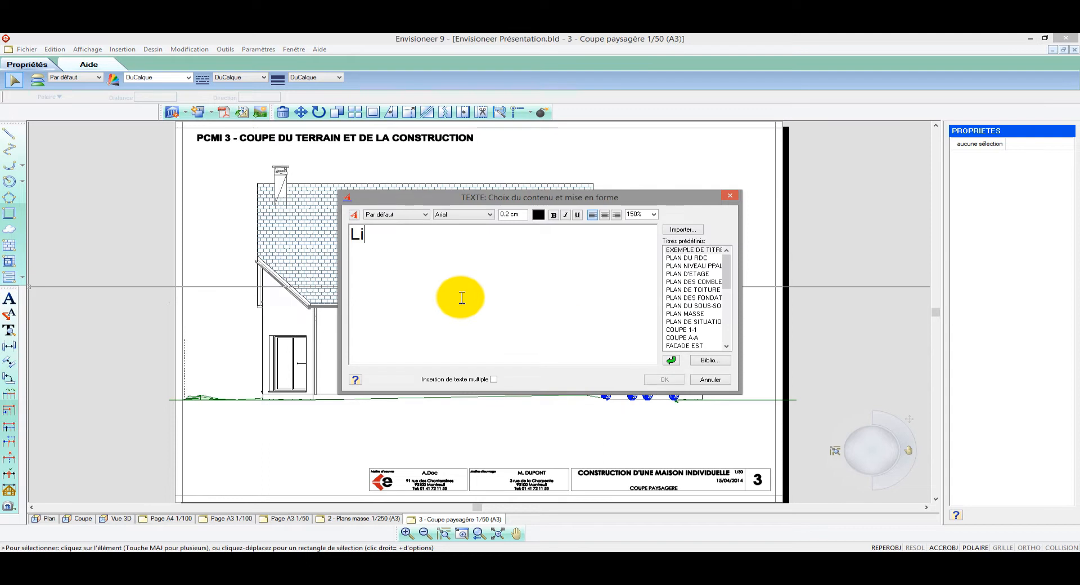
{"action": "type", "text": "Limite de parcelle"}
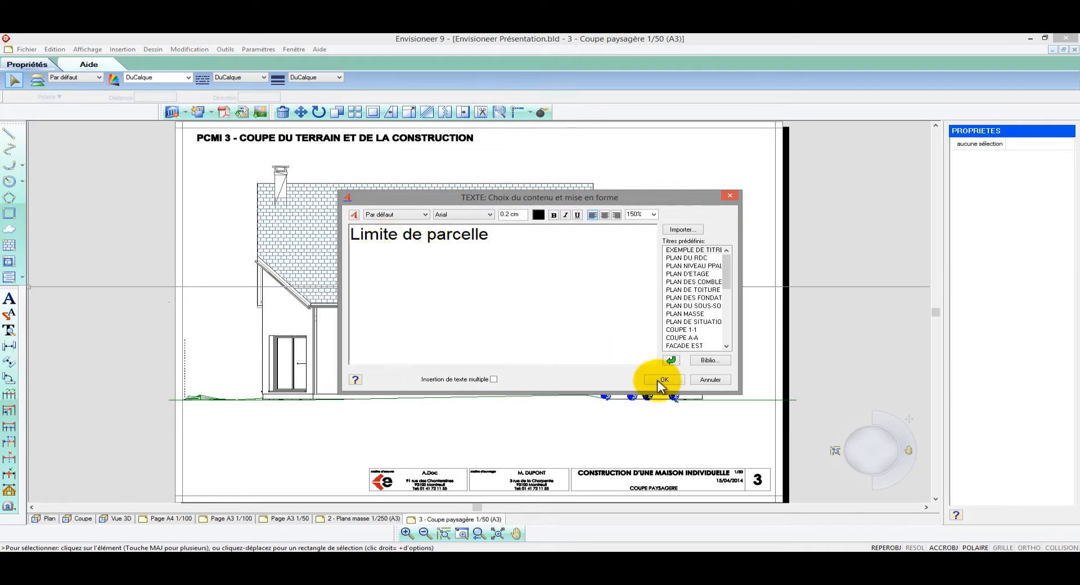
{"action": "left_click", "coordinate": [663, 380]}
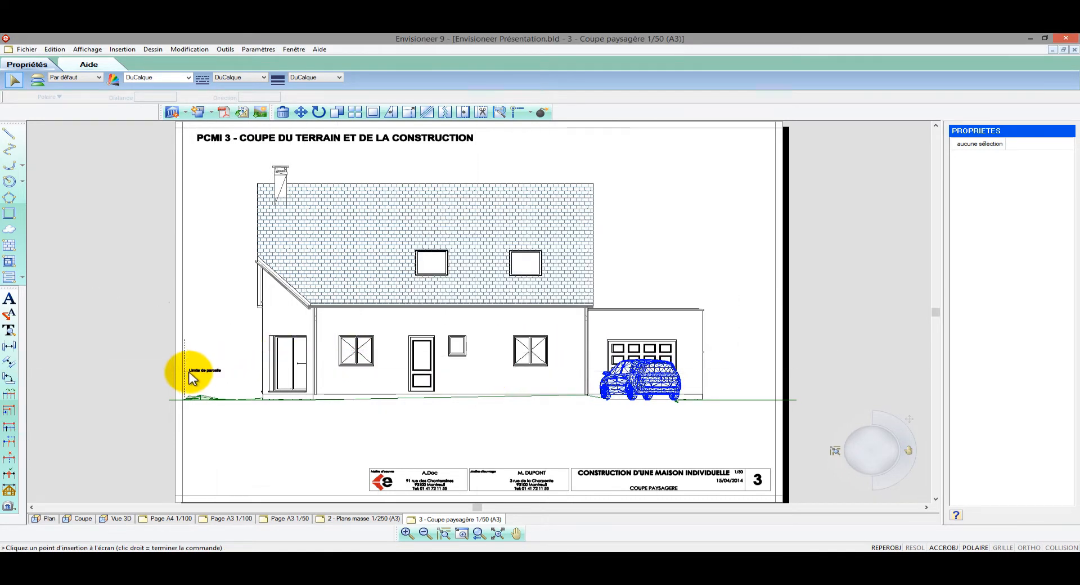
{"action": "left_click", "coordinate": [189, 372]}
Rotate the "Limite de parcelle" text to vertical so it runs alongside the dashed boundary line
{"action": "scroll", "coordinate": [186, 371], "scroll_direction": "up", "scroll_amount": 4}
{"action": "left_click", "coordinate": [206, 374]}
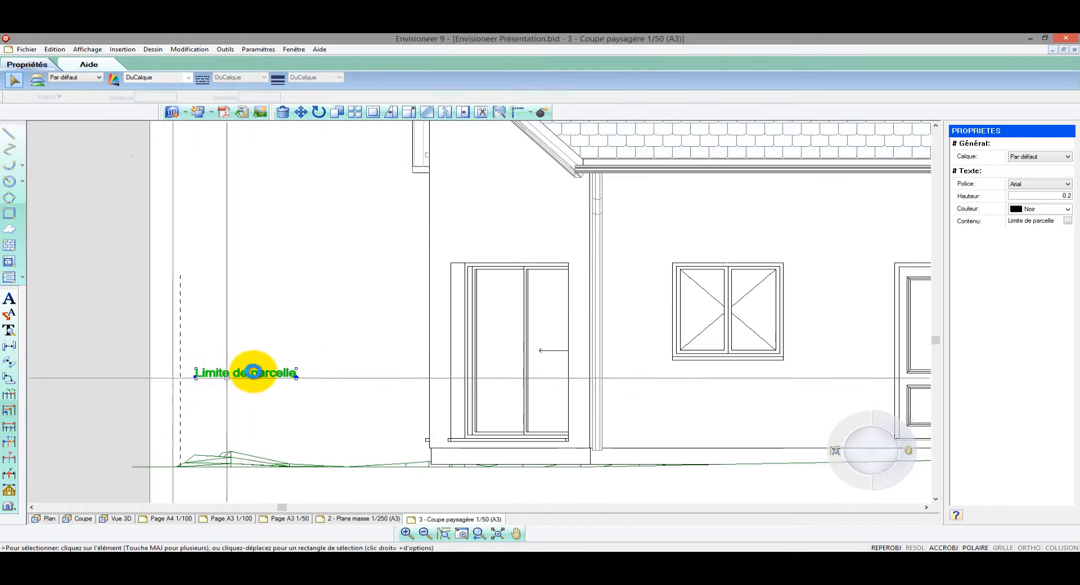
{"action": "left_click_drag", "start_coordinate": [297, 375], "coordinate": [197, 287]}
{"action": "scroll", "coordinate": [212, 289], "scroll_direction": "down", "scroll_amount": 4}
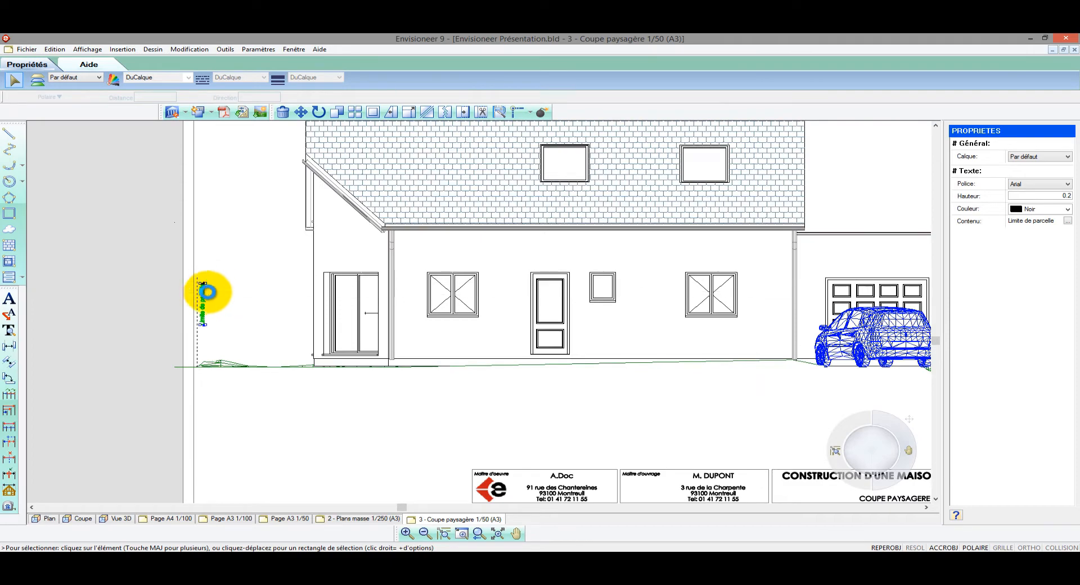
Mirror the dashed boundary line and its text about a vertical axis through the middle of the page, keeping the originals
{"action": "scroll", "coordinate": [145, 373], "scroll_direction": "down", "scroll_amount": 3}
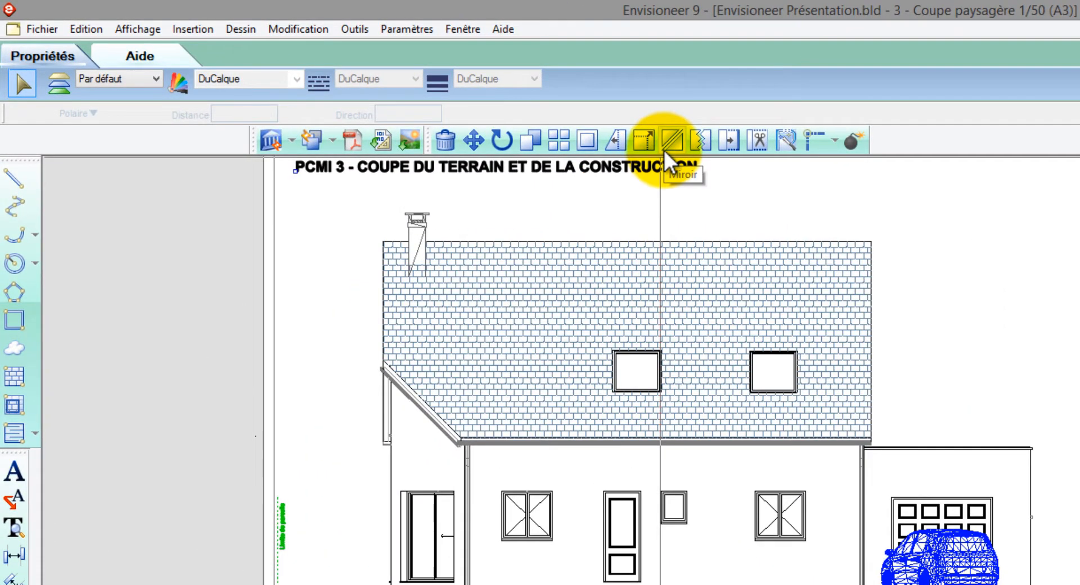
{"action": "left_click", "coordinate": [664, 150]}
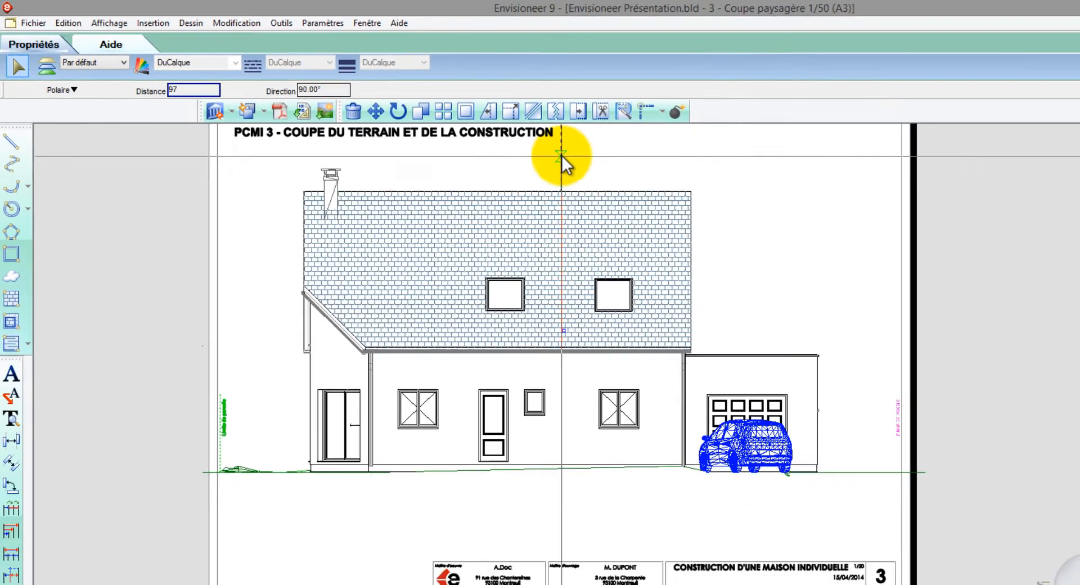
{"action": "left_click", "coordinate": [698, 194]}
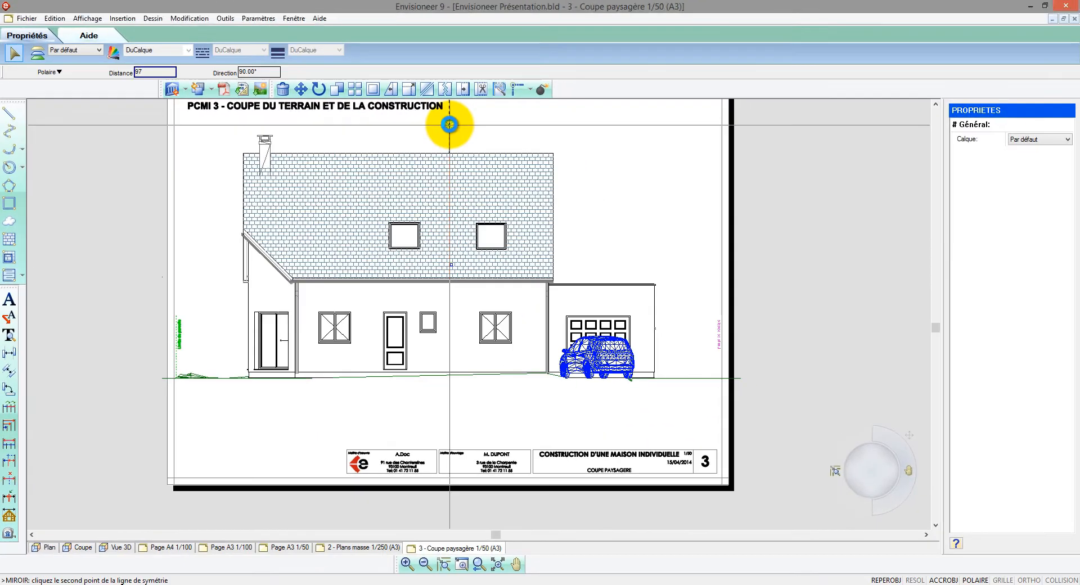
{"action": "left_click", "coordinate": [619, 322]}
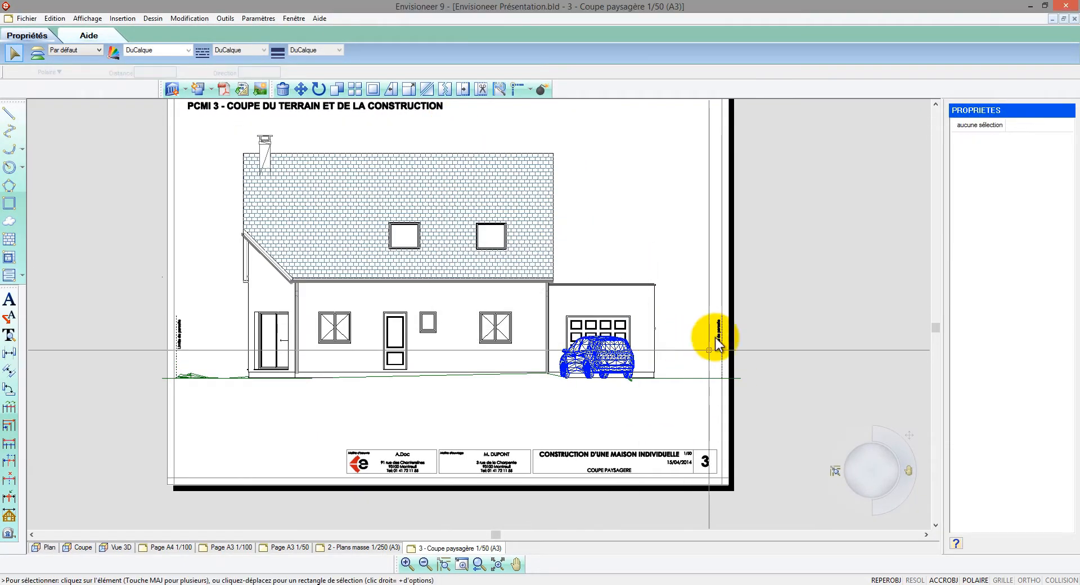
Move the mirrored boundary line and its text slightly towards the garage, inside the page frame
{"action": "left_click", "coordinate": [728, 388]}
{"action": "scroll", "coordinate": [732, 377], "scroll_direction": "up", "scroll_amount": 3}
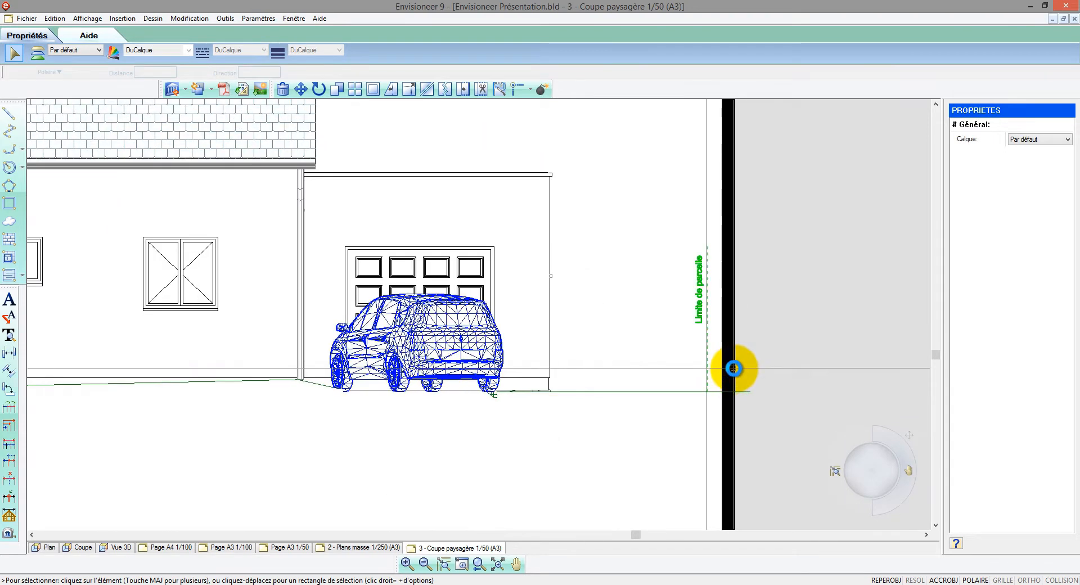
{"action": "left_click", "coordinate": [301, 89]}
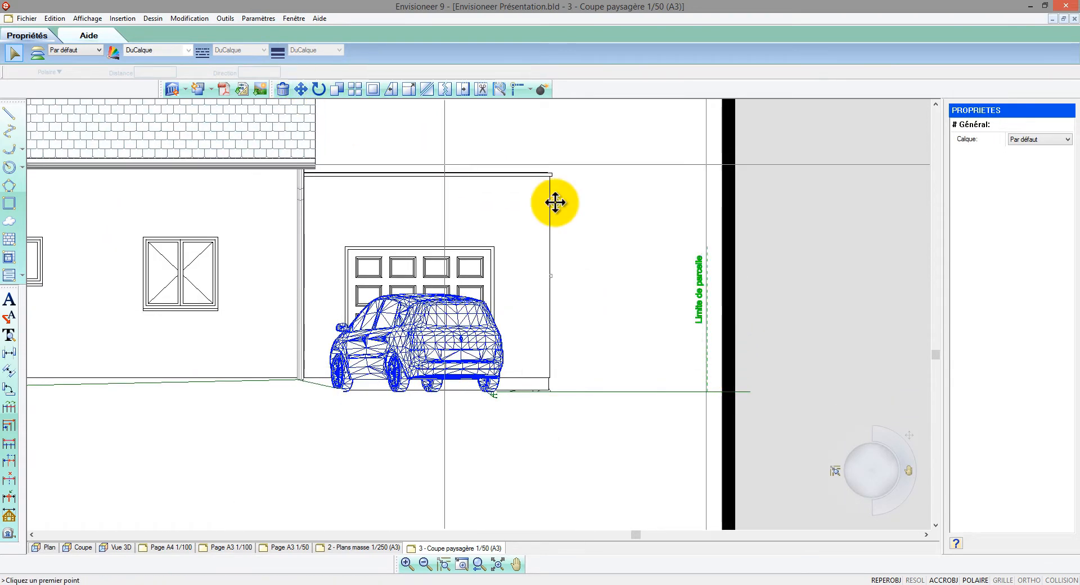
{"action": "left_click", "coordinate": [667, 218]}
{"action": "left_click", "coordinate": [651, 220]}
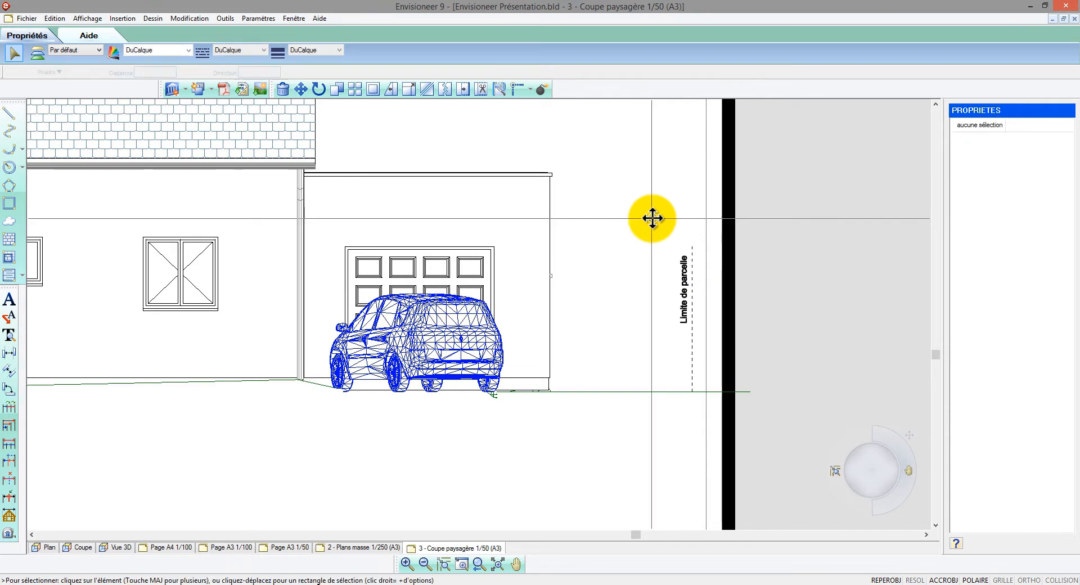
Dimension the horizontal distance from the western boundary line to the house's corner, below the ground line
{"action": "scroll", "coordinate": [729, 315], "scroll_direction": "down", "scroll_amount": 4}
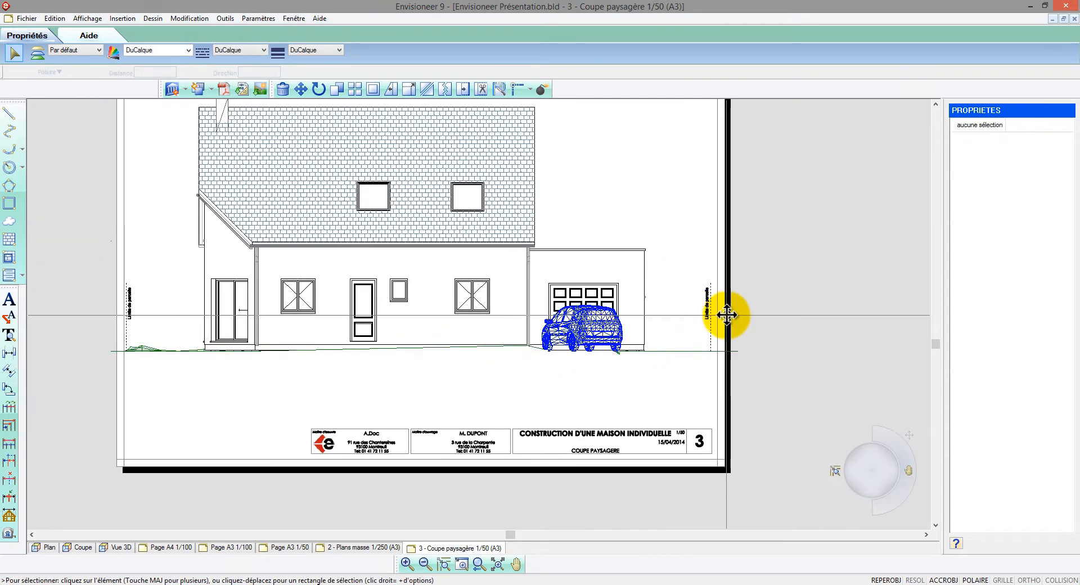
{"action": "scroll", "coordinate": [161, 315], "scroll_direction": "up", "scroll_amount": 1}
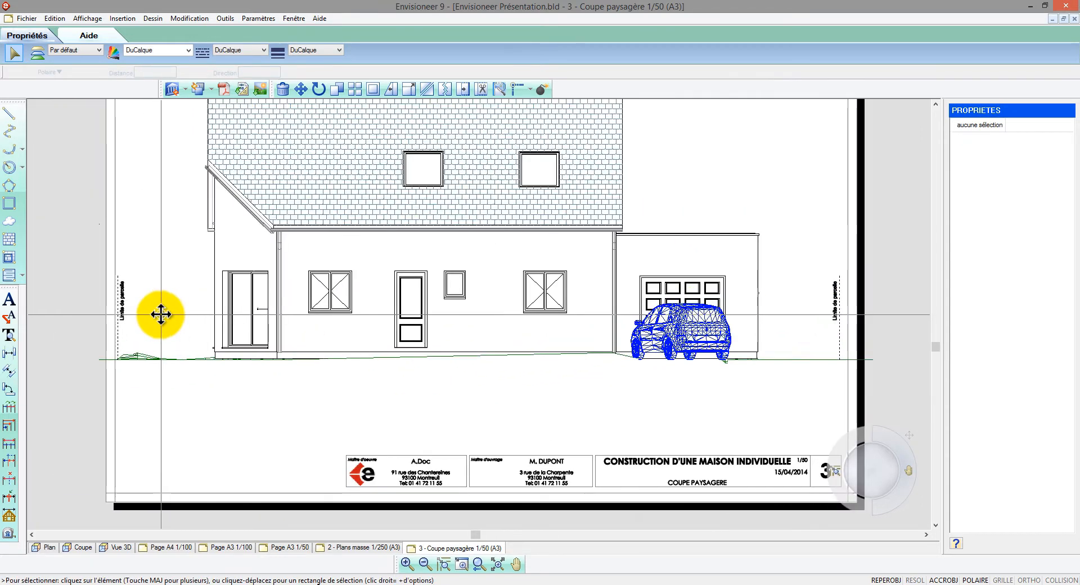
{"action": "left_click", "coordinate": [11, 360]}
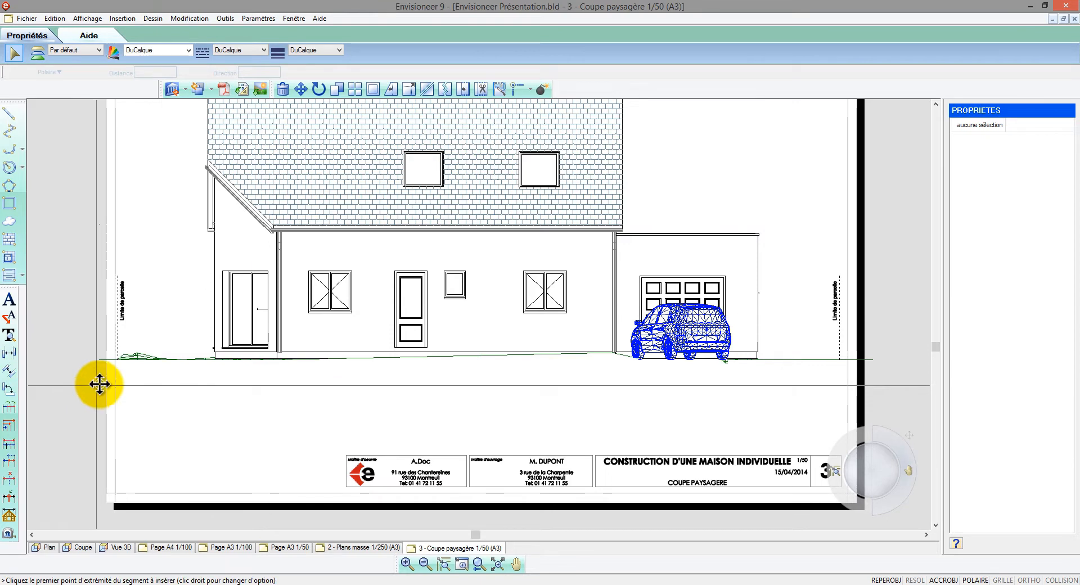
{"action": "left_click", "coordinate": [116, 359]}
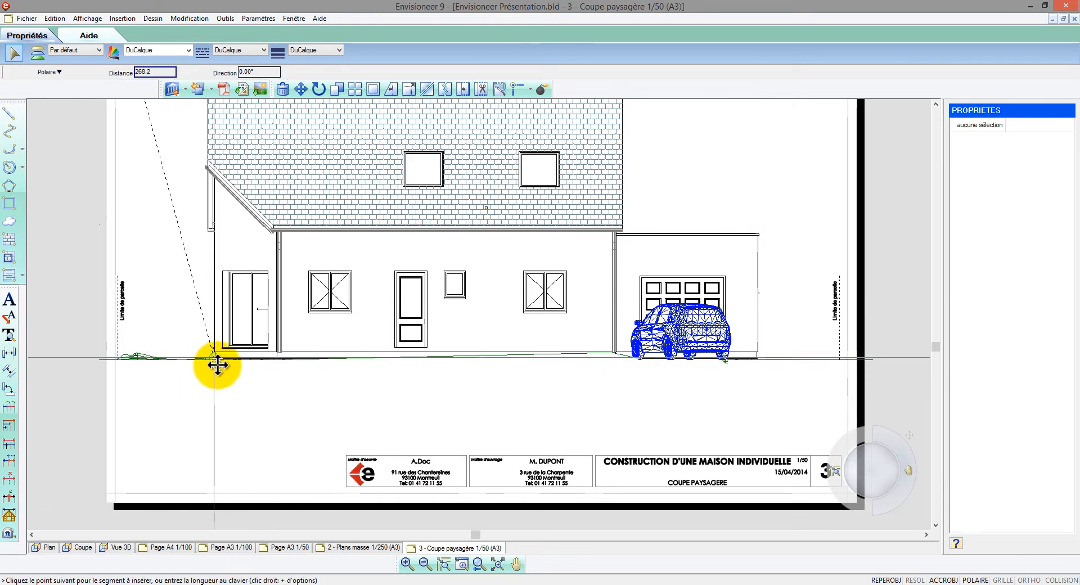
{"action": "left_click", "coordinate": [216, 363]}
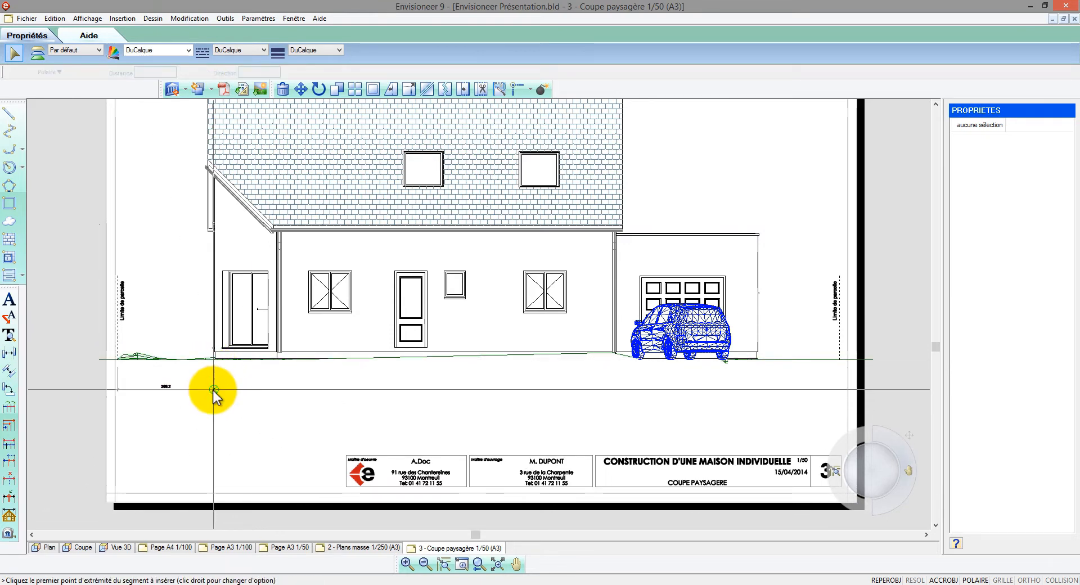
Repeat the linear dimension for the building's overall length, from the house's western corner to the garage's far corner
{"action": "right_click", "coordinate": [213, 390]}
{"action": "left_click", "coordinate": [228, 397]}
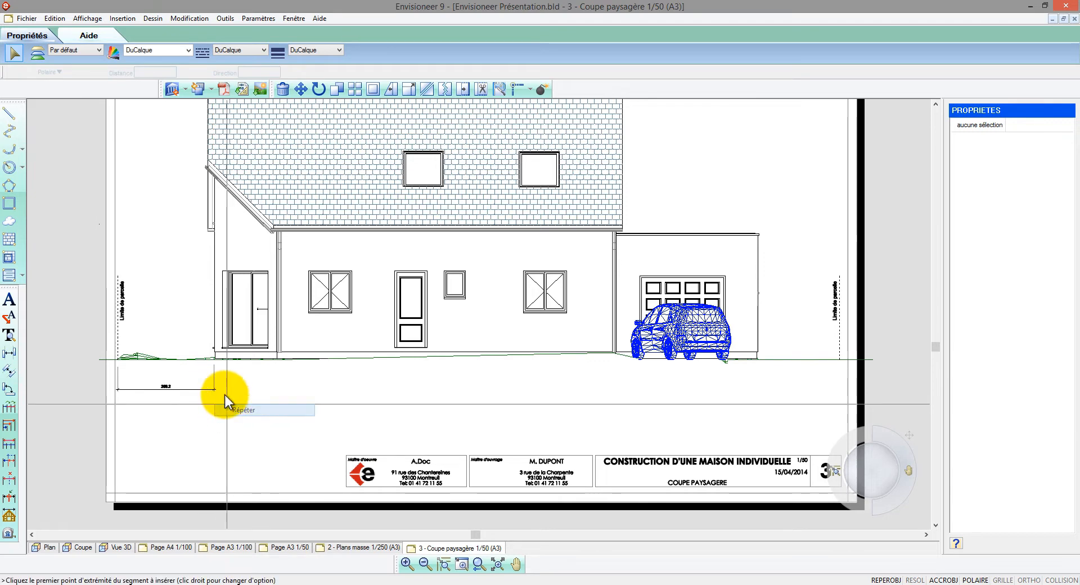
{"action": "left_click", "coordinate": [216, 357]}
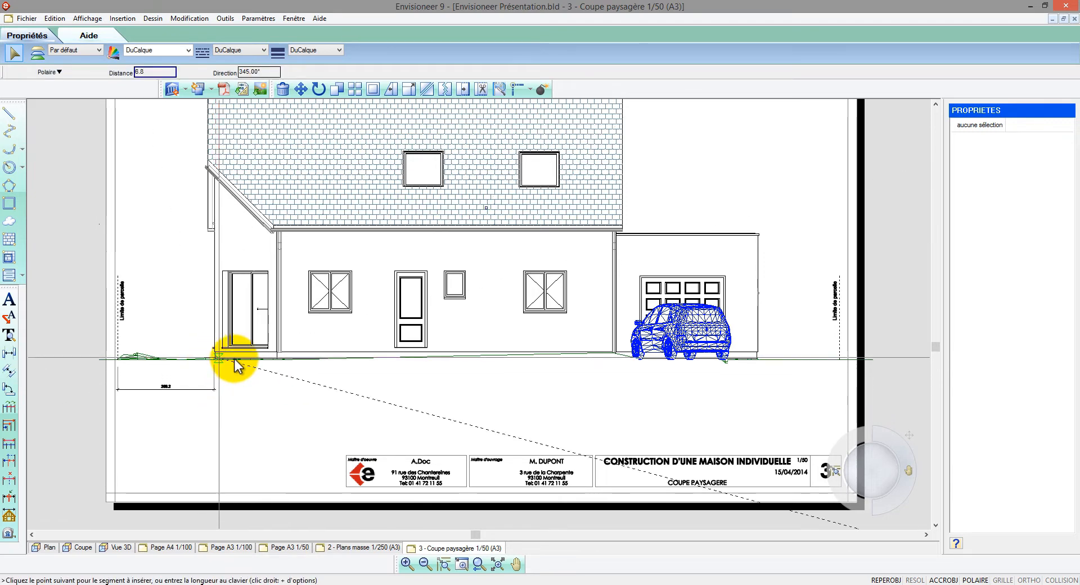
{"action": "left_click", "coordinate": [758, 357]}
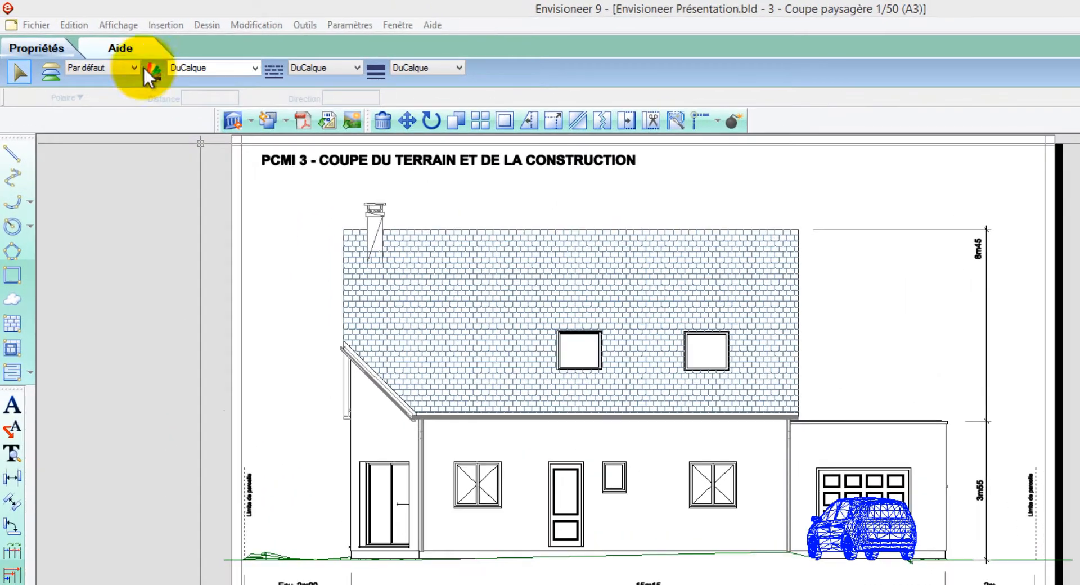
Activate the 5 - Plan des façades 1/100 (A3) page of the Dossier de Permis A3 group in the view manager
{"action": "left_click", "coordinate": [108, 21]}
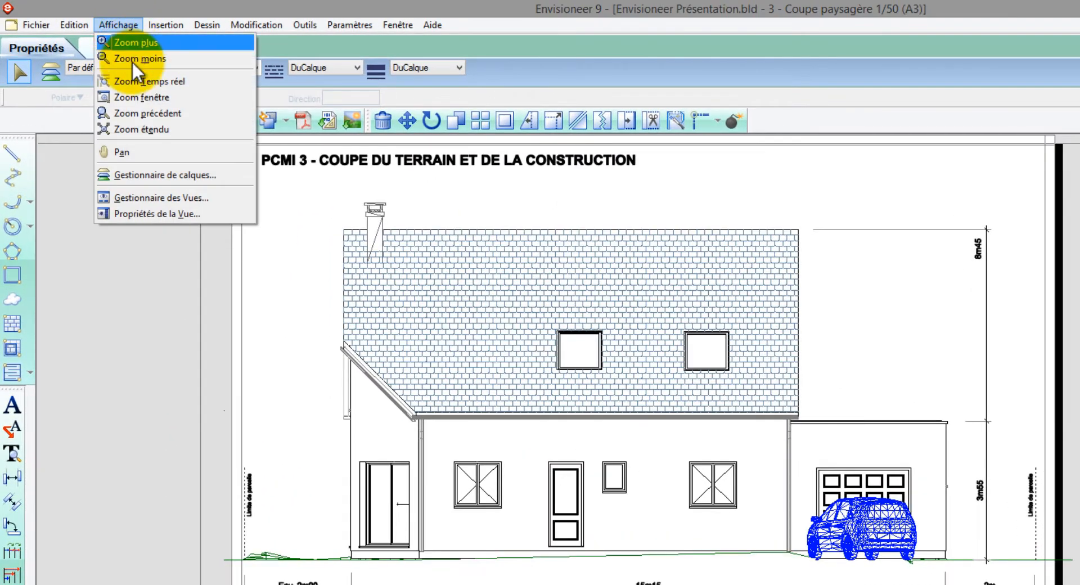
{"action": "left_click", "coordinate": [164, 192]}
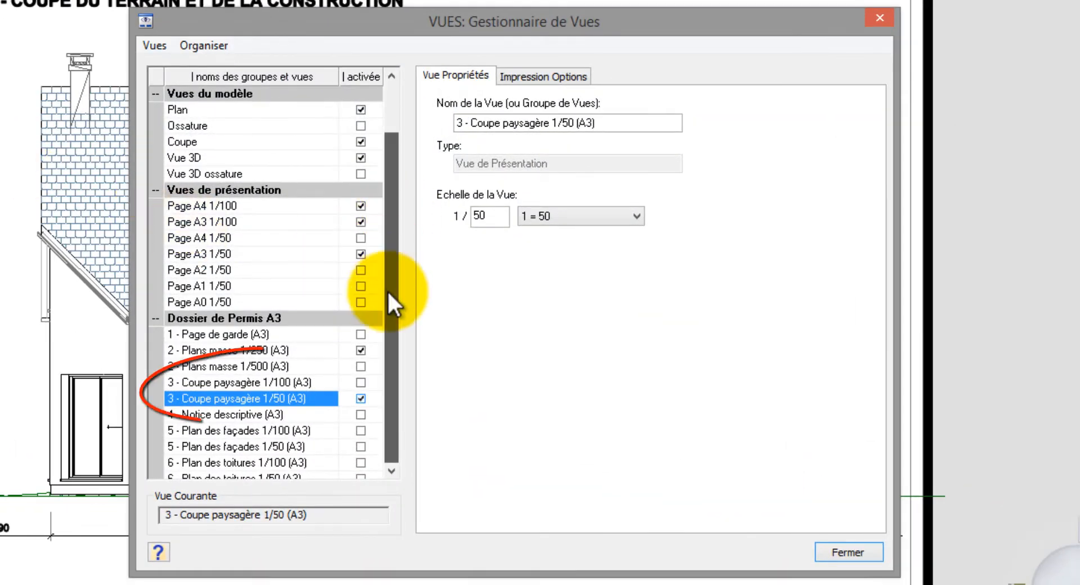
{"action": "left_click_drag", "start_coordinate": [404, 296], "coordinate": [405, 338]}
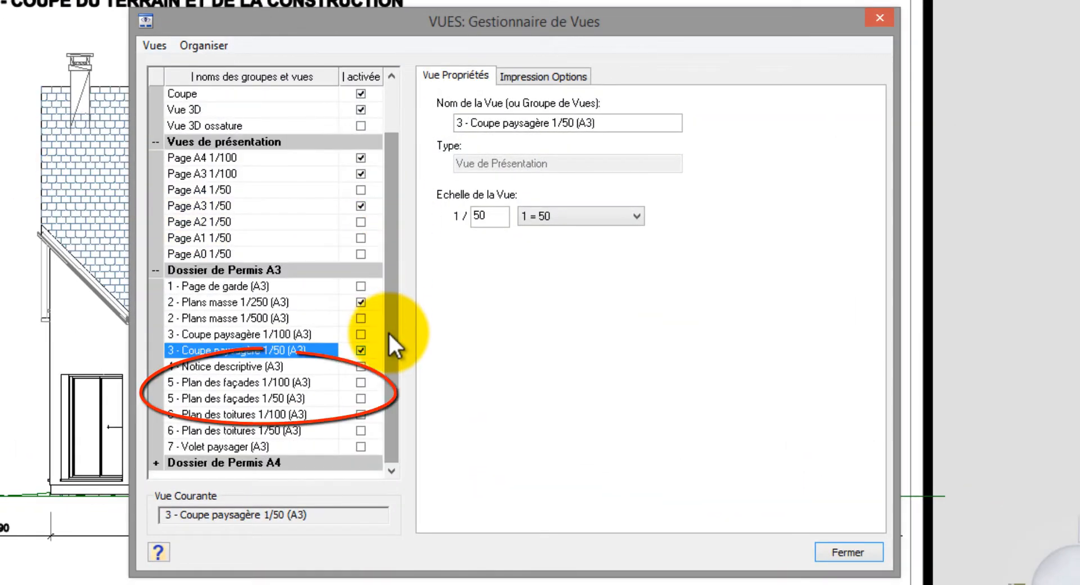
{"action": "left_click", "coordinate": [361, 383]}
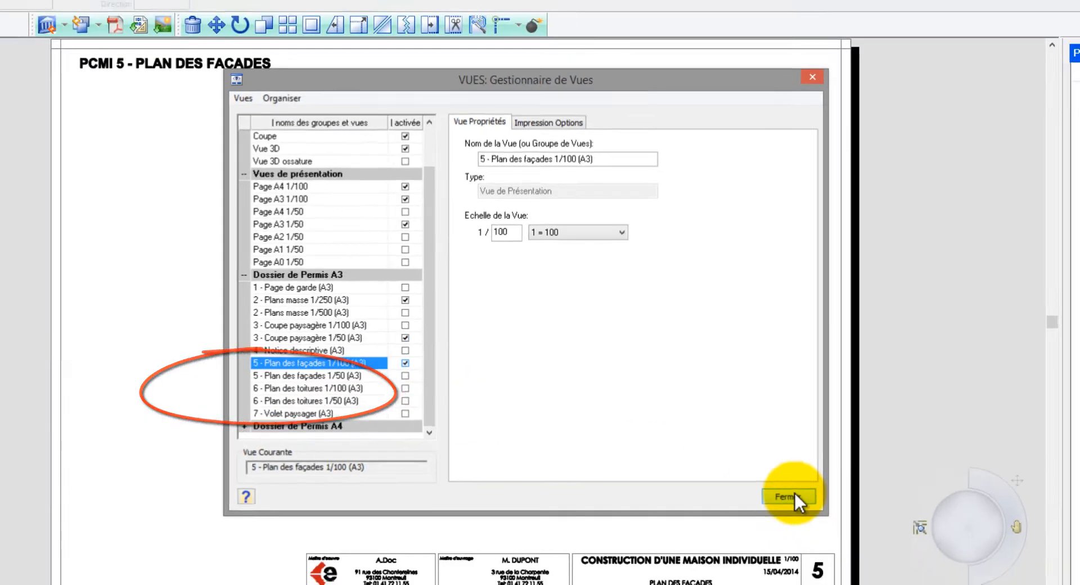
{"action": "left_click", "coordinate": [849, 543]}
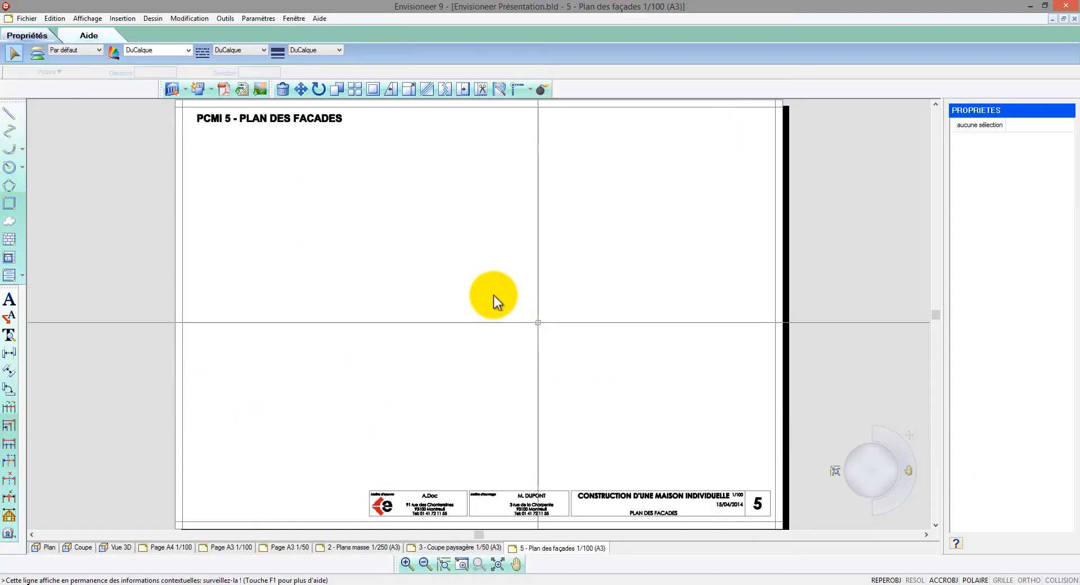
Start defining a VueDirecte of the Façade avant elevation at 1 = 100 and zoom its preview out to the whole house
{"action": "left_click", "coordinate": [184, 89]}
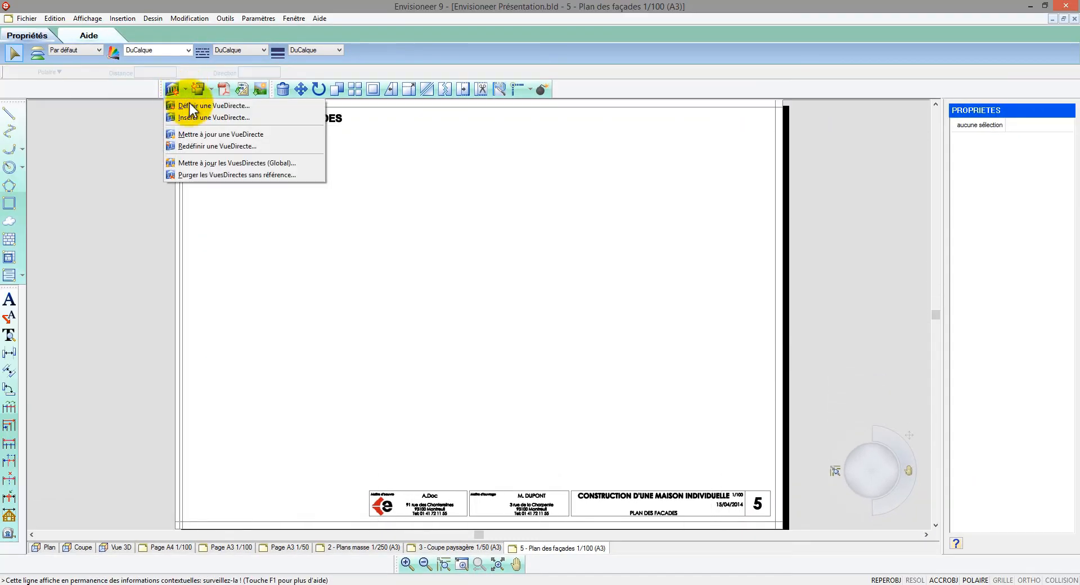
{"action": "left_click", "coordinate": [189, 104]}
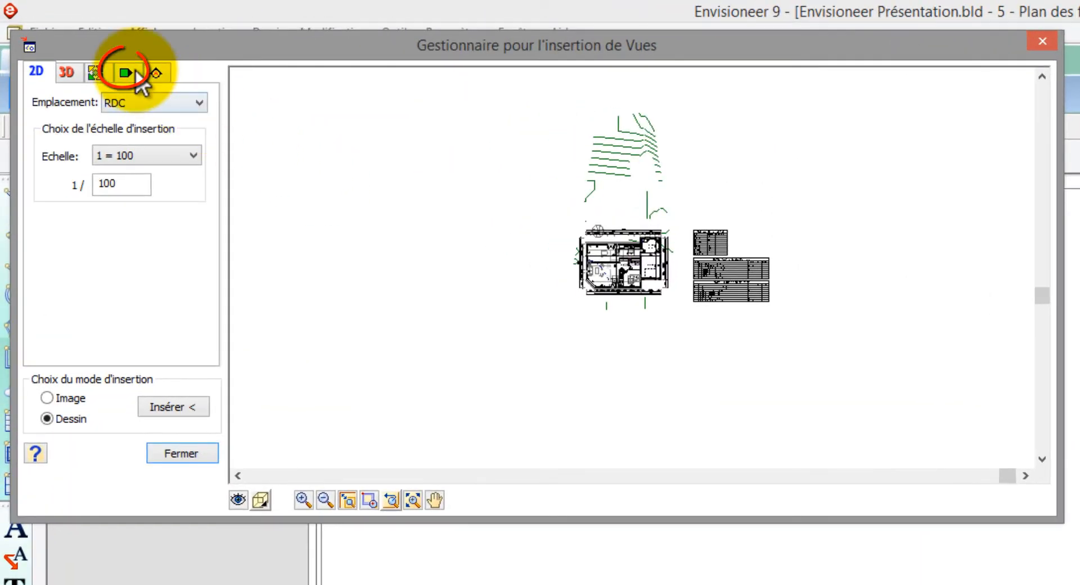
{"action": "left_click", "coordinate": [79, 47]}
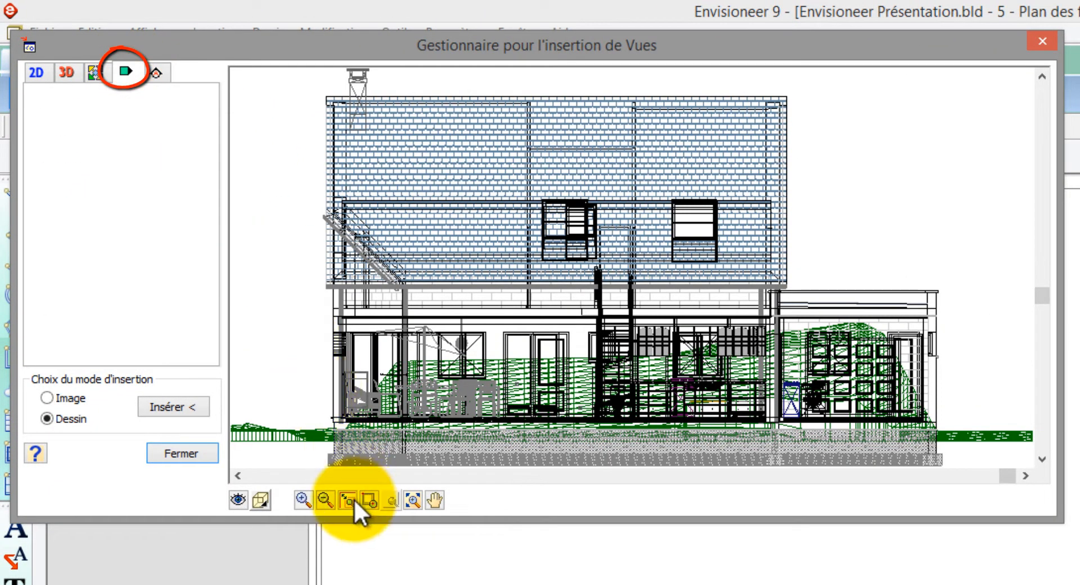
{"action": "left_click", "coordinate": [325, 499]}
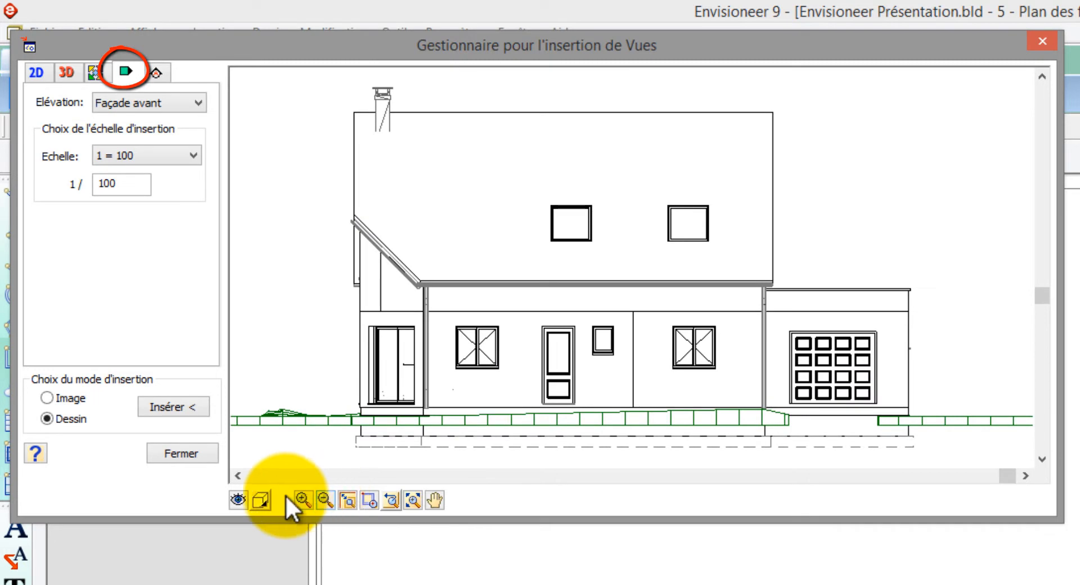
Hide all terrain elements in the elevation's display filter
{"action": "left_click", "coordinate": [241, 499]}
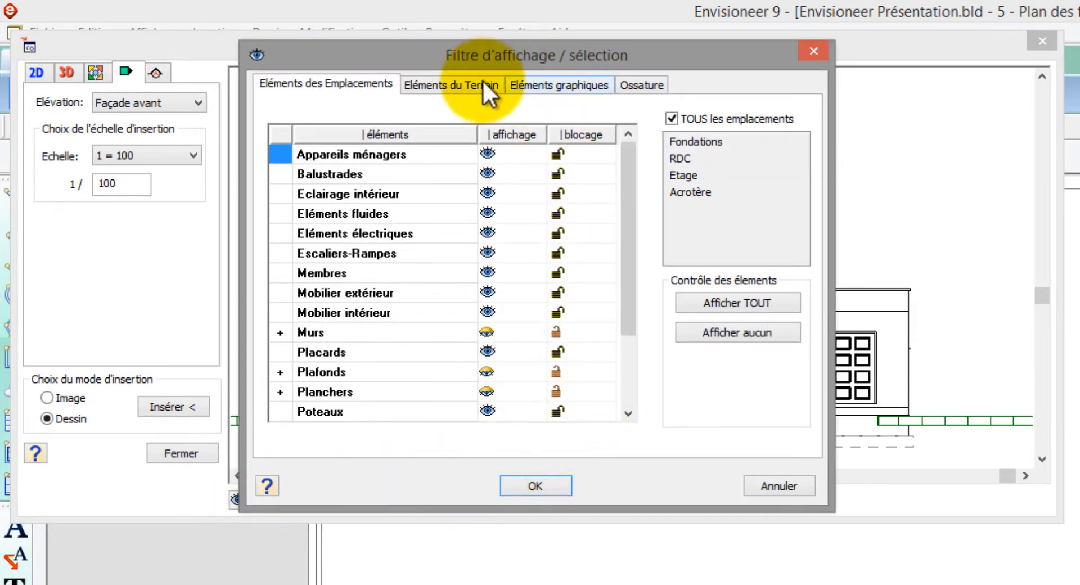
{"action": "left_click", "coordinate": [457, 79]}
{"action": "left_click", "coordinate": [752, 331]}
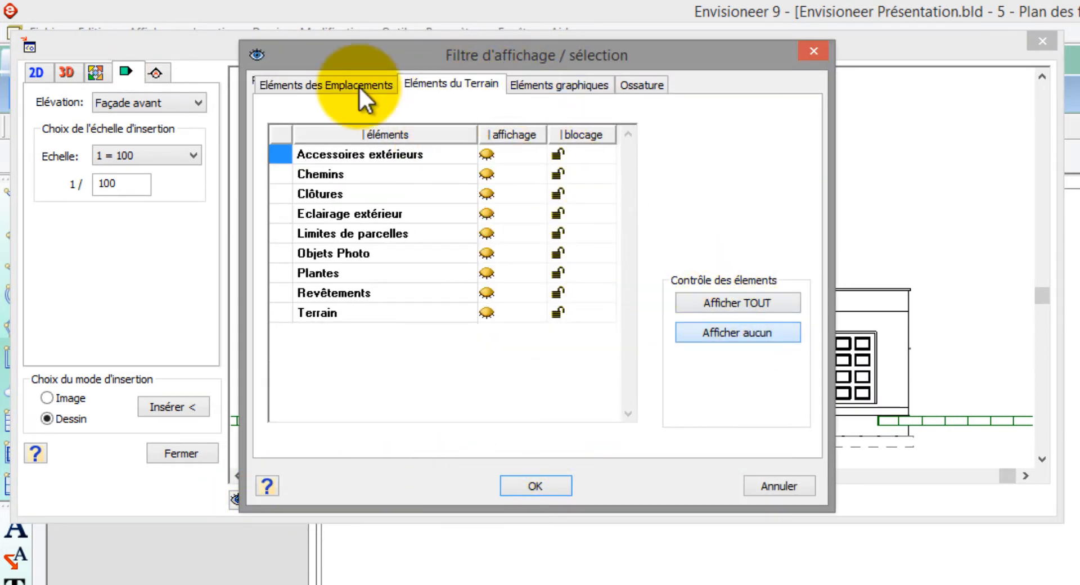
Limit the location filter to Fondations, hide all of its elements, and apply the display filter
{"action": "left_click", "coordinate": [338, 83]}
{"action": "left_click", "coordinate": [671, 119]}
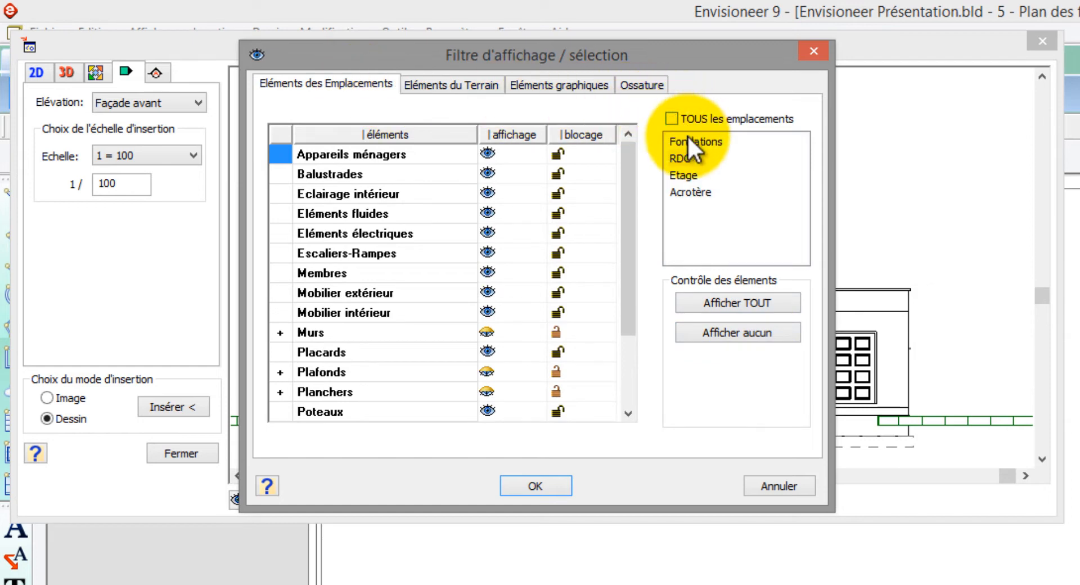
{"action": "left_click", "coordinate": [695, 141]}
{"action": "left_click", "coordinate": [734, 333]}
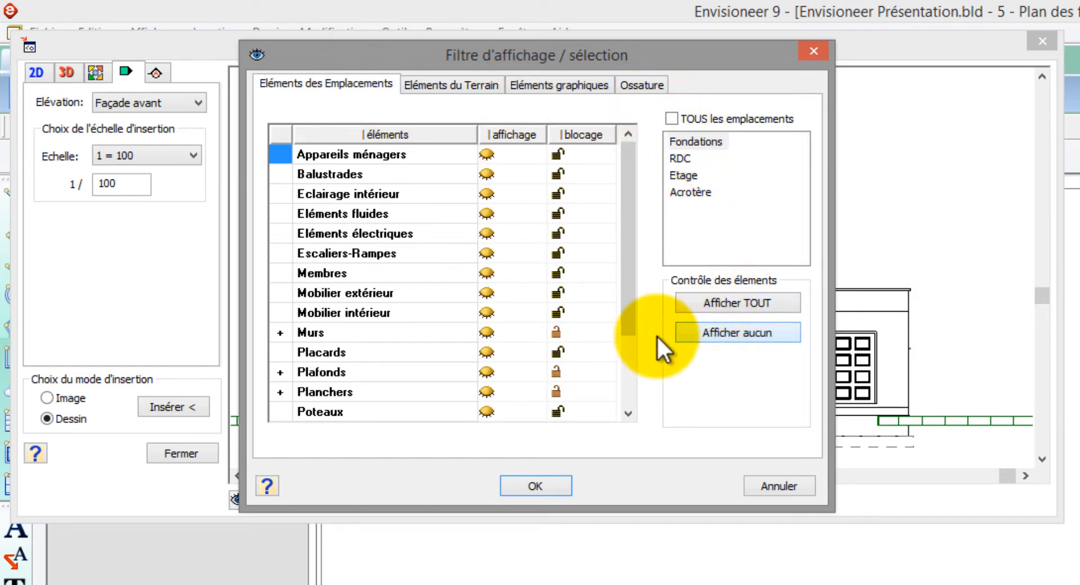
{"action": "left_click", "coordinate": [495, 390]}
{"action": "left_click", "coordinate": [535, 485]}
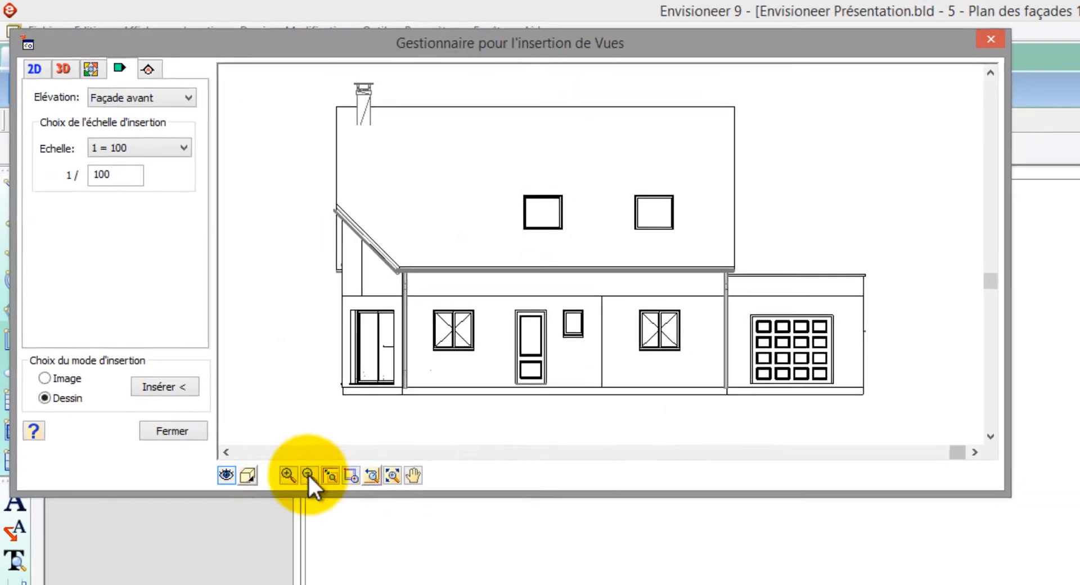
Set the Façade avant preview to the Hachures display mode and insert the elevation below the page title
{"action": "left_click", "coordinate": [261, 500]}
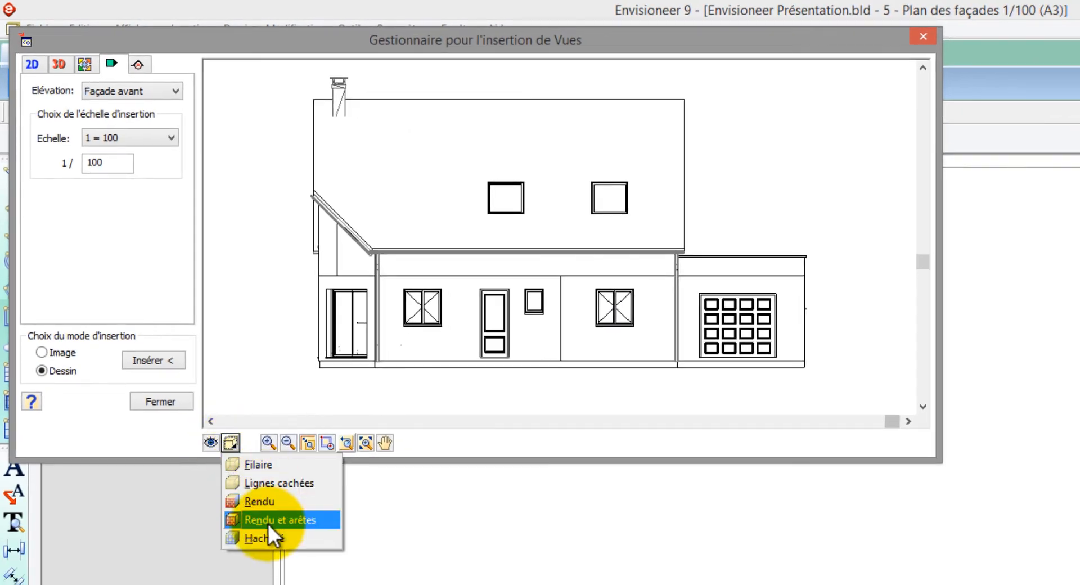
{"action": "left_click", "coordinate": [267, 525]}
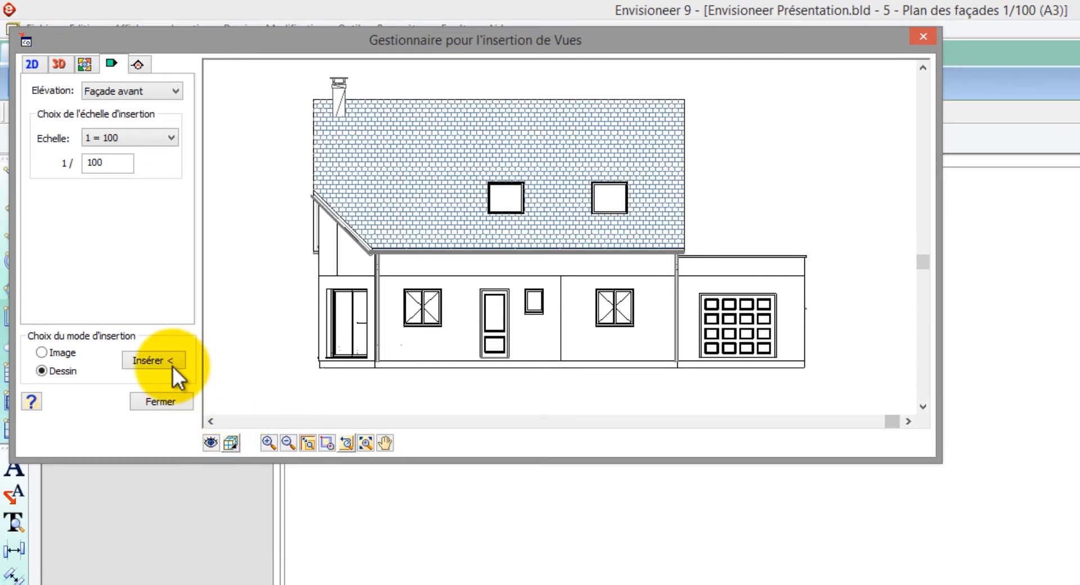
{"action": "left_click", "coordinate": [173, 367]}
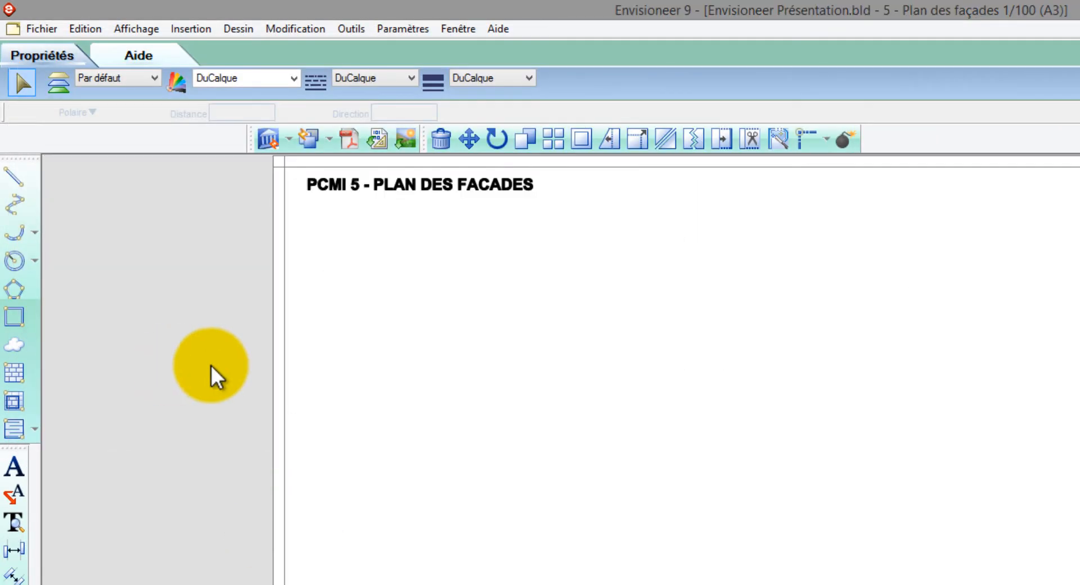
{"action": "left_click", "coordinate": [517, 342]}
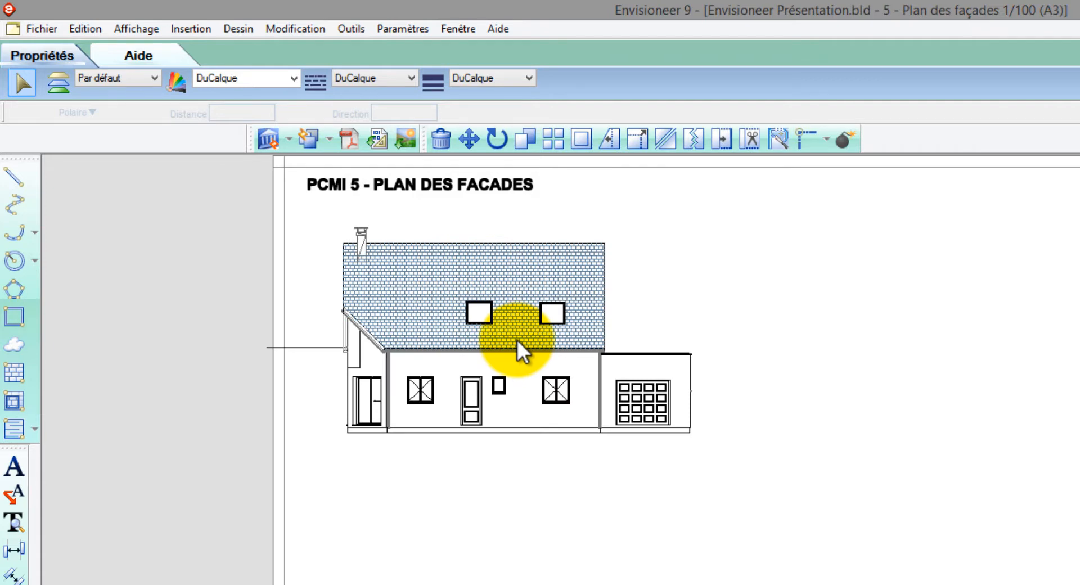
Repeat the view insertion command and choose the Façade droite elevation for the new view
{"action": "right_click", "coordinate": [518, 341]}
{"action": "left_click", "coordinate": [566, 353]}
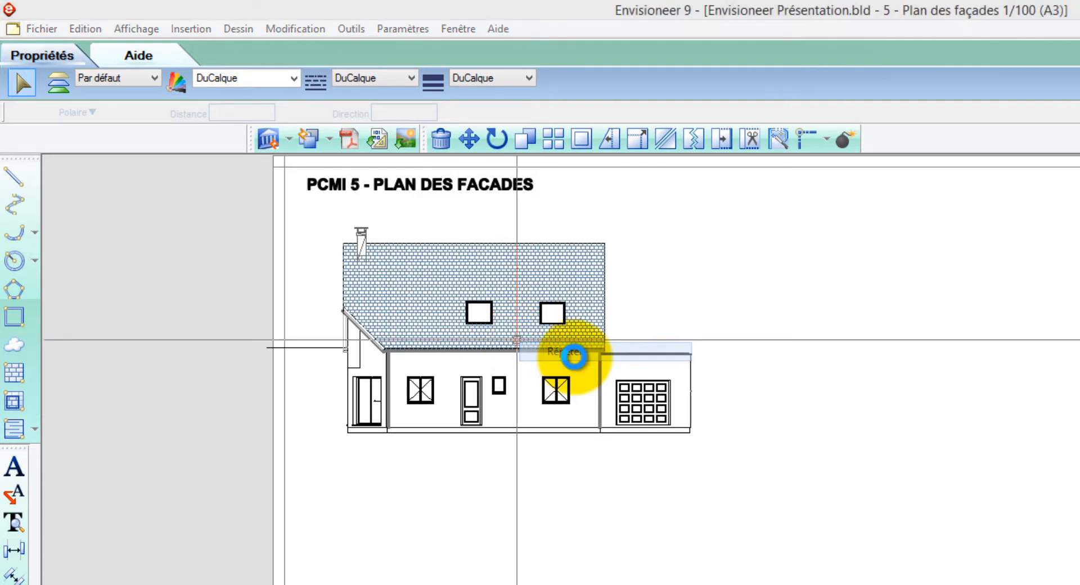
{"action": "left_click", "coordinate": [111, 65]}
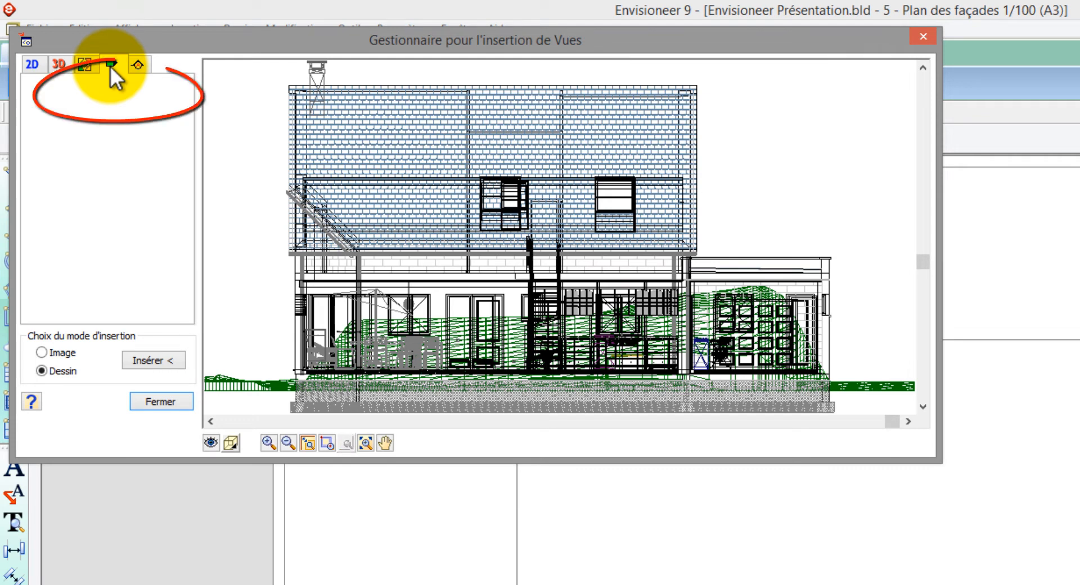
{"action": "left_click", "coordinate": [128, 90]}
{"action": "left_click", "coordinate": [132, 121]}
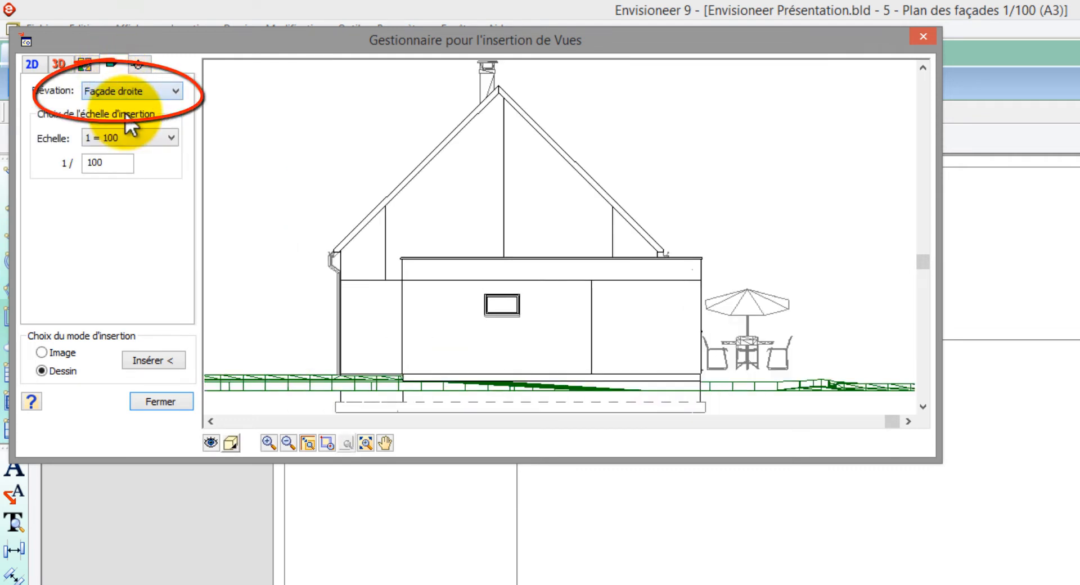
Hide all terrain elements and all elements of the Fondations location in the Façade droite display filter
{"action": "left_click", "coordinate": [211, 443]}
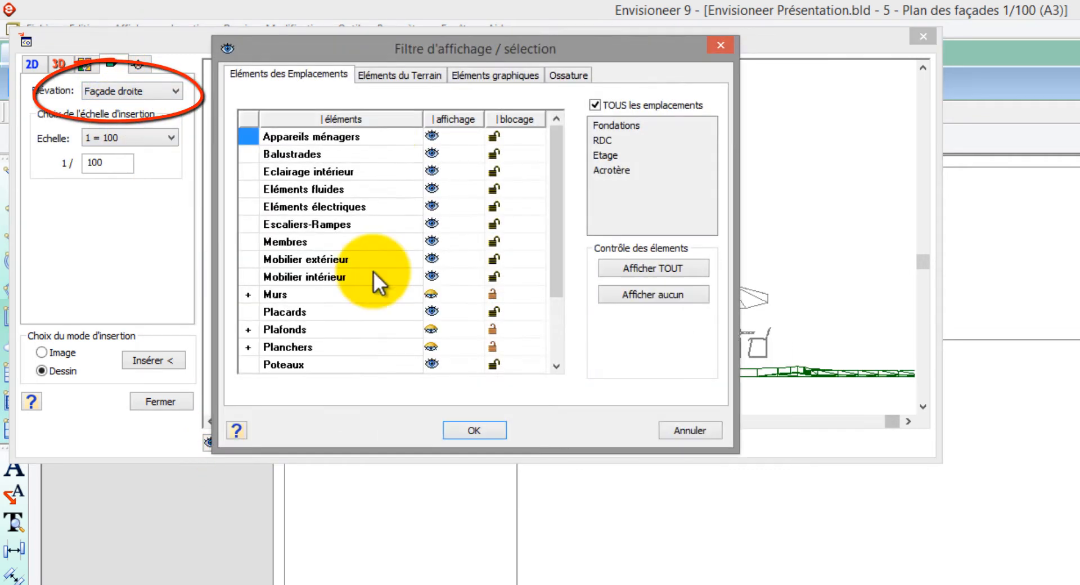
{"action": "left_click", "coordinate": [397, 74]}
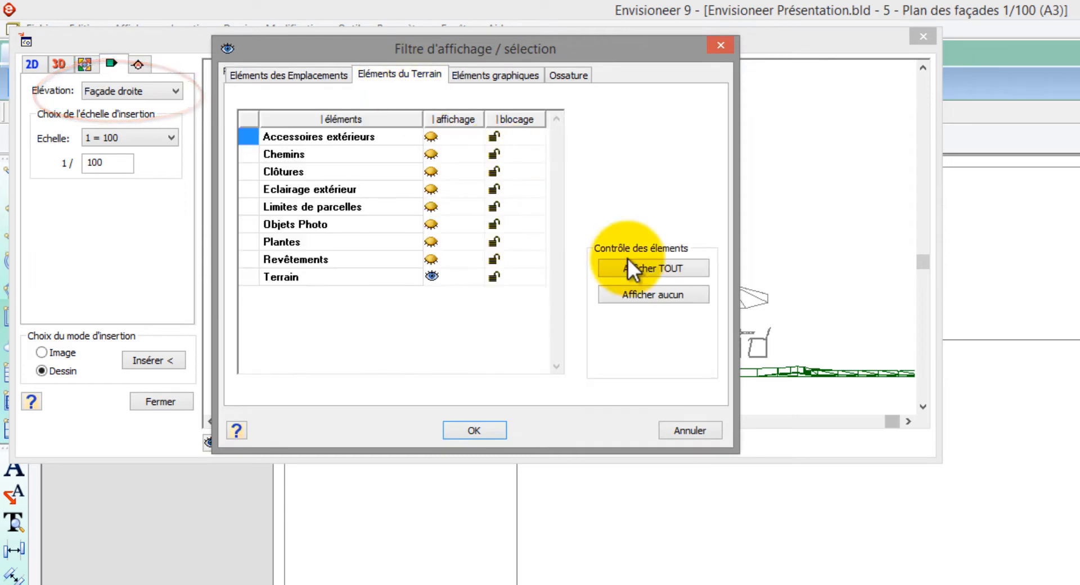
{"action": "left_click", "coordinate": [315, 77]}
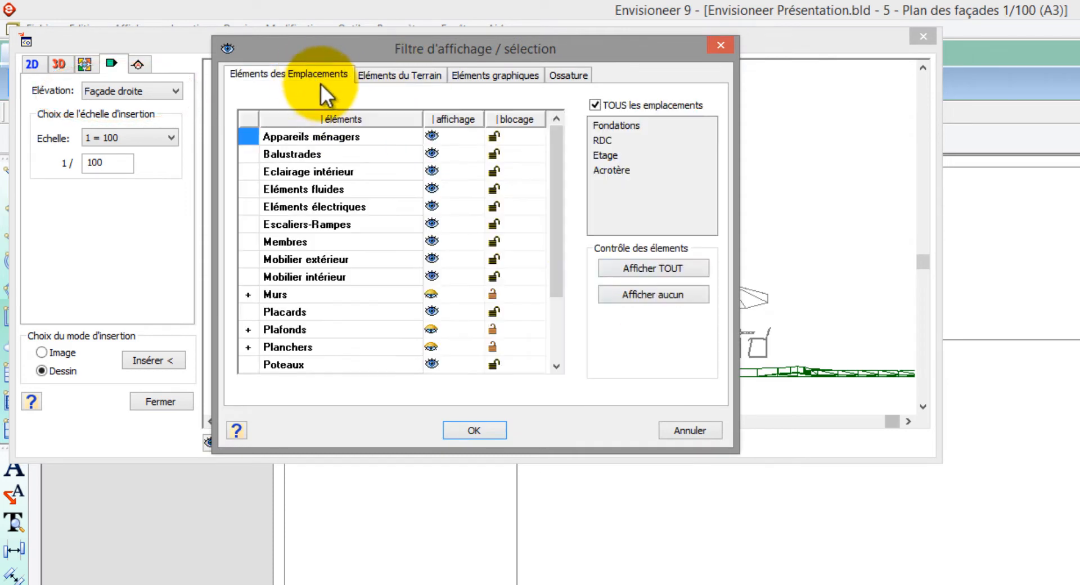
{"action": "left_click", "coordinate": [606, 105]}
{"action": "left_click", "coordinate": [653, 294]}
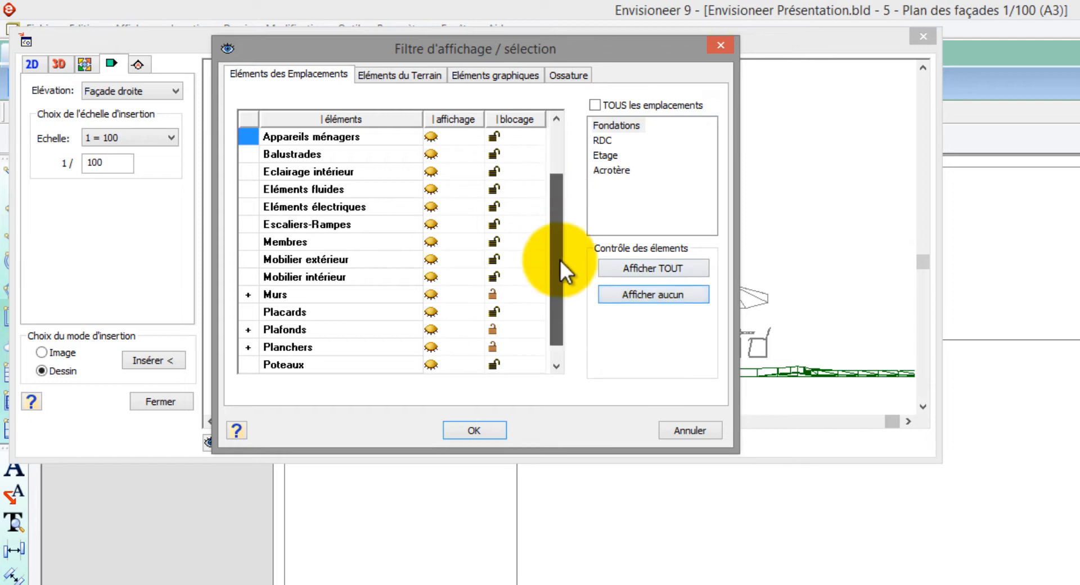
{"action": "scroll", "coordinate": [561, 262], "scroll_direction": "down", "scroll_amount": 2}
{"action": "left_click", "coordinate": [499, 431]}
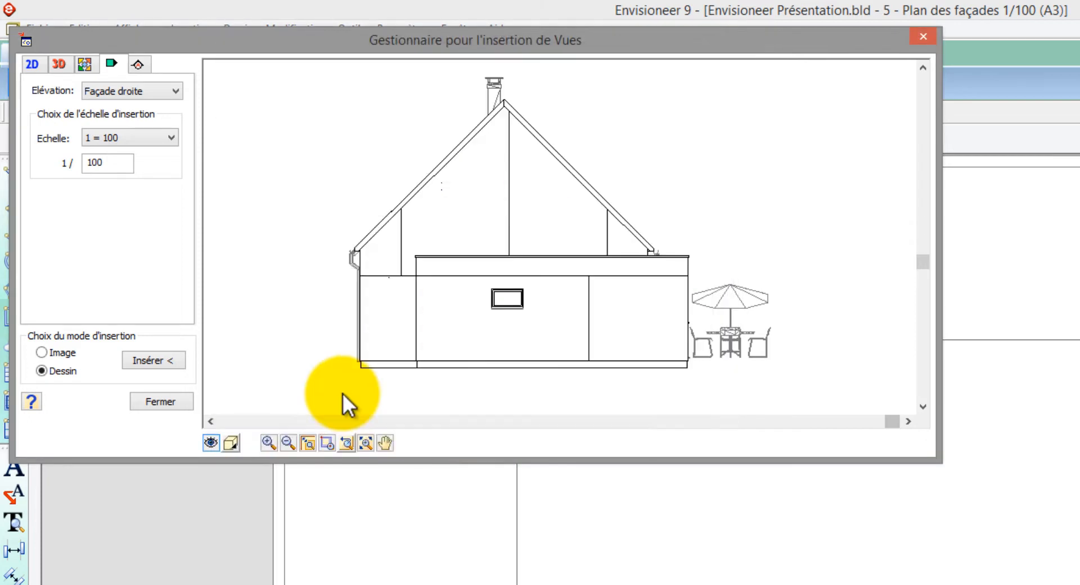
Hide the Mobilier extérieur elements at all locations in the Façade droite display filter
{"action": "left_click", "coordinate": [216, 439]}
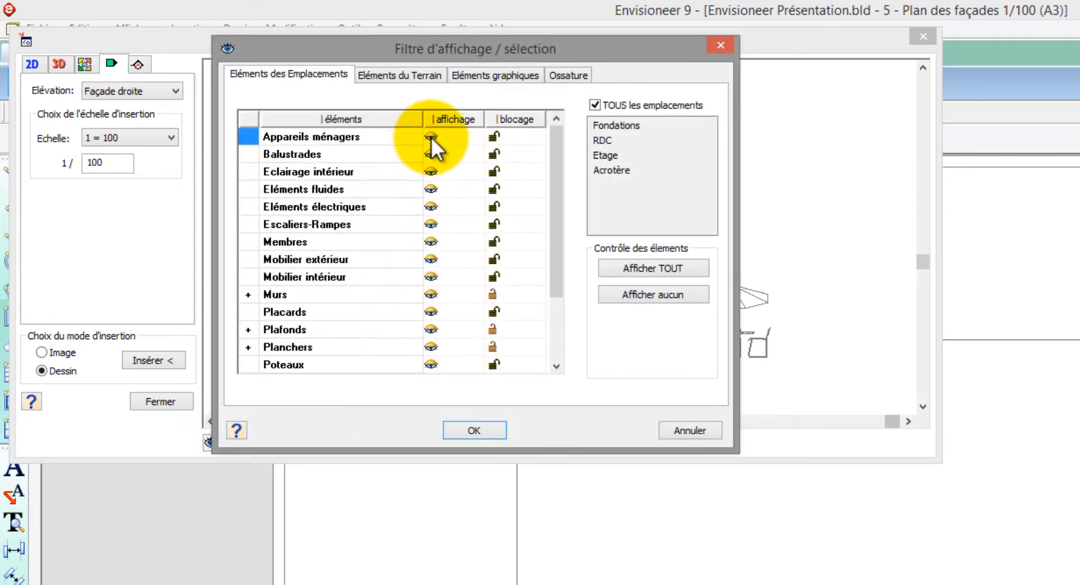
{"action": "left_click", "coordinate": [434, 258]}
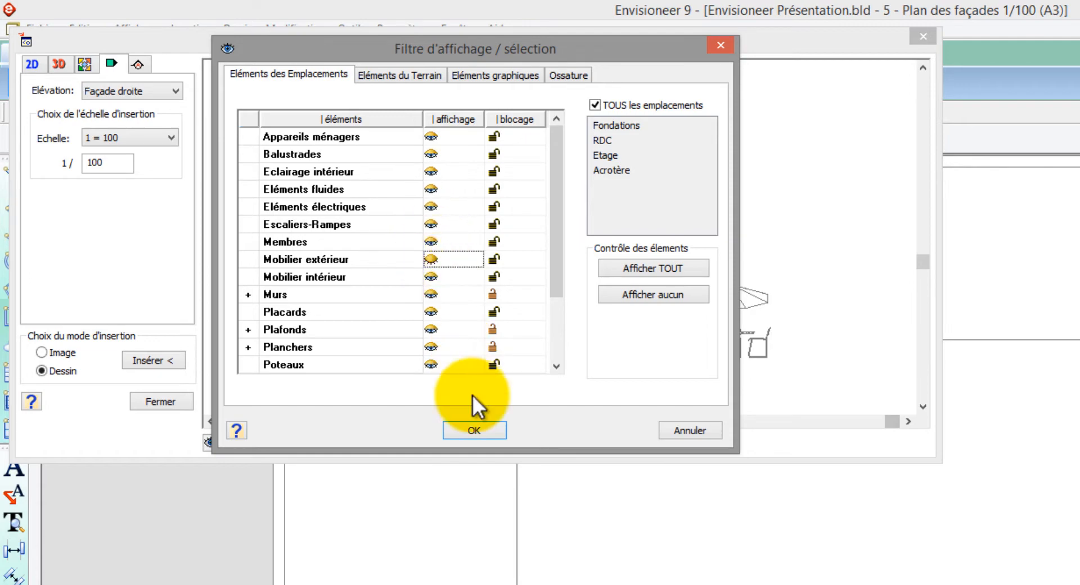
{"action": "left_click", "coordinate": [474, 430]}
Set the Façade droite preview to the Hachures display mode and insert it beside the front elevation
{"action": "left_click", "coordinate": [243, 445]}
{"action": "left_click", "coordinate": [286, 535]}
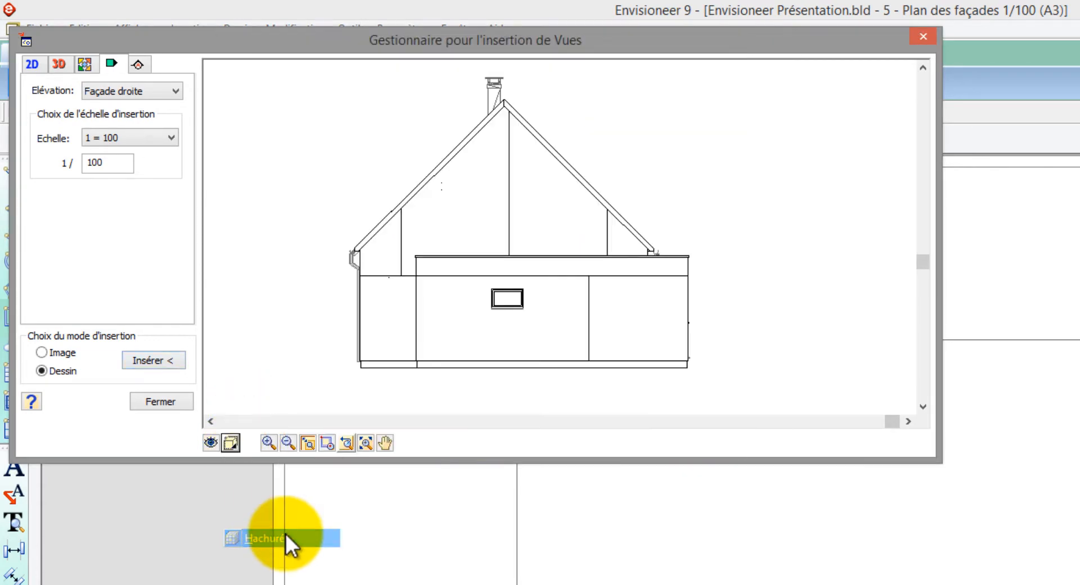
{"action": "left_click", "coordinate": [151, 358]}
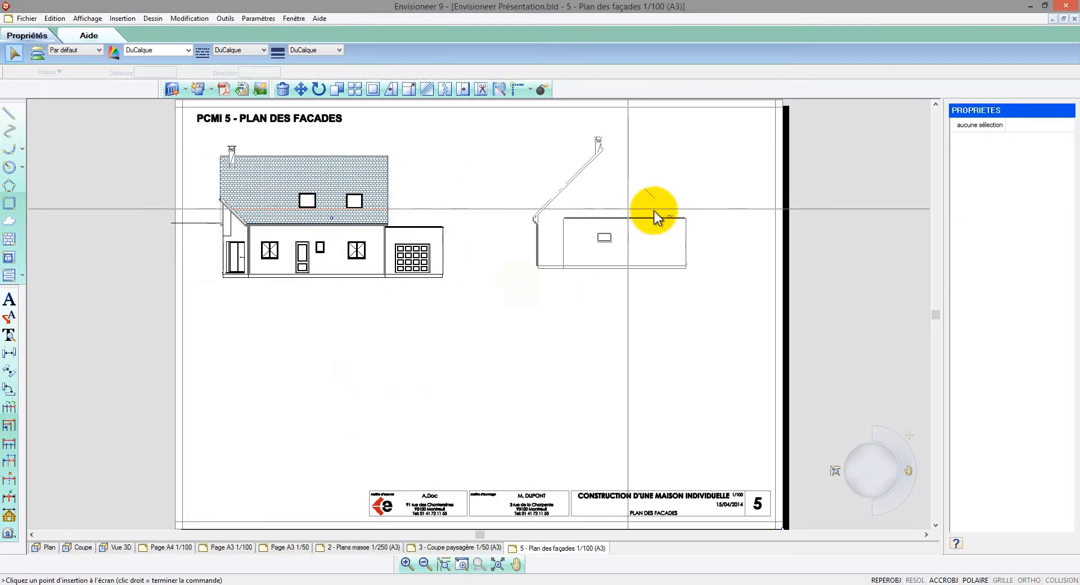
{"action": "left_click", "coordinate": [655, 215]}
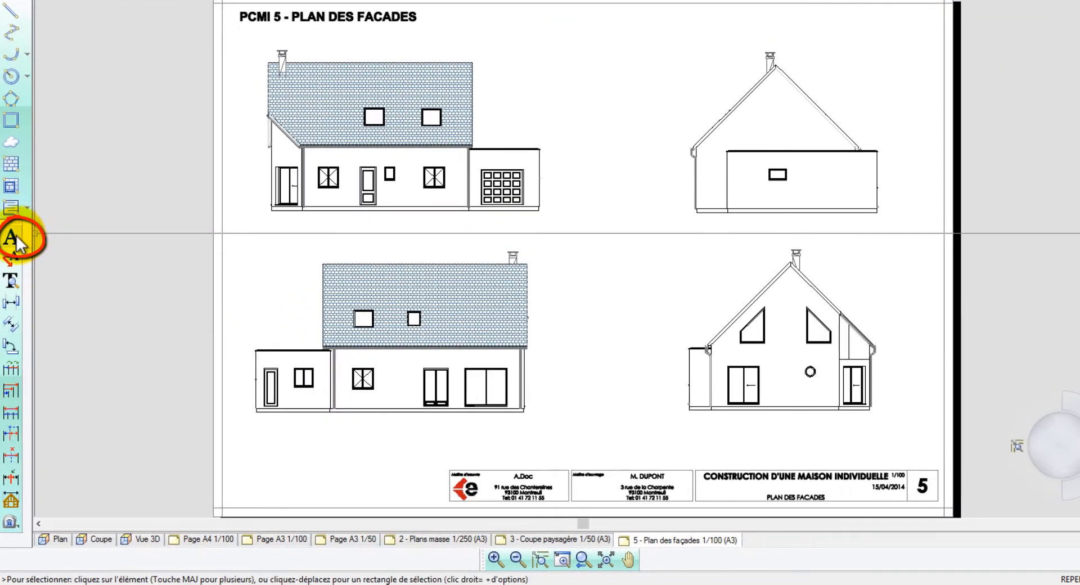
Place the text "FACADE NORD" beneath the Façade droite elevation on the page
{"action": "left_click", "coordinate": [19, 241]}
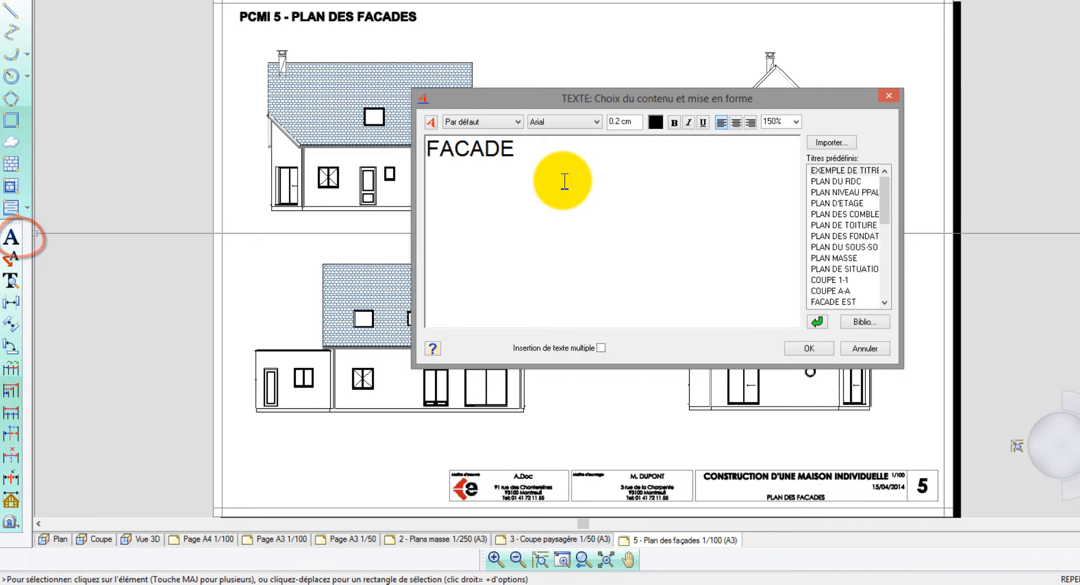
{"action": "type", "text": "NORD"}
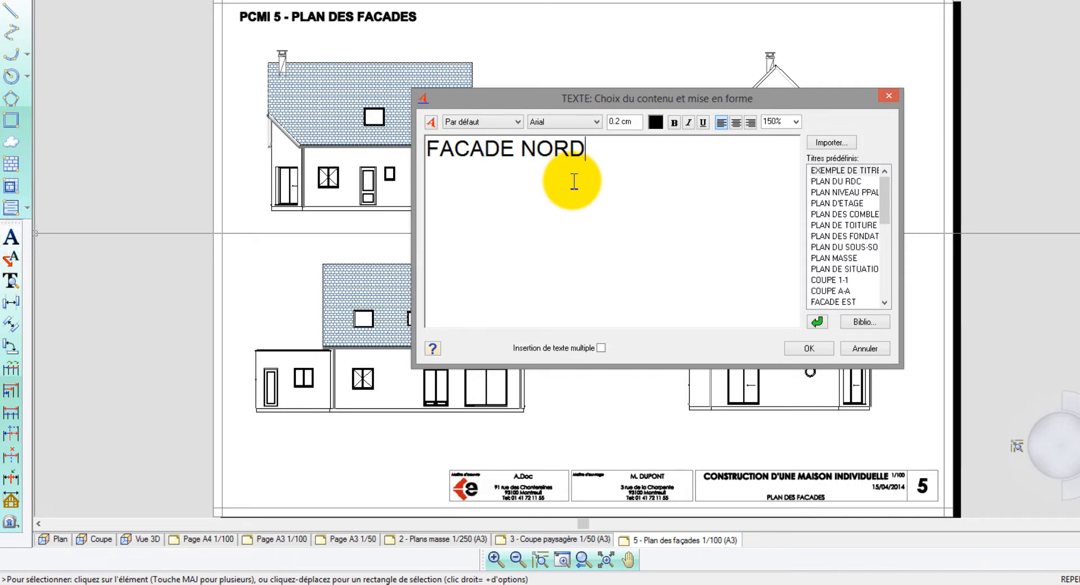
{"action": "left_click", "coordinate": [808, 348]}
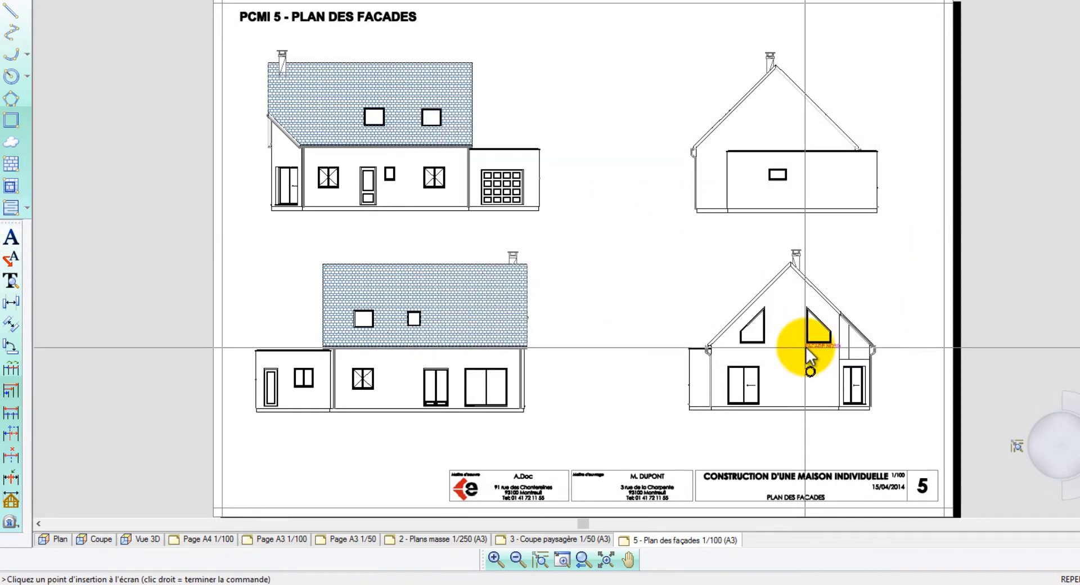
{"action": "left_click", "coordinate": [774, 229]}
Set the FACADE NORD label's text height to 0.4 and centre the label beneath its elevation
{"action": "left_click", "coordinate": [777, 229]}
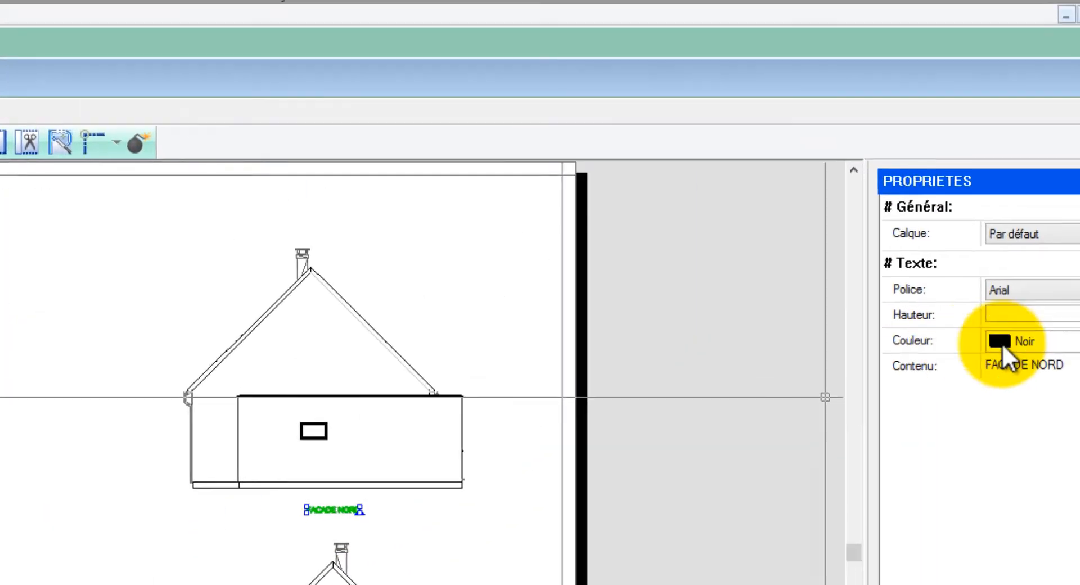
{"action": "left_click_drag", "start_coordinate": [1005, 355], "coordinate": [1078, 360]}
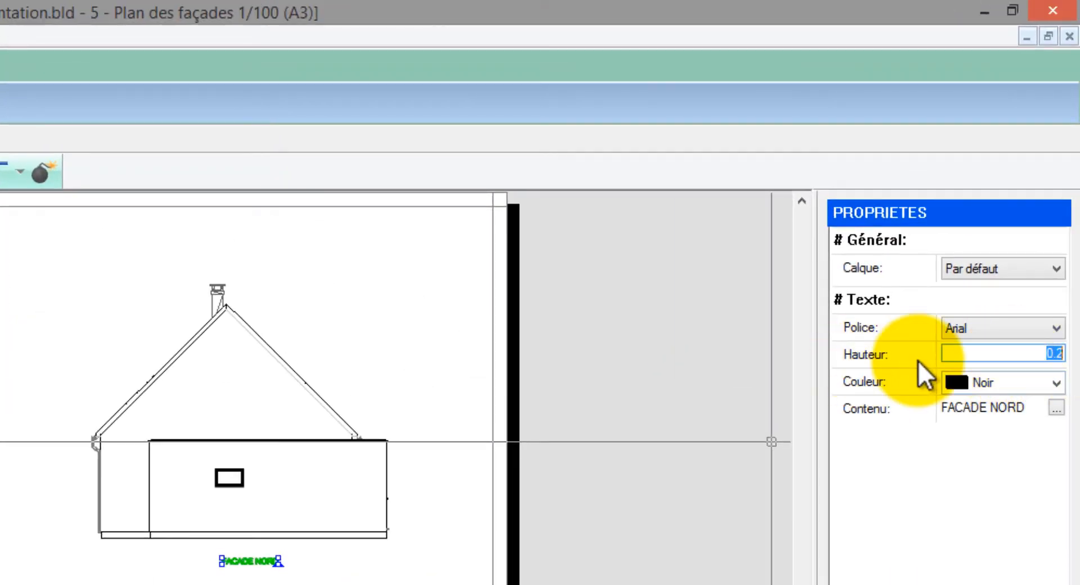
{"action": "type", "text": "0.4"}
{"action": "key", "text": "Return"}
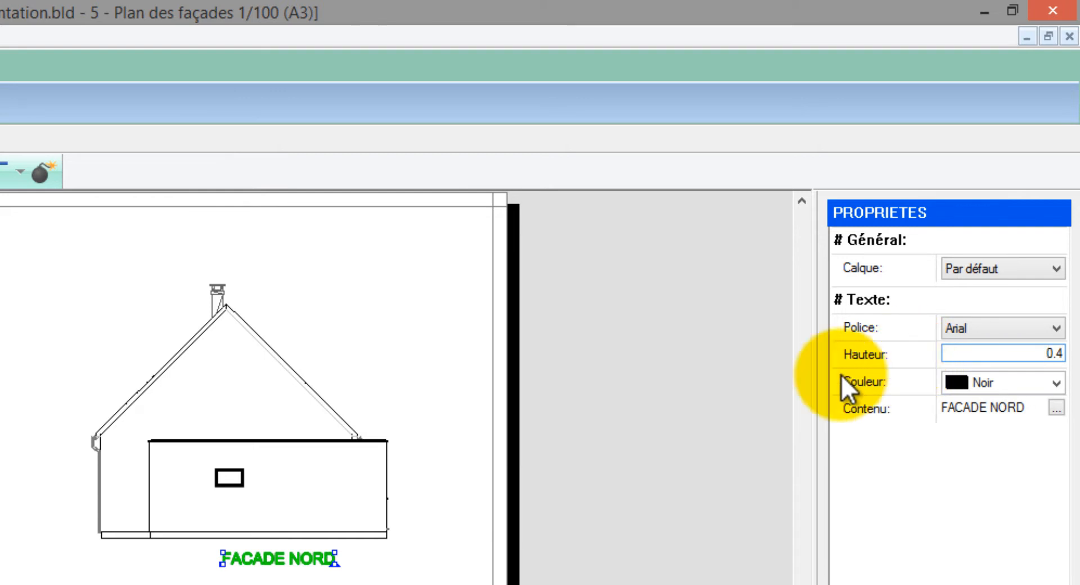
{"action": "left_click_drag", "start_coordinate": [222, 564], "coordinate": [205, 564]}
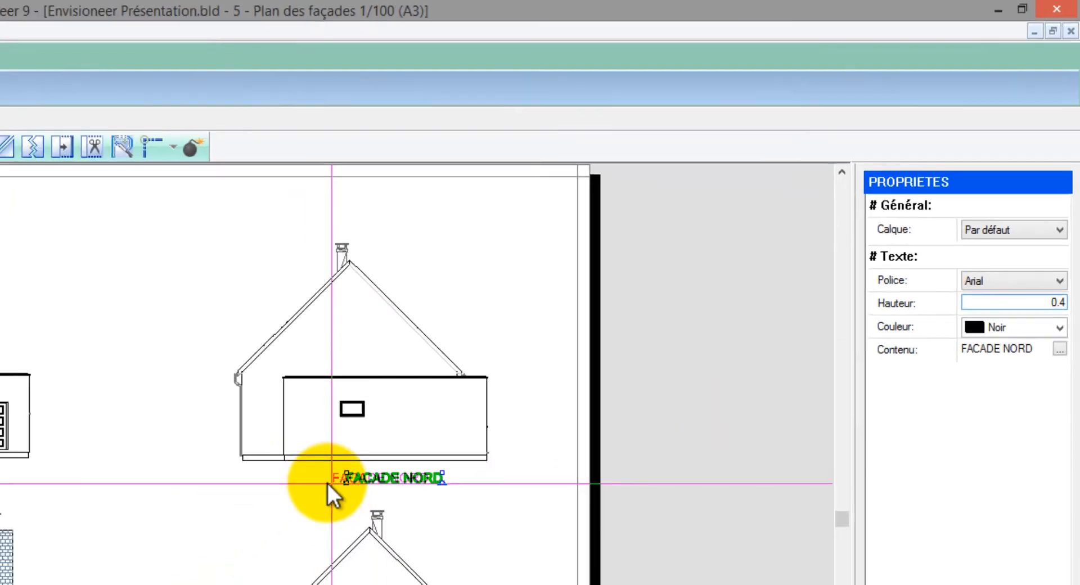
{"action": "left_click_drag", "start_coordinate": [327, 484], "coordinate": [312, 484]}
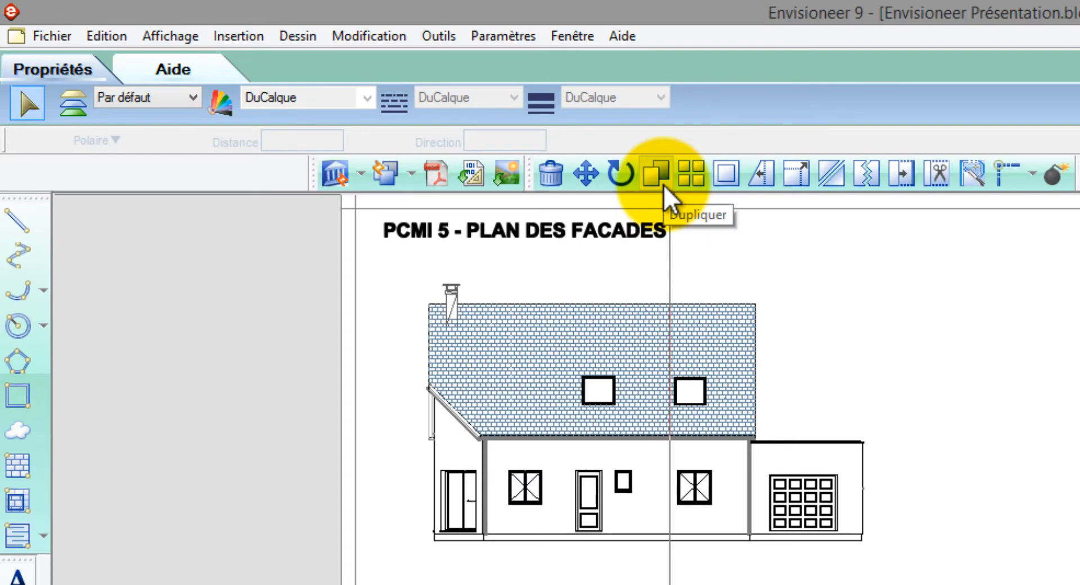
Duplicate the FACADE NORD label beneath the front elevation and duplicate both labels beneath the two lower elevations
{"action": "left_click", "coordinate": [663, 186]}
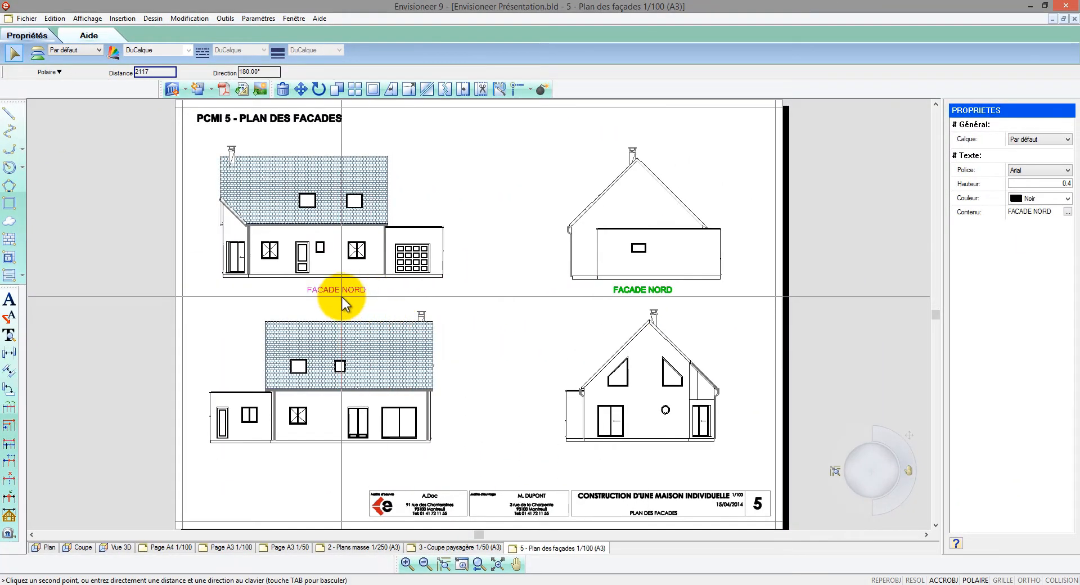
{"action": "left_click", "coordinate": [342, 295]}
{"action": "left_click_drag", "start_coordinate": [645, 304], "coordinate": [338, 289]}
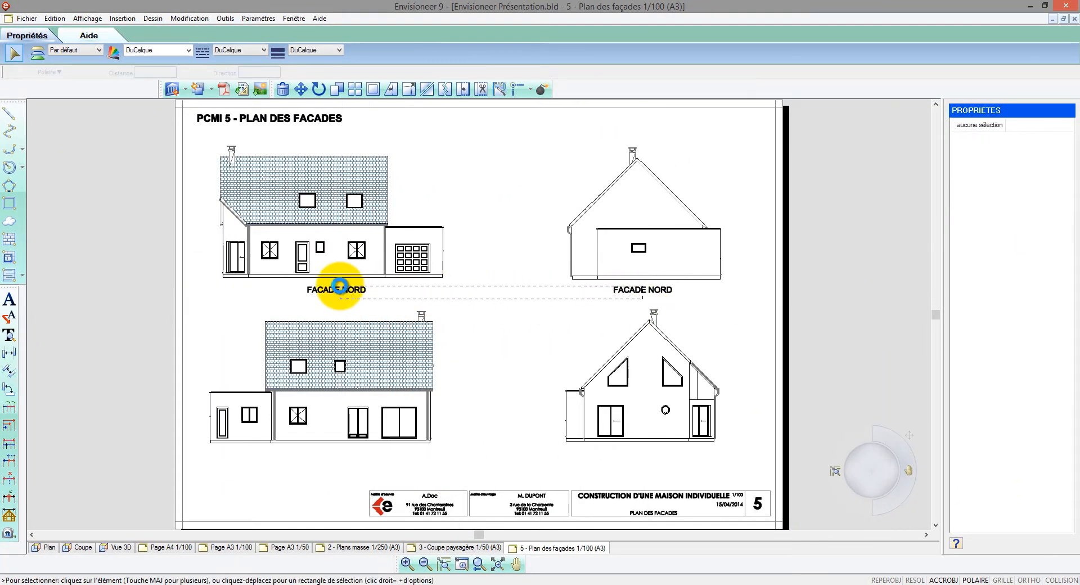
{"action": "left_click", "coordinate": [338, 91]}
{"action": "left_click", "coordinate": [508, 179]}
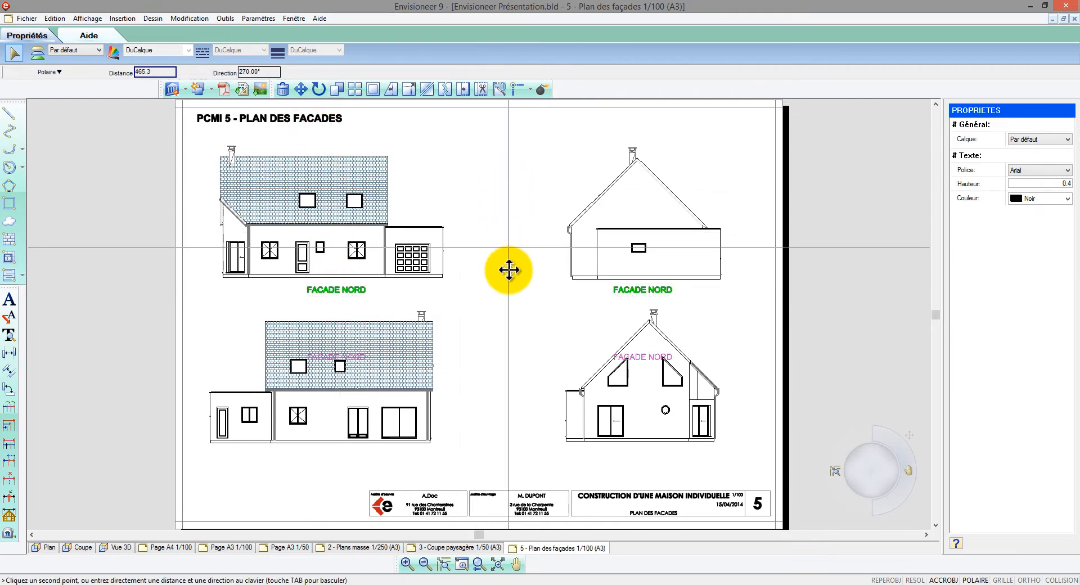
{"action": "left_click", "coordinate": [505, 343]}
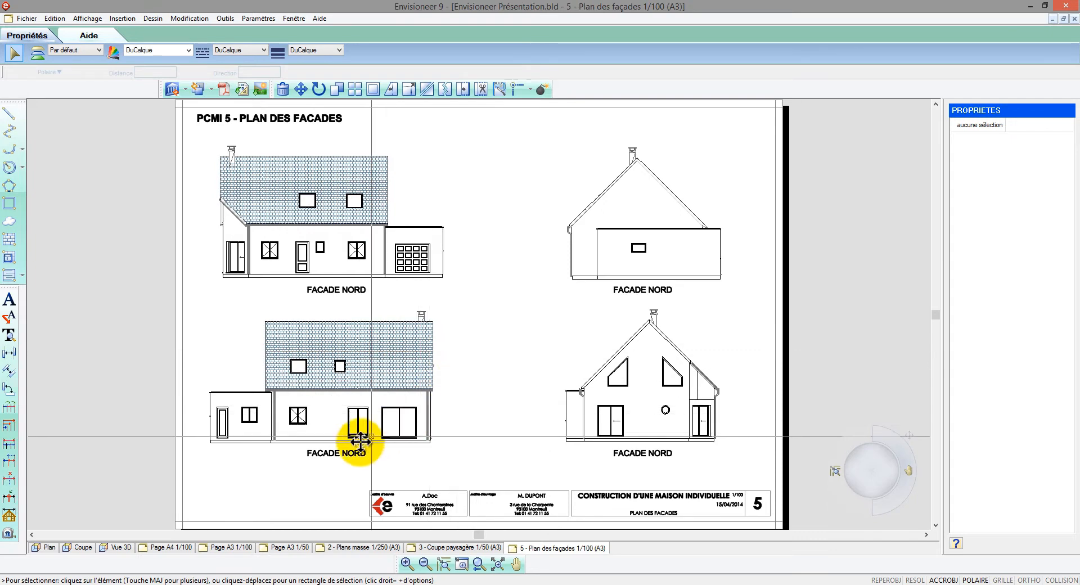
Change the label beneath the lower-left elevation to "FACADE OUEST"
{"action": "double_click", "coordinate": [348, 453]}
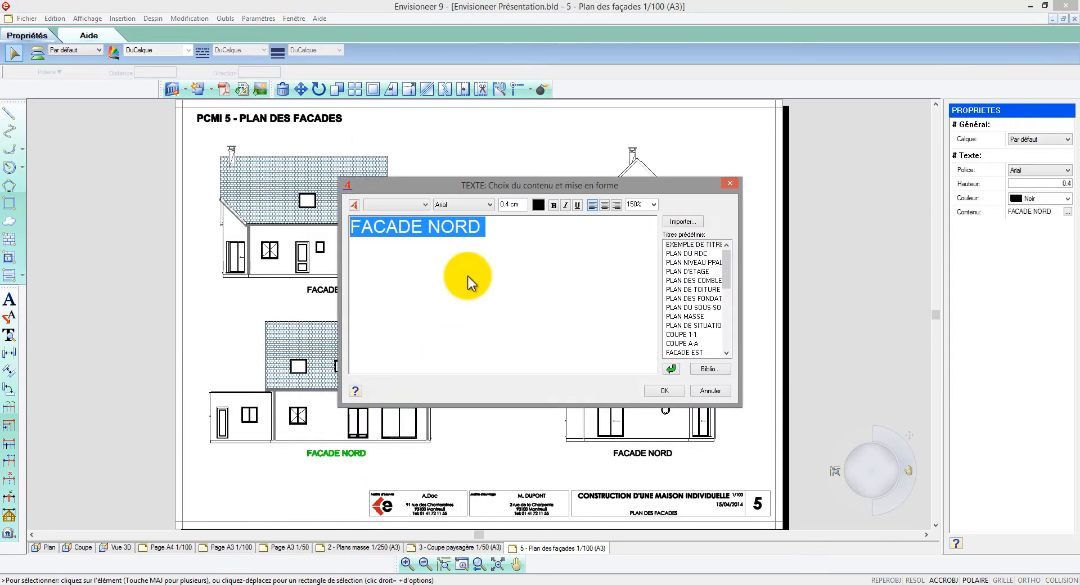
{"action": "left_click_drag", "start_coordinate": [428, 227], "coordinate": [441, 226]}
{"action": "left_click_drag", "start_coordinate": [524, 230], "coordinate": [533, 228]}
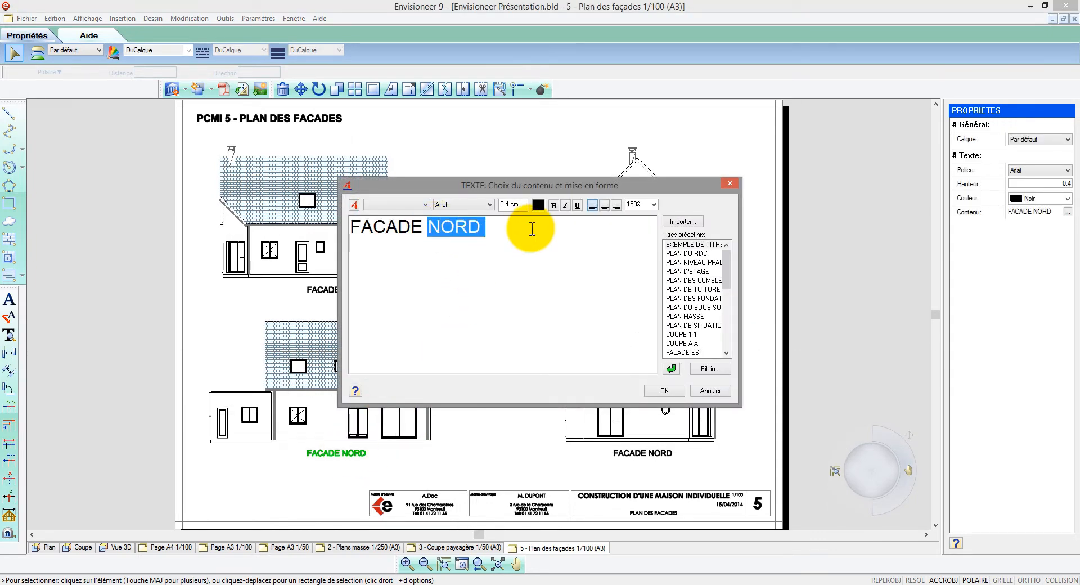
{"action": "type", "text": "OUEST"}
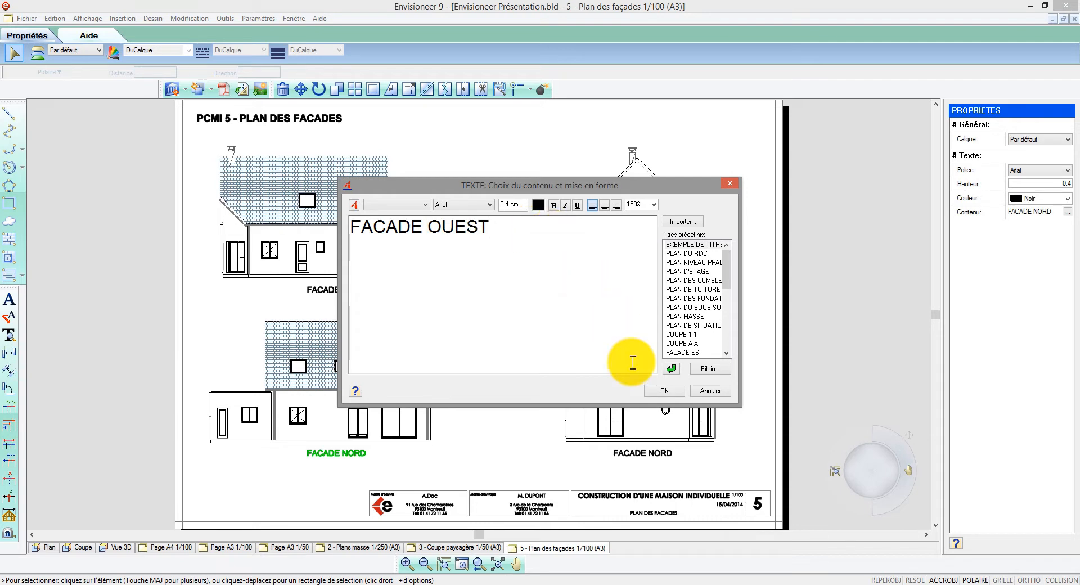
{"action": "left_click", "coordinate": [664, 391]}
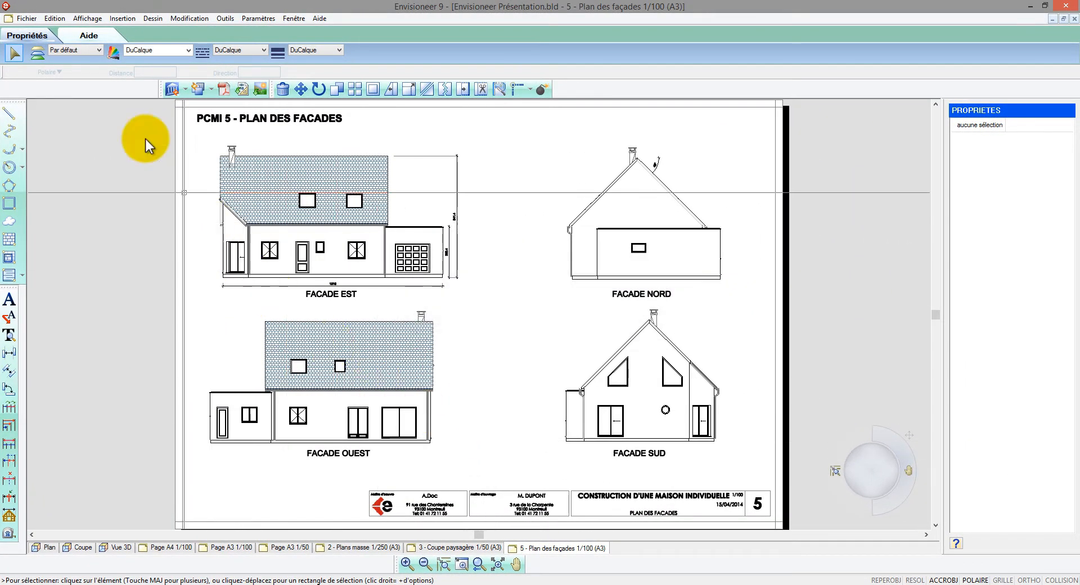
Activate the page view "7 - Volet paysager (A3)" in the views manager
{"action": "left_click", "coordinate": [87, 18]}
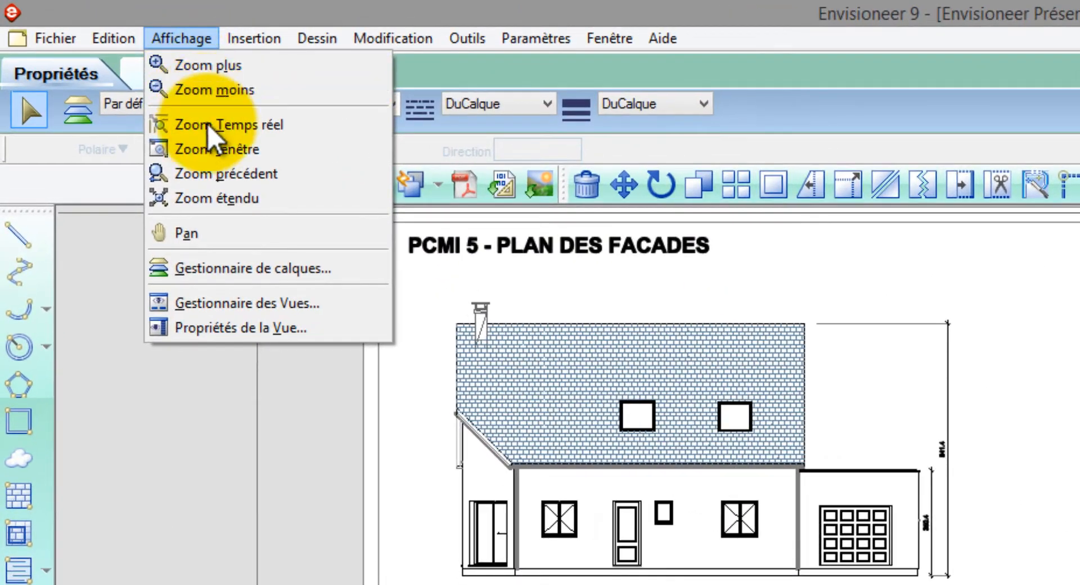
{"action": "left_click", "coordinate": [242, 304]}
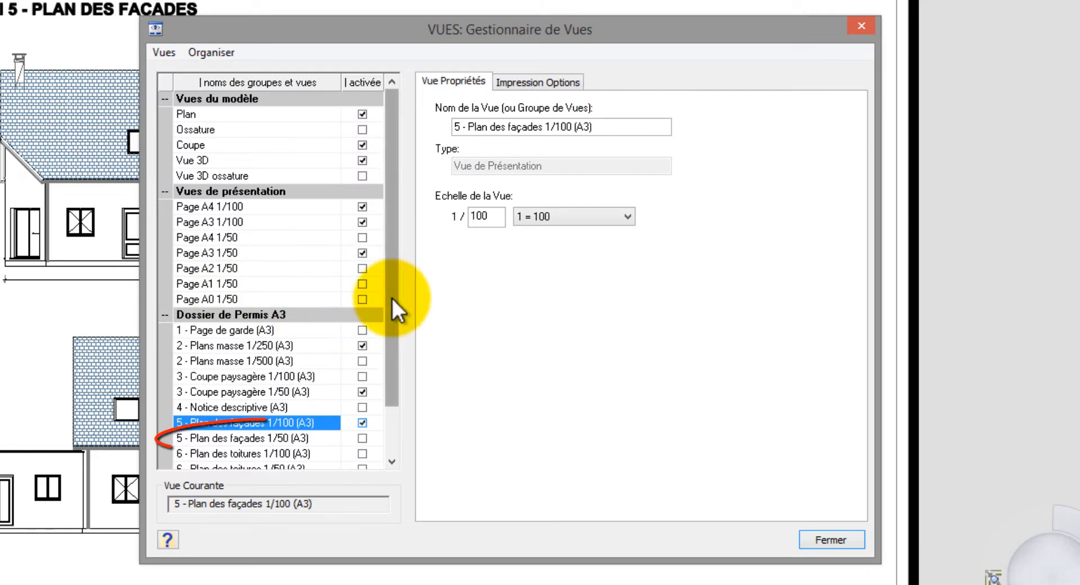
{"action": "scroll", "coordinate": [396, 400], "scroll_direction": "down", "scroll_amount": 1}
{"action": "left_click", "coordinate": [362, 439]}
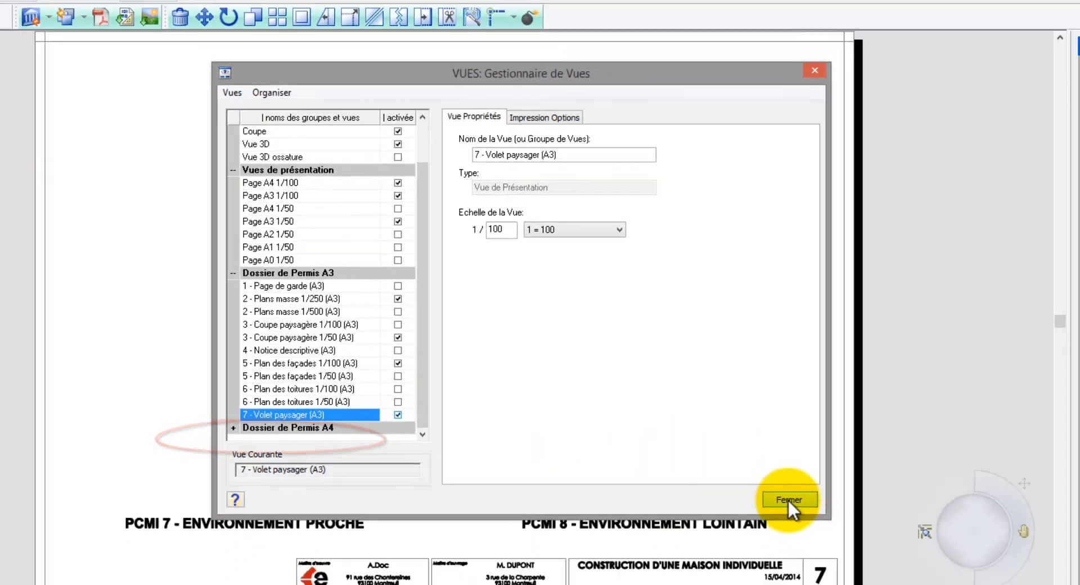
{"action": "left_click", "coordinate": [829, 542]}
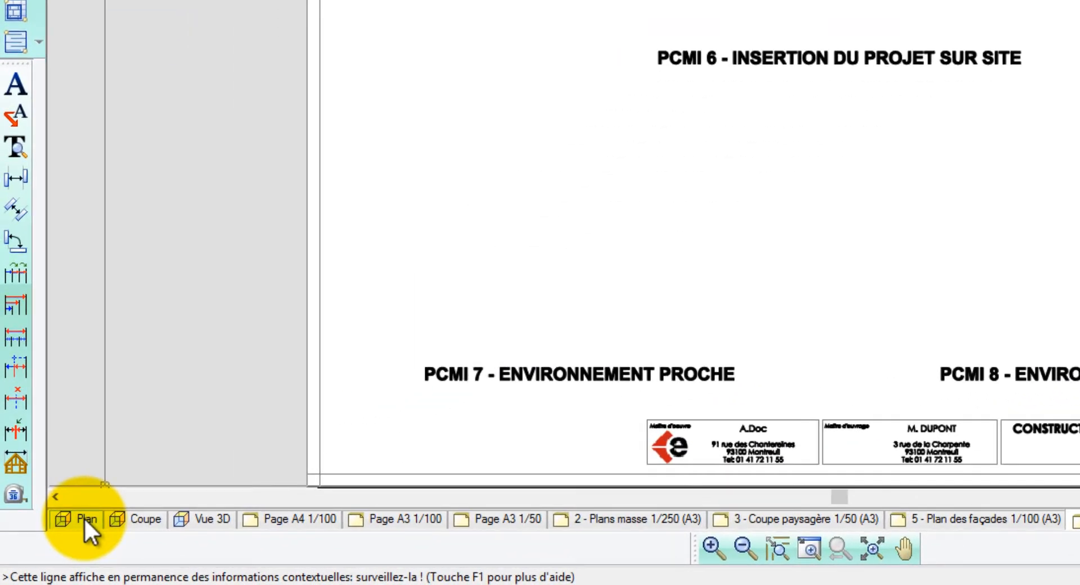
Place a new camera in the Plan view facing the front façade and frame the whole house in its 3D view
{"action": "left_click", "coordinate": [84, 518]}
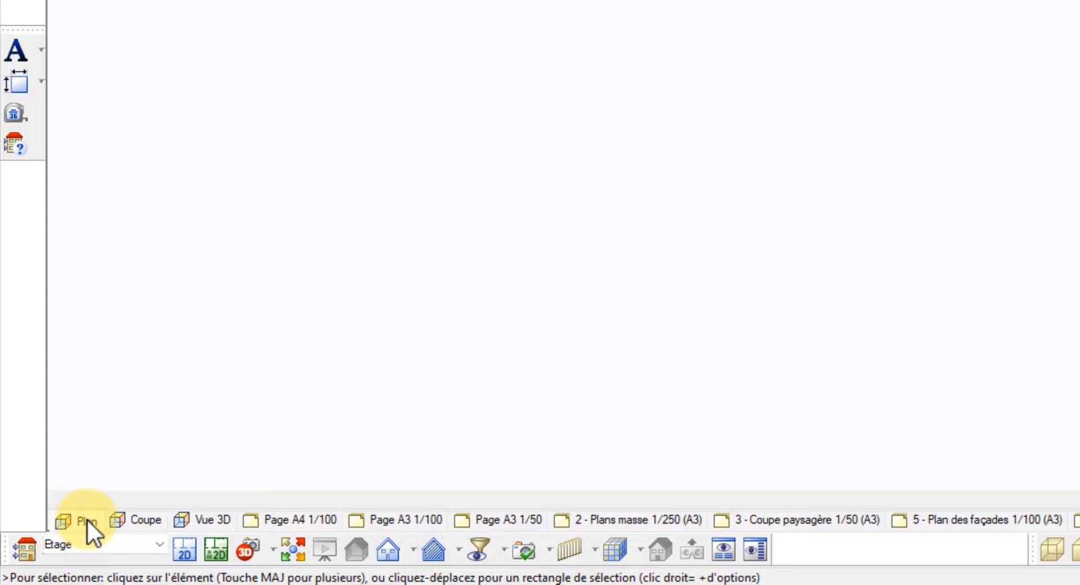
{"action": "left_click", "coordinate": [273, 549]}
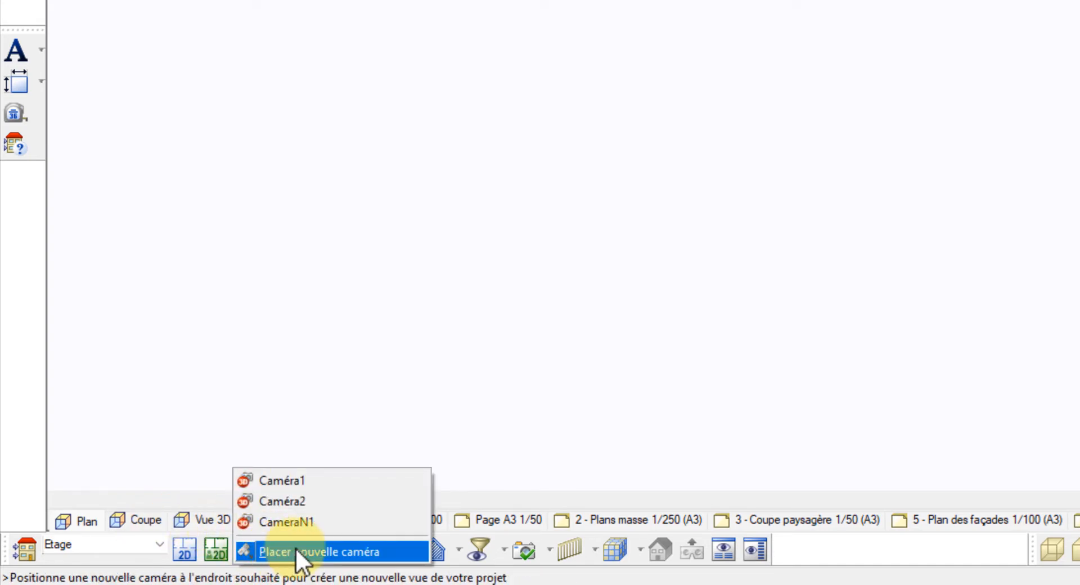
{"action": "left_click", "coordinate": [295, 552]}
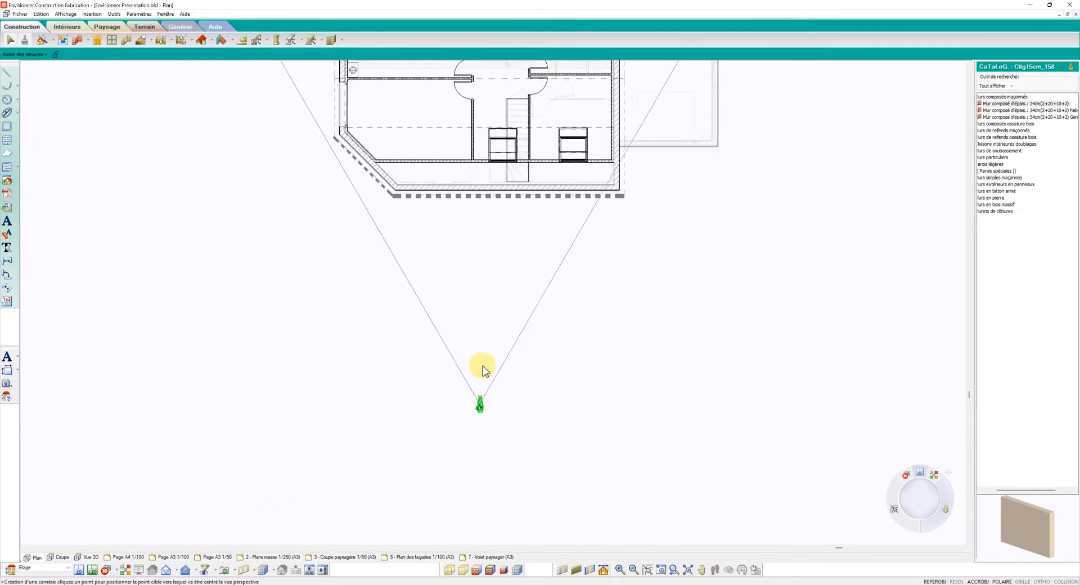
{"action": "left_click", "coordinate": [478, 181]}
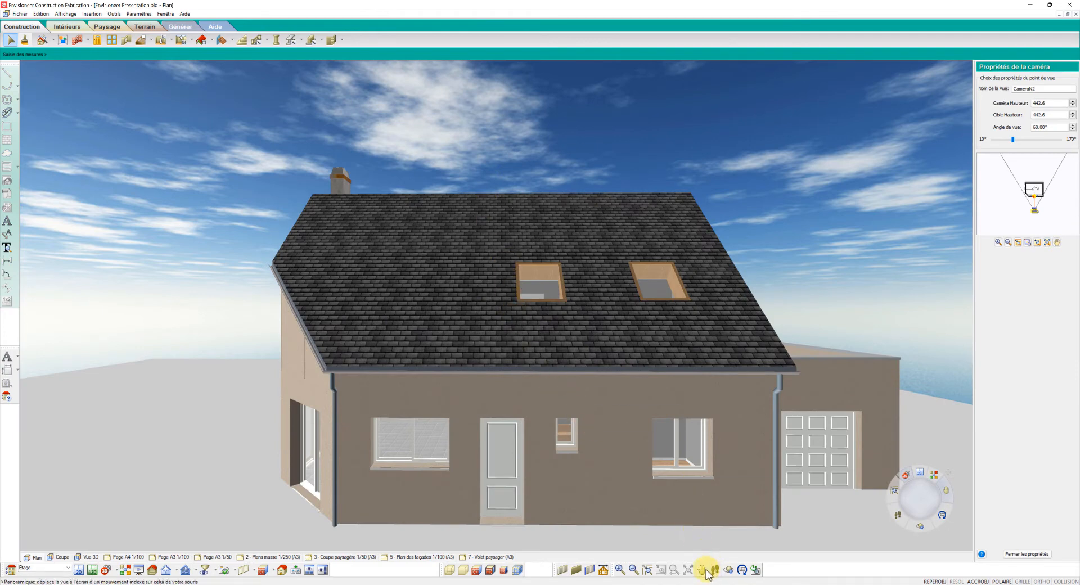
{"action": "left_click_drag", "start_coordinate": [608, 484], "coordinate": [598, 415]}
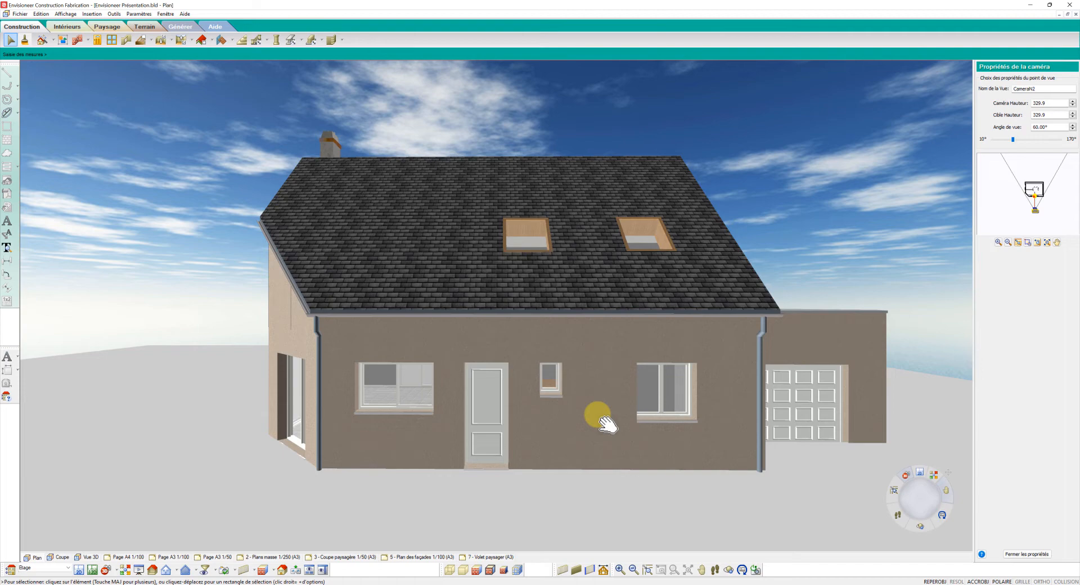
{"action": "mouse_move", "coordinate": [598, 415]}
{"action": "left_mouse_down"}
{"action": "mouse_move", "coordinate": [586, 429]}
{"action": "mouse_move", "coordinate": [588, 405]}
{"action": "left_mouse_up"}
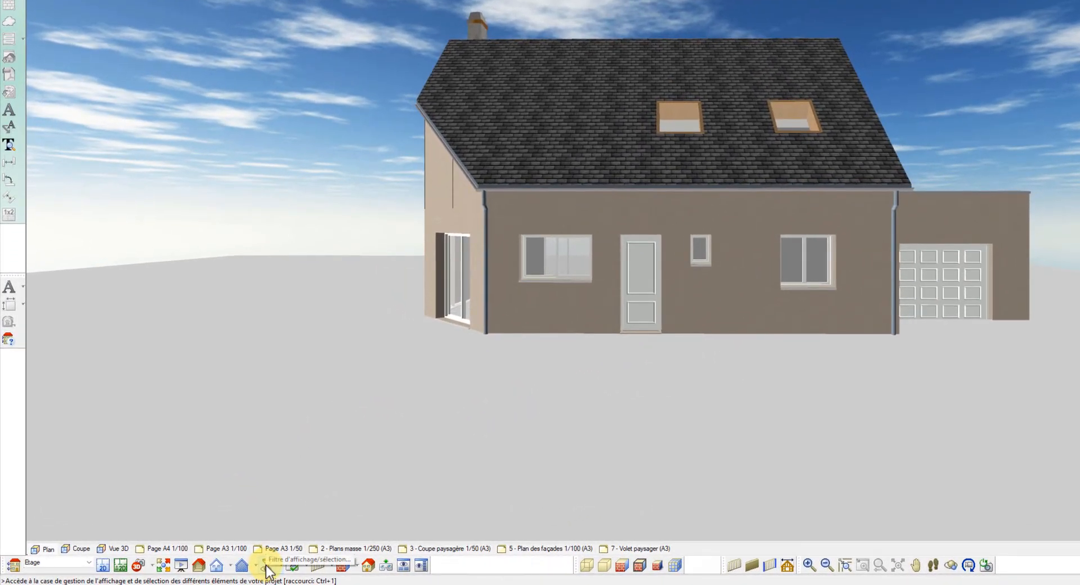
Hide all elements of the Fondations location and the Terrain with the display filter
{"action": "left_click", "coordinate": [266, 568]}
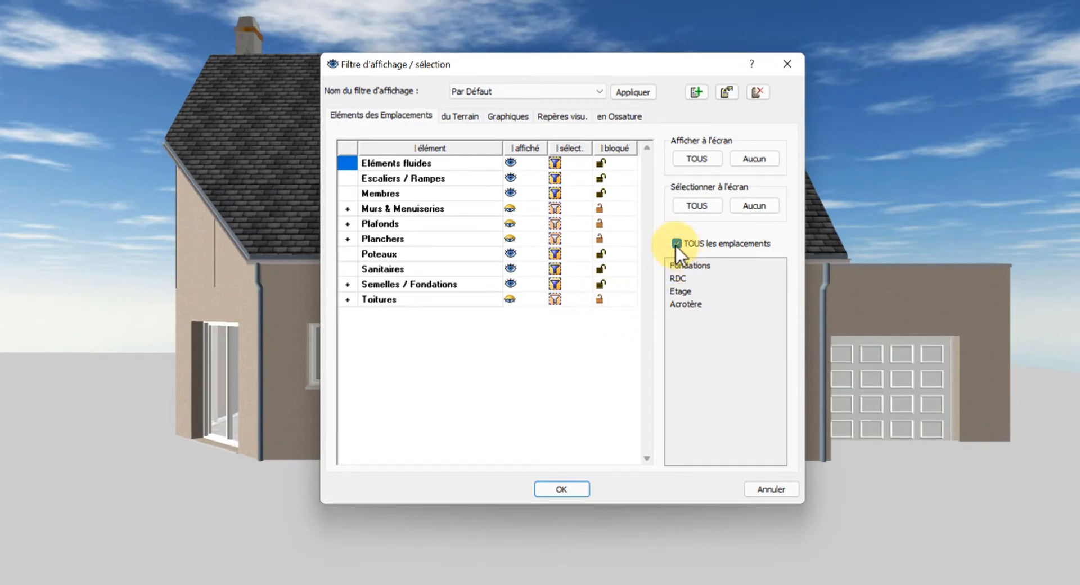
{"action": "left_click", "coordinate": [676, 244]}
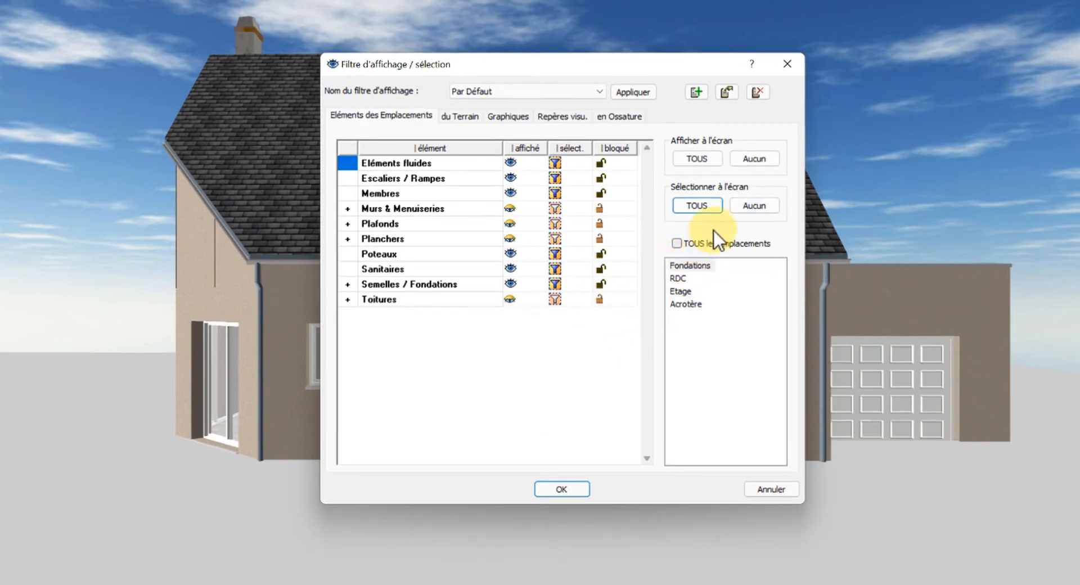
{"action": "left_click", "coordinate": [752, 156]}
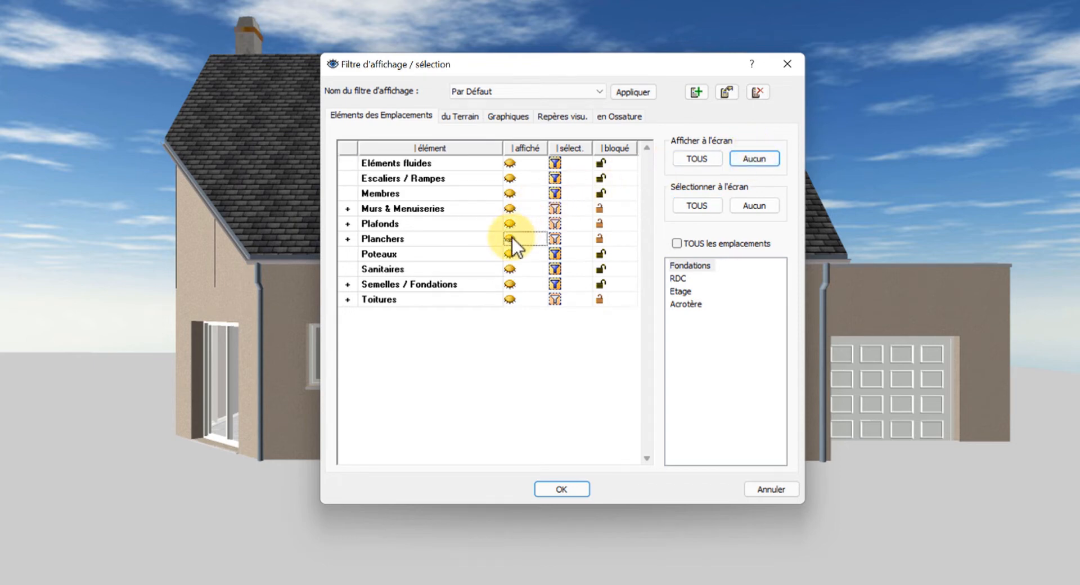
{"action": "left_click", "coordinate": [478, 117]}
{"action": "left_click", "coordinate": [512, 165]}
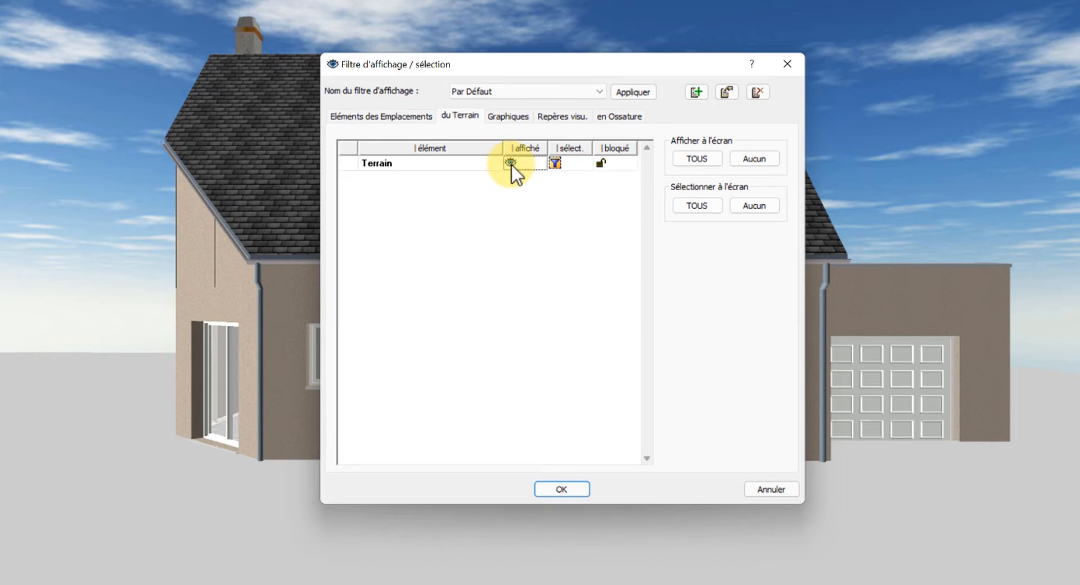
{"action": "left_click", "coordinate": [561, 489]}
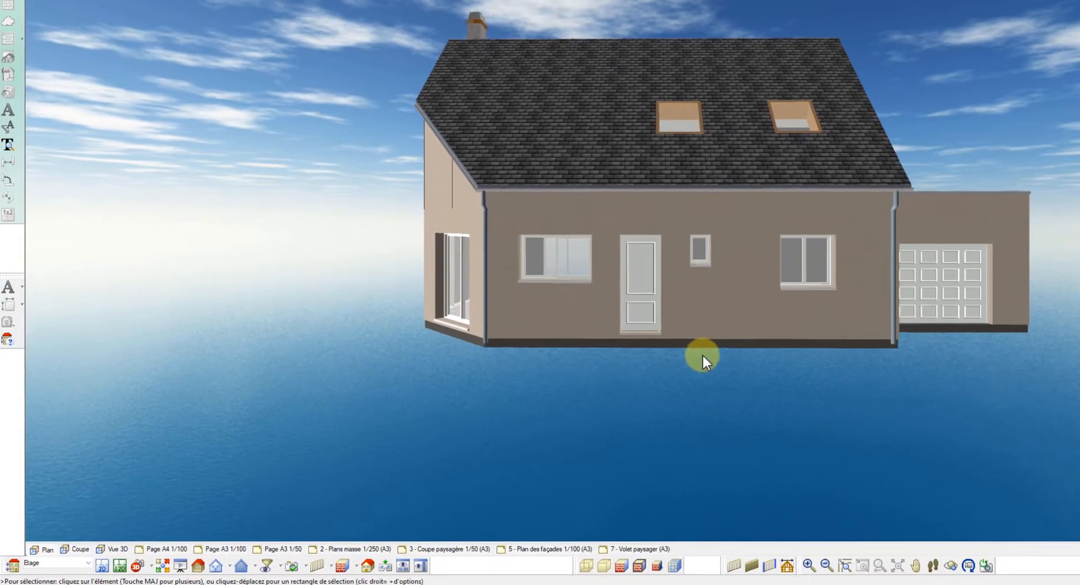
Set the scene background to the single image "Photo exemple de site" from the arrière-plans group
{"action": "right_click", "coordinate": [704, 355]}
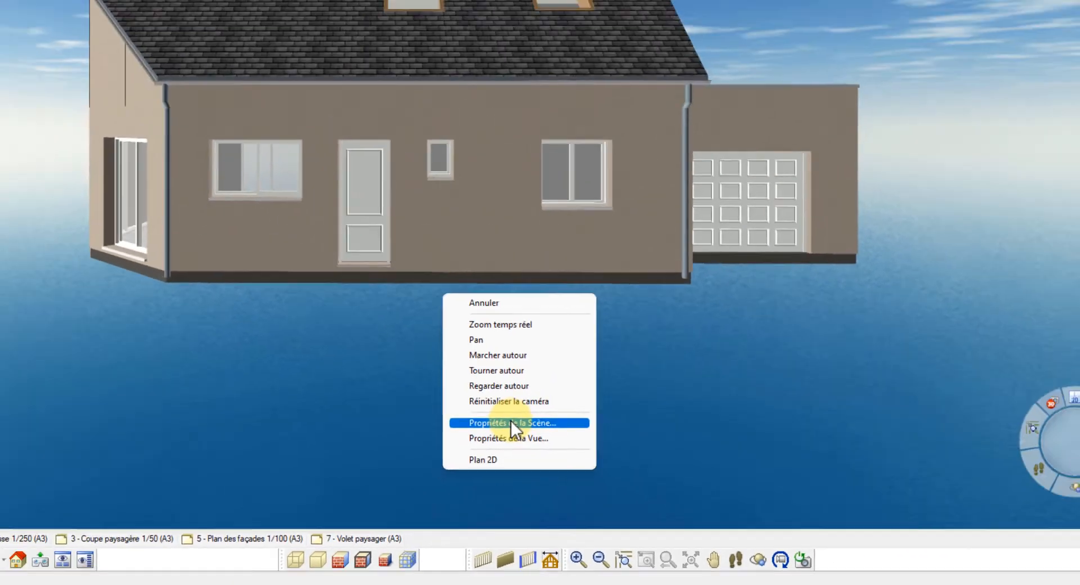
{"action": "left_click", "coordinate": [492, 353]}
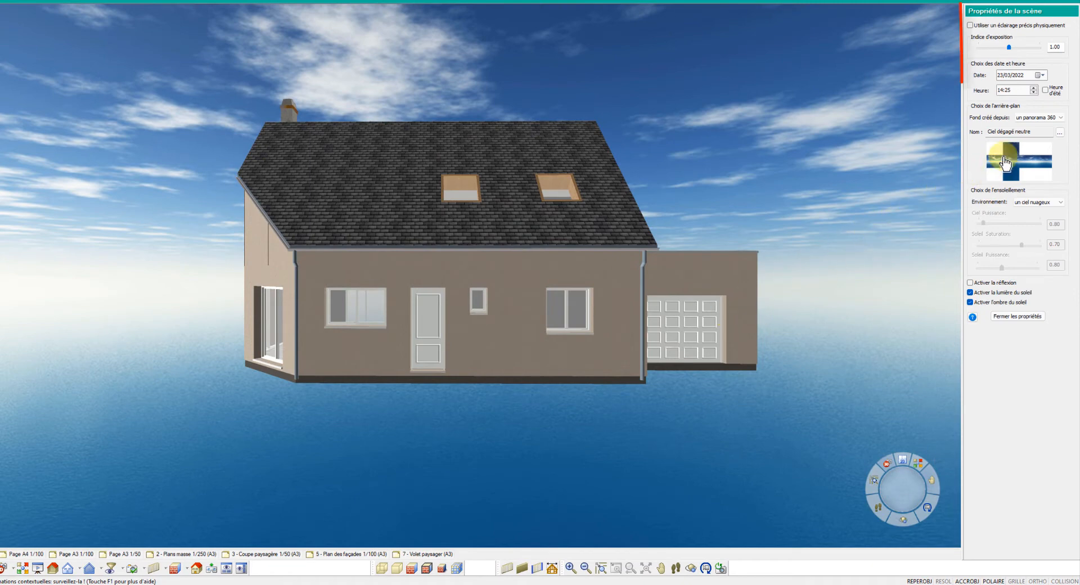
{"action": "left_click", "coordinate": [1061, 133]}
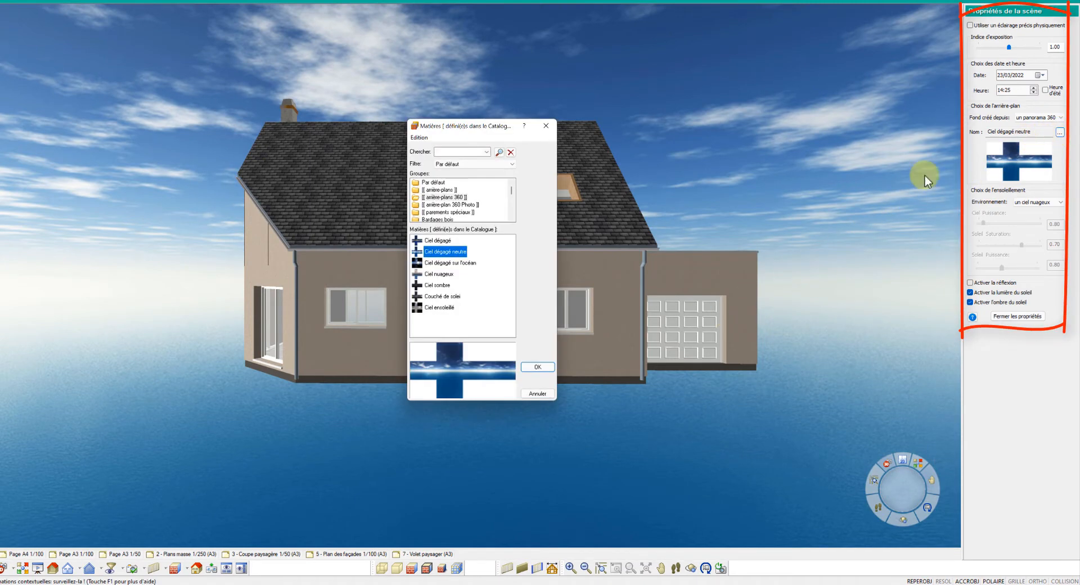
{"action": "left_click", "coordinate": [452, 191]}
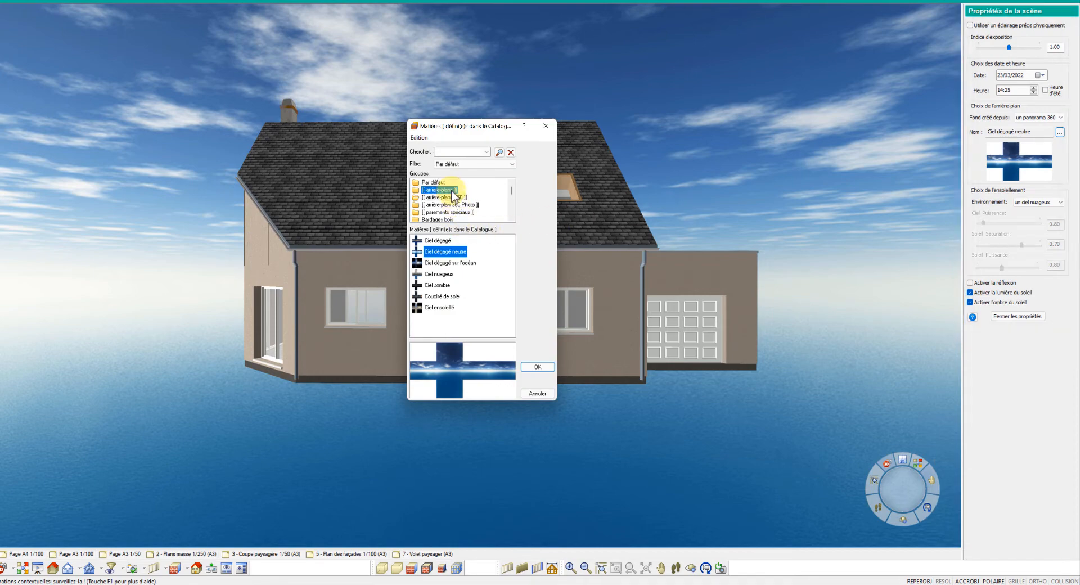
{"action": "left_click", "coordinate": [461, 263]}
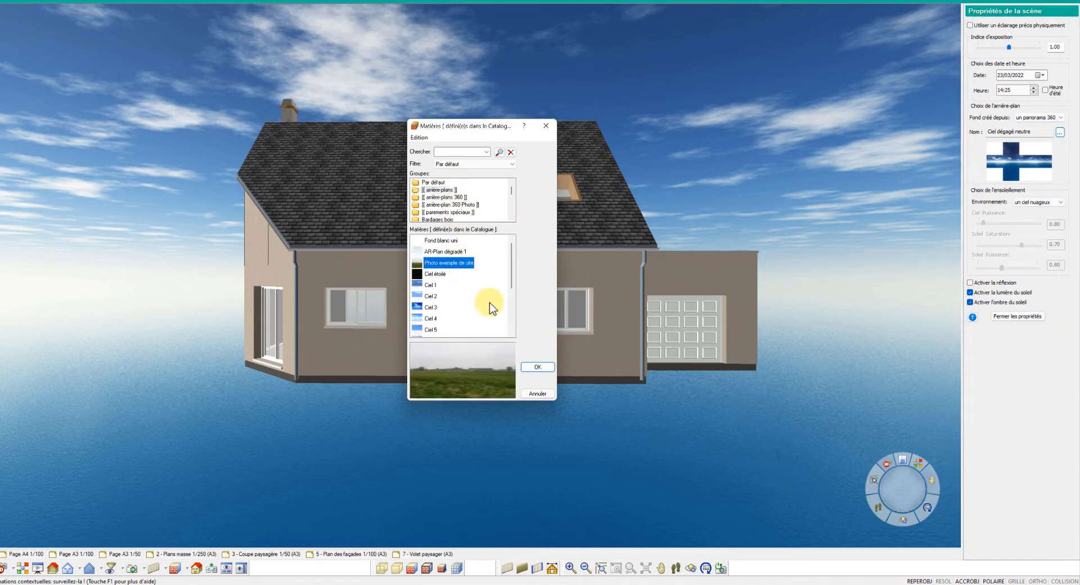
{"action": "left_click", "coordinate": [532, 366]}
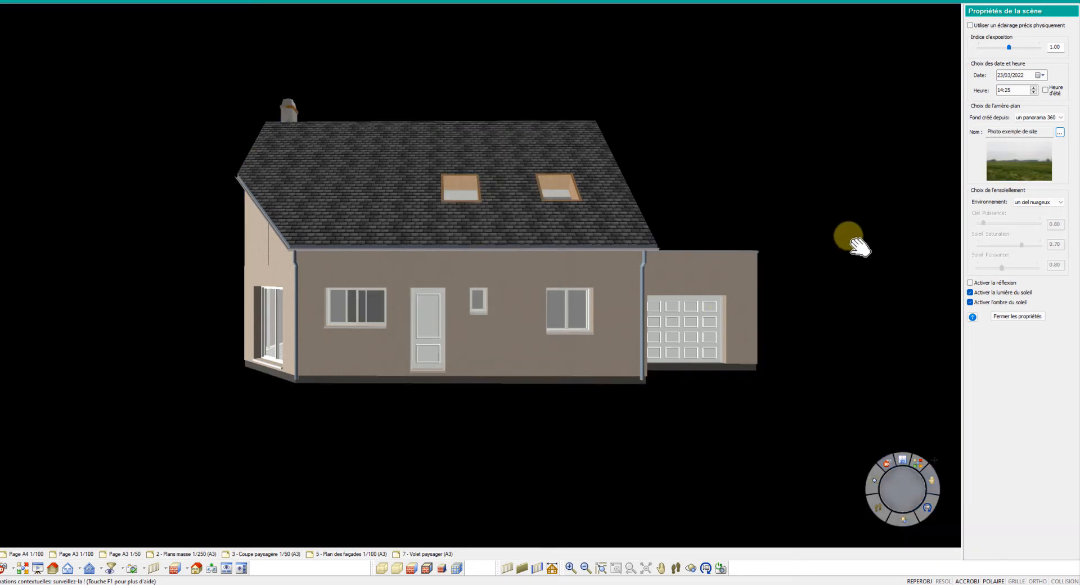
{"action": "left_click", "coordinate": [1054, 118]}
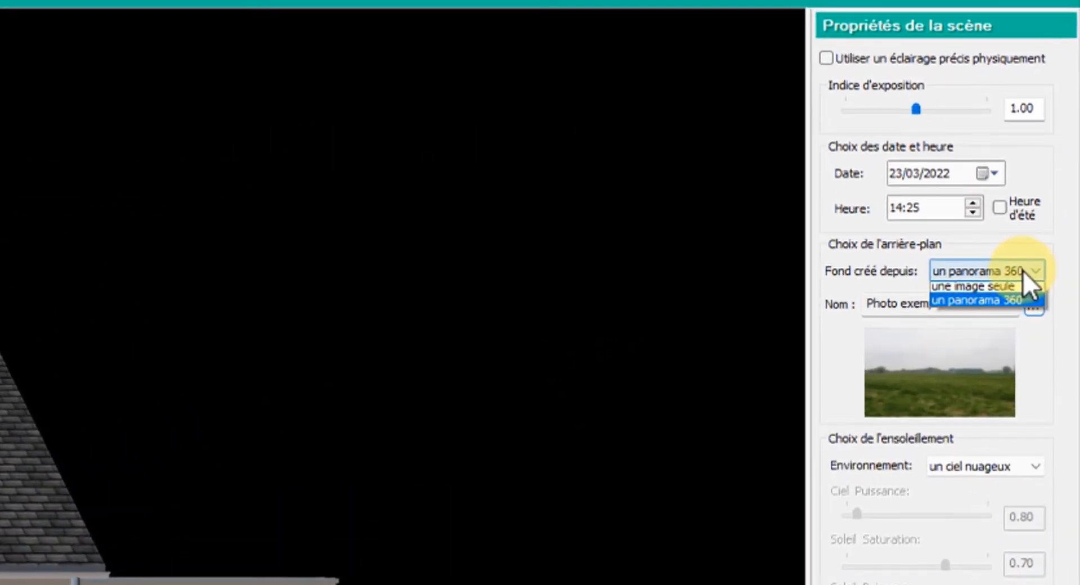
{"action": "left_click", "coordinate": [1016, 286]}
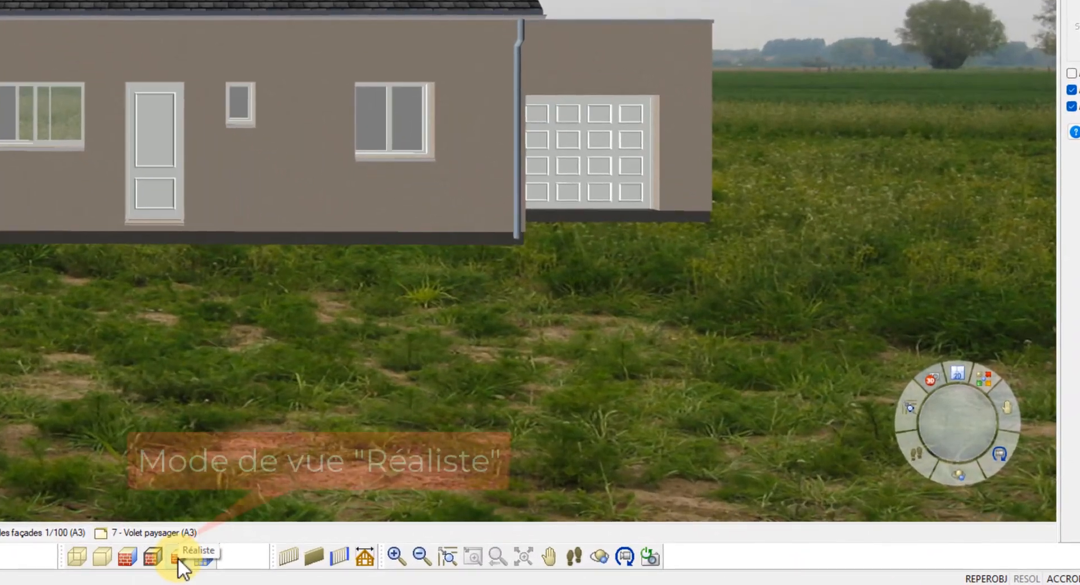
Switch the camera view to Réaliste mode and adjust the scene's date and time to change the sun shadows
{"action": "left_click", "coordinate": [178, 559]}
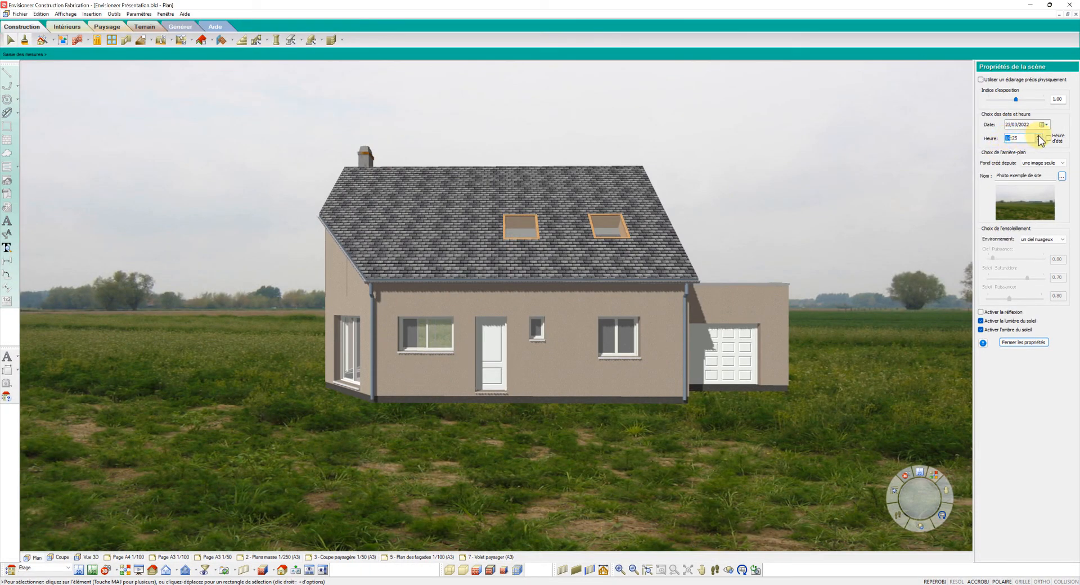
{"action": "left_click", "coordinate": [1038, 137]}
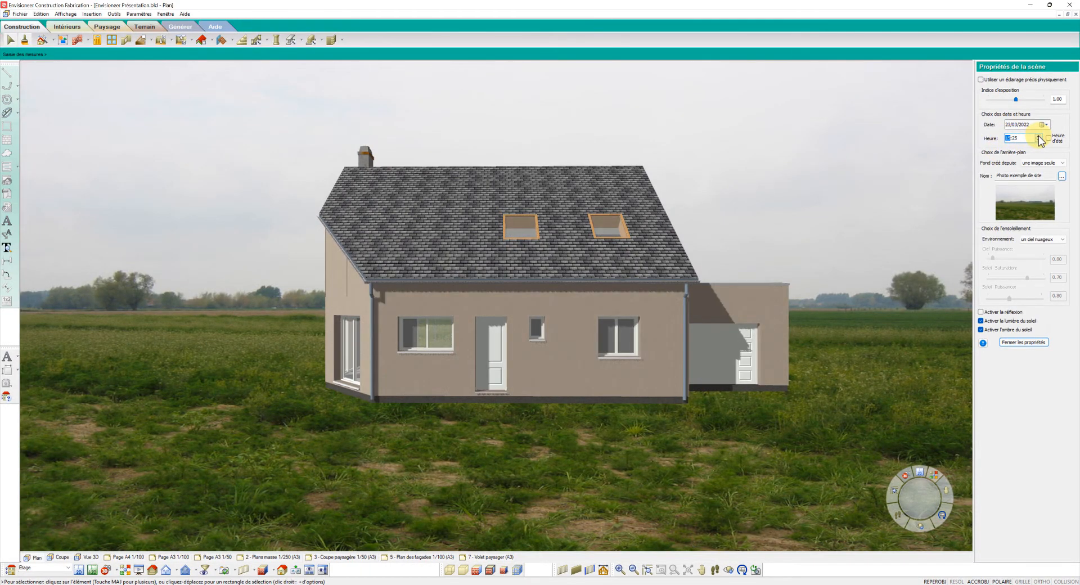
{"action": "left_click", "coordinate": [1039, 140]}
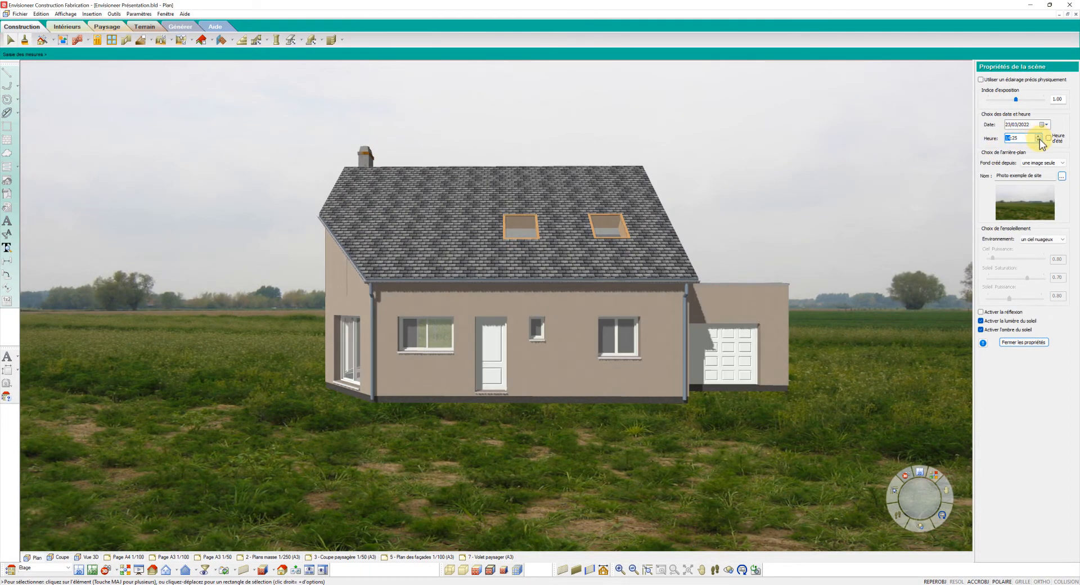
{"action": "left_click", "coordinate": [1018, 125]}
{"action": "key", "text": "Up"}
{"action": "left_click", "coordinate": [1038, 140]}
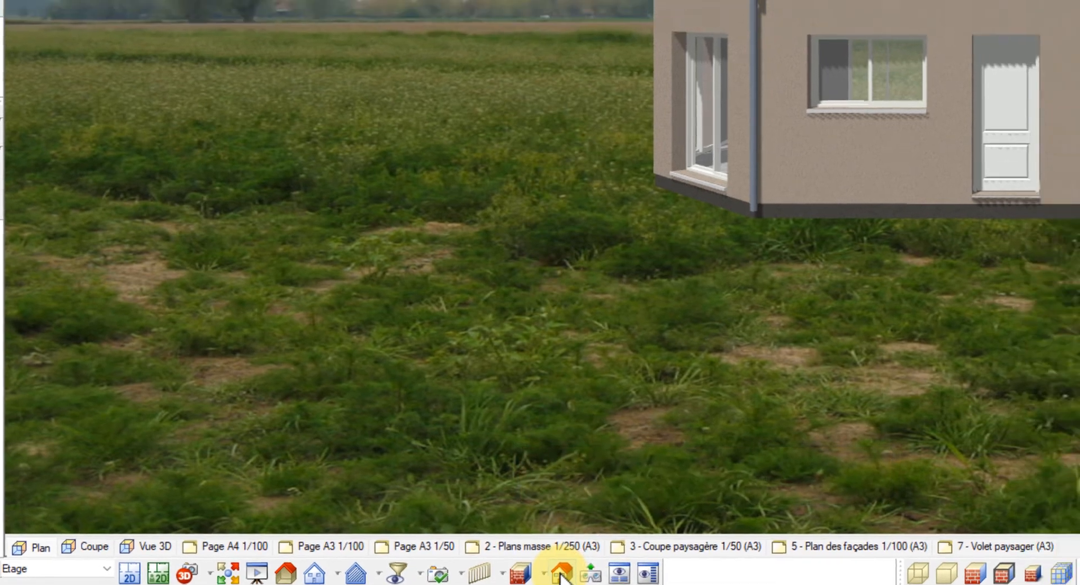
Set the RealView render quality to "Niveau 3 - Qualité normale" and disable automatic brightness adjustment of the background image
{"action": "left_click", "coordinate": [561, 573]}
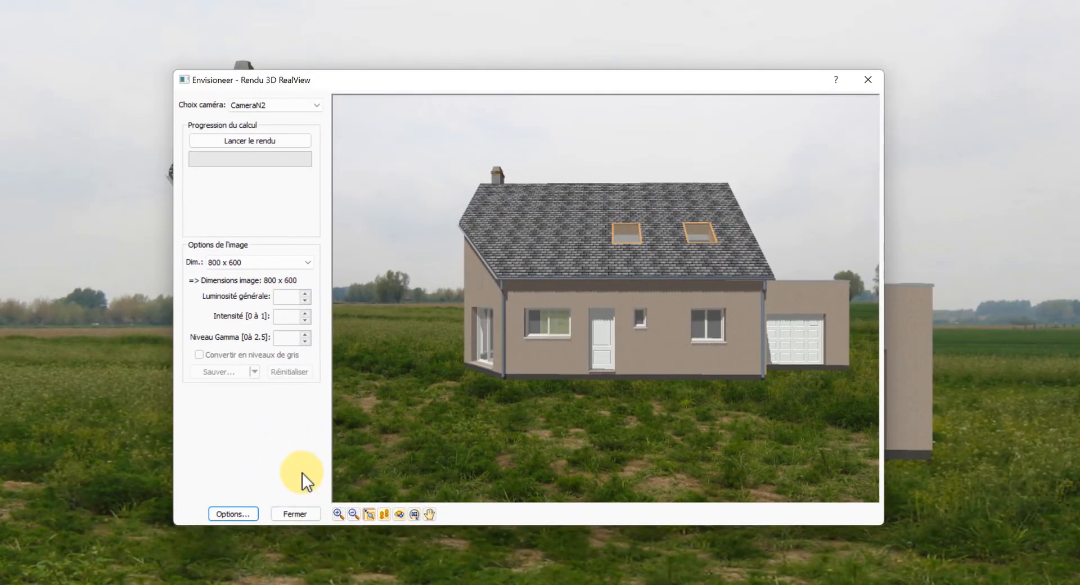
{"action": "left_click", "coordinate": [236, 514]}
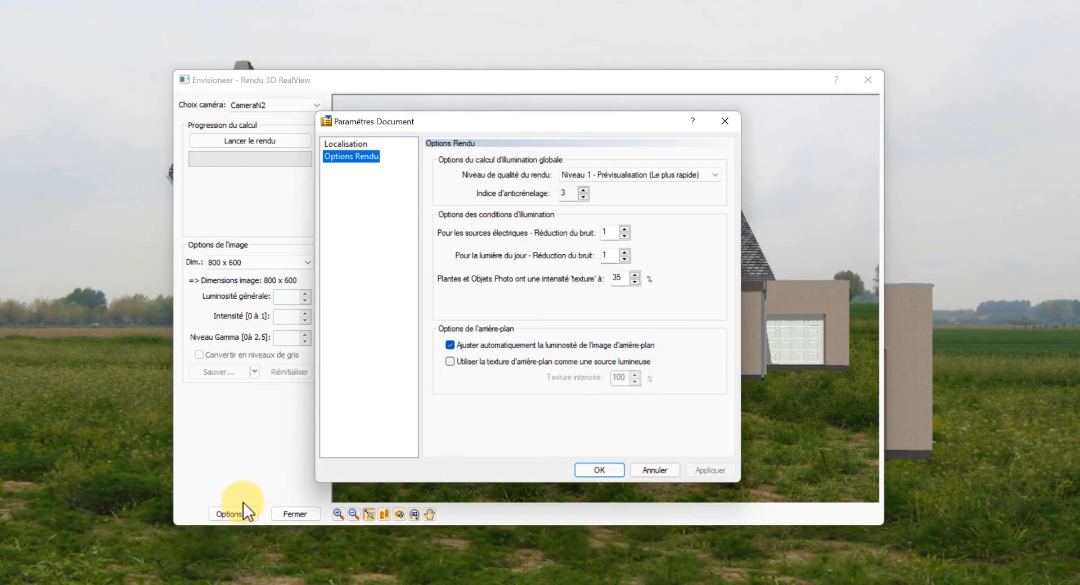
{"action": "left_click", "coordinate": [612, 176]}
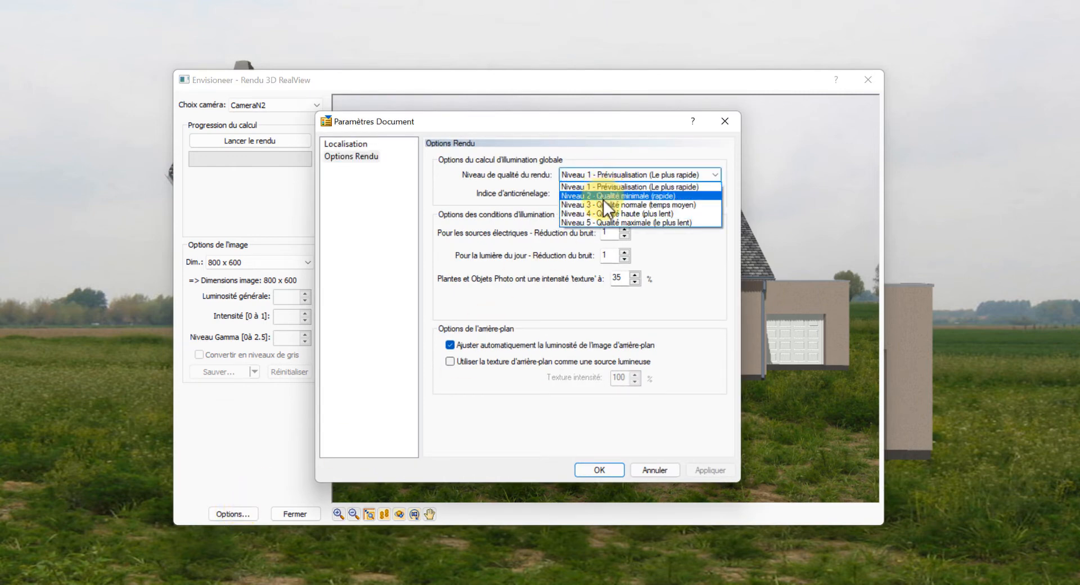
{"action": "left_click", "coordinate": [603, 204]}
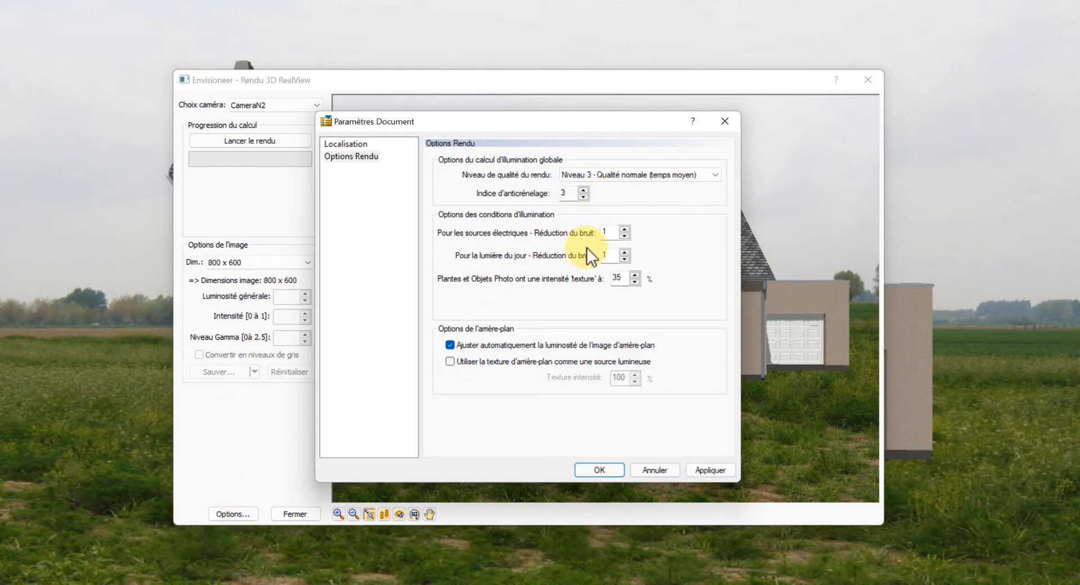
{"action": "left_click", "coordinate": [566, 344]}
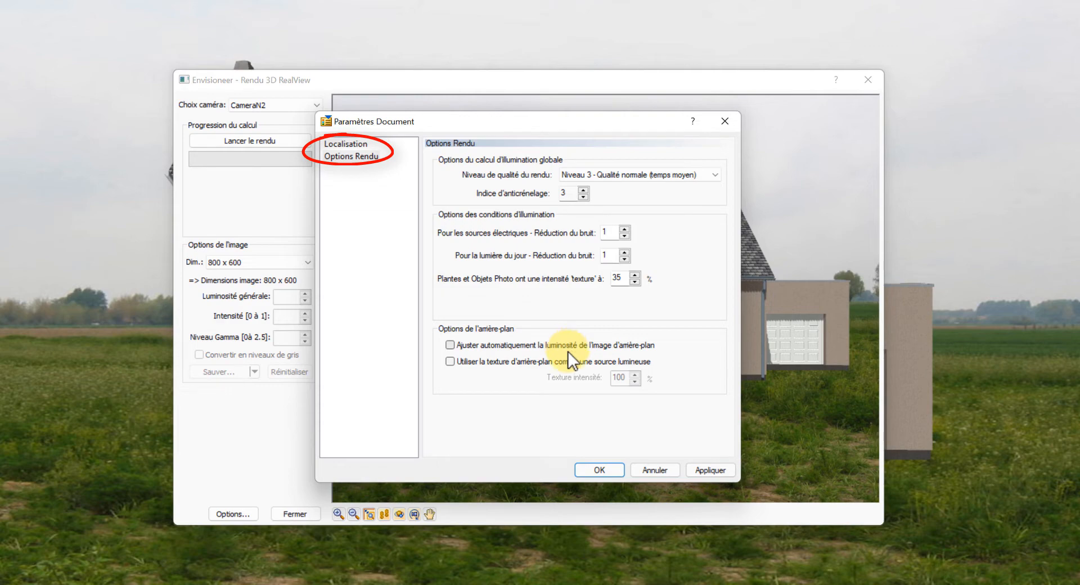
{"action": "left_click", "coordinate": [597, 470]}
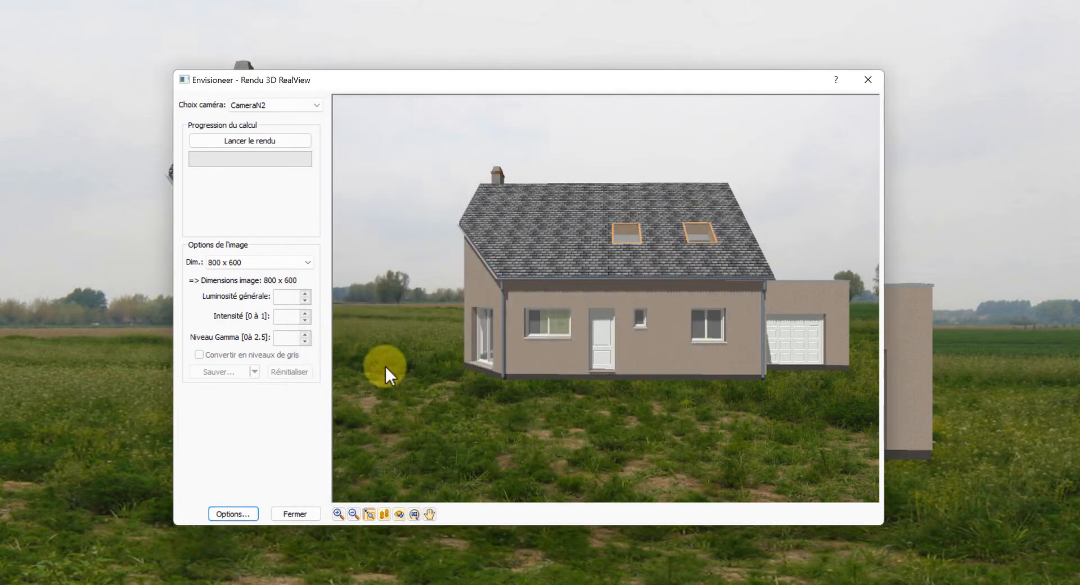
Set the render's image size to the current view's dimensions and run the render
{"action": "left_click", "coordinate": [307, 262]}
{"action": "left_click", "coordinate": [296, 272]}
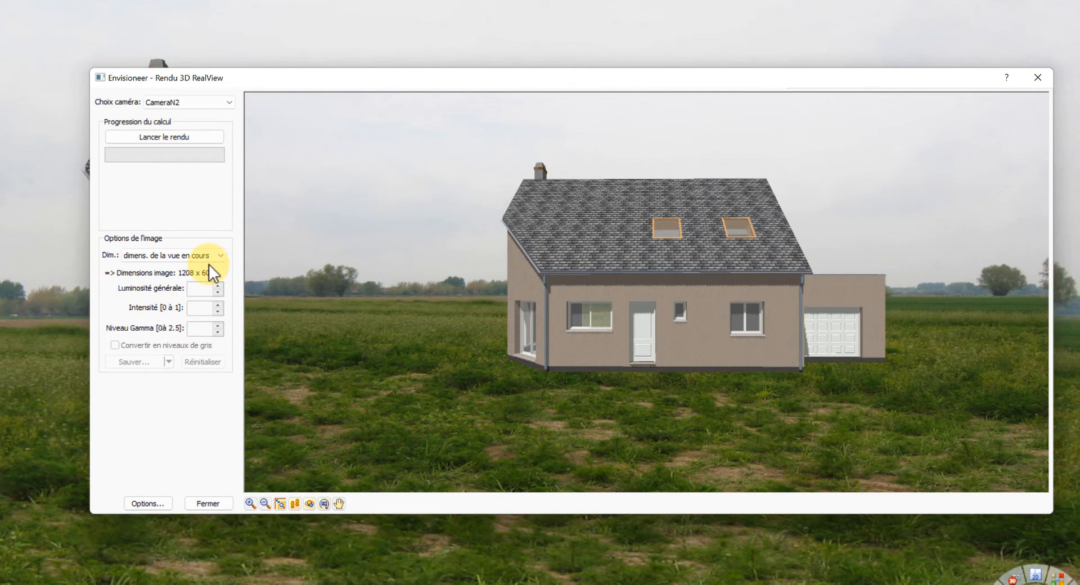
{"action": "left_click", "coordinate": [159, 138]}
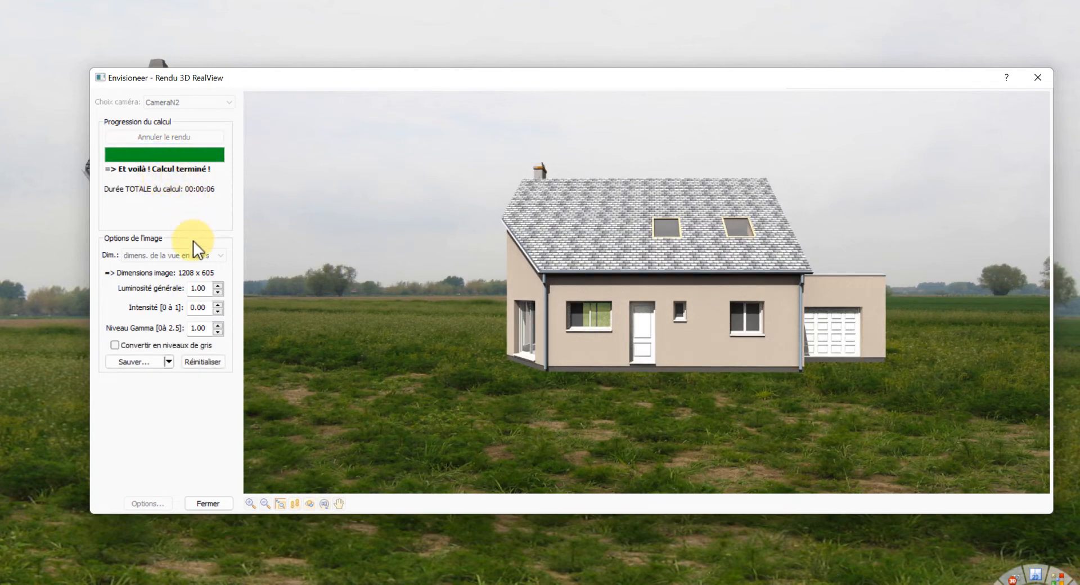
Lower the rendered image's general brightness (Luminosité générale) to 0.75
{"action": "left_click", "coordinate": [218, 292]}
{"action": "left_click", "coordinate": [218, 293]}
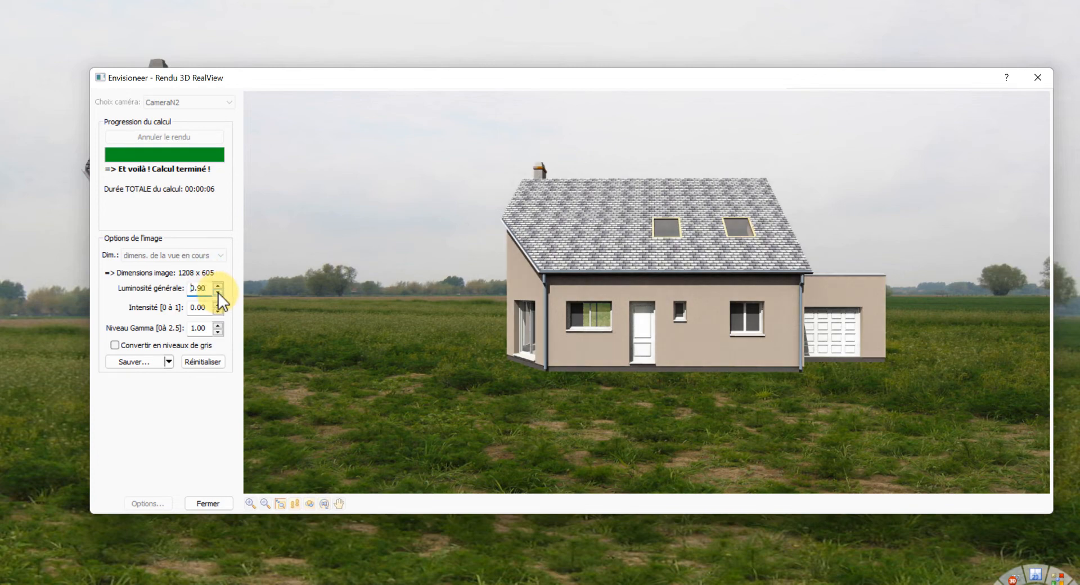
{"action": "left_click", "coordinate": [217, 292]}
{"action": "left_click", "coordinate": [218, 292]}
{"action": "left_click", "coordinate": [217, 292]}
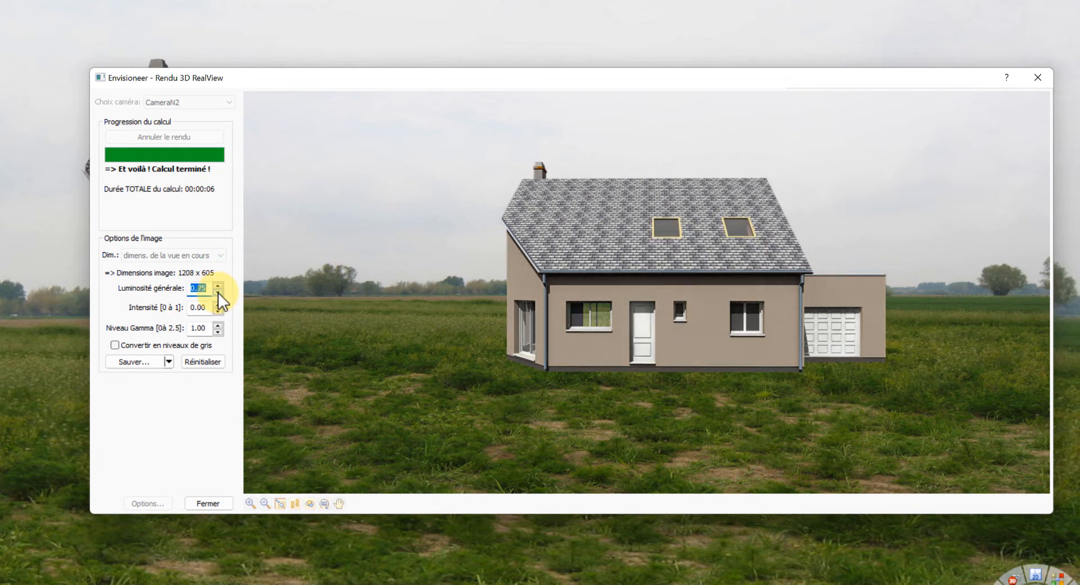
Save the render as the JPEG image "Envisioneer Présentation" in the Envisioneer 15 projects folder and close the RealView render
{"action": "left_click", "coordinate": [139, 356]}
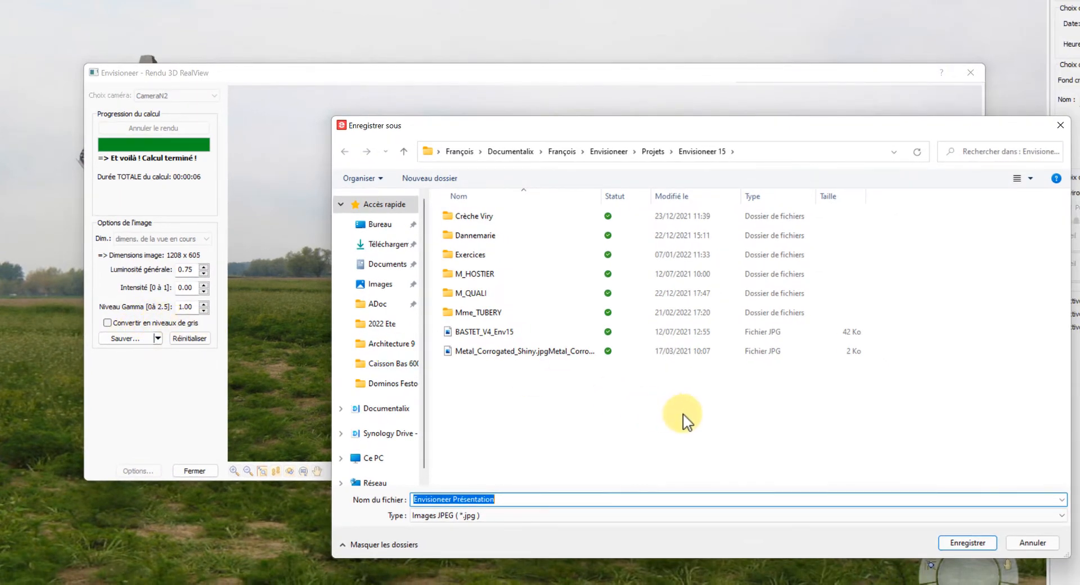
{"action": "left_click", "coordinate": [947, 535]}
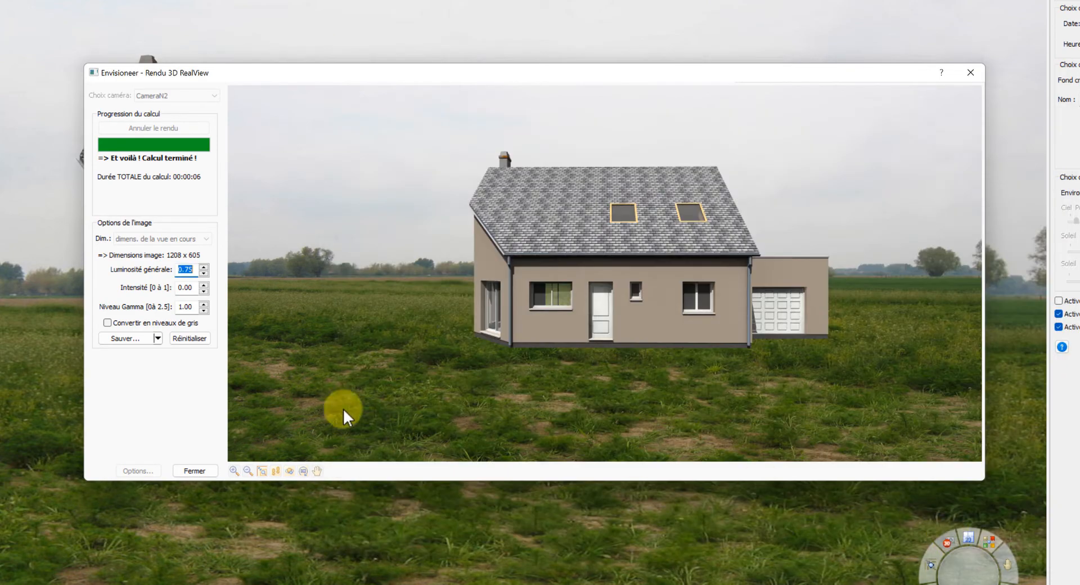
{"action": "left_click", "coordinate": [203, 473]}
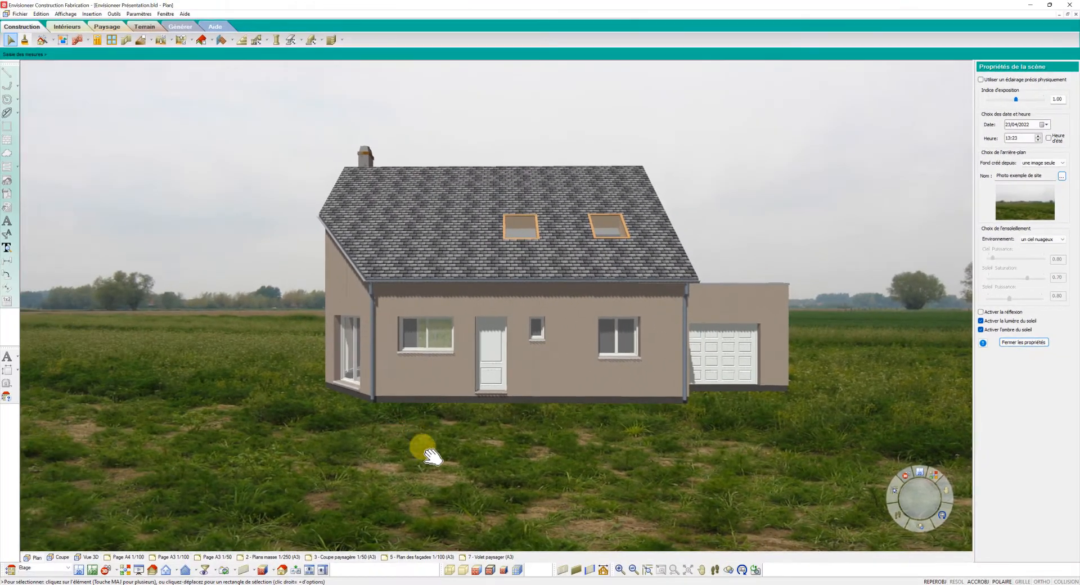
On page "7 - Volet paysager (A3)", measure the free height above the PCMI 6 title with a temporary line
{"action": "left_click", "coordinate": [490, 558]}
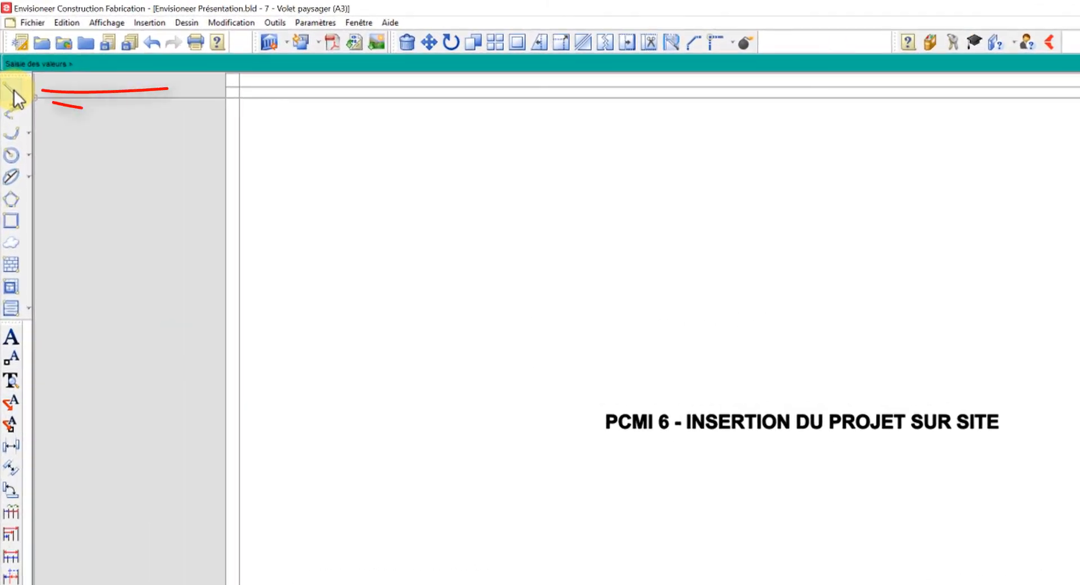
{"action": "left_click", "coordinate": [16, 90]}
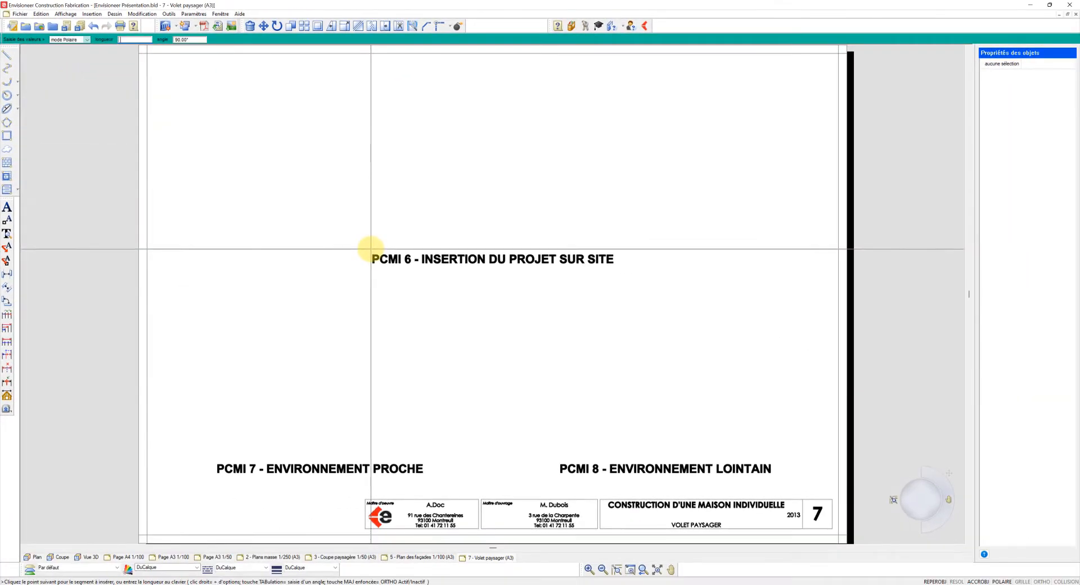
{"action": "left_click", "coordinate": [601, 404]}
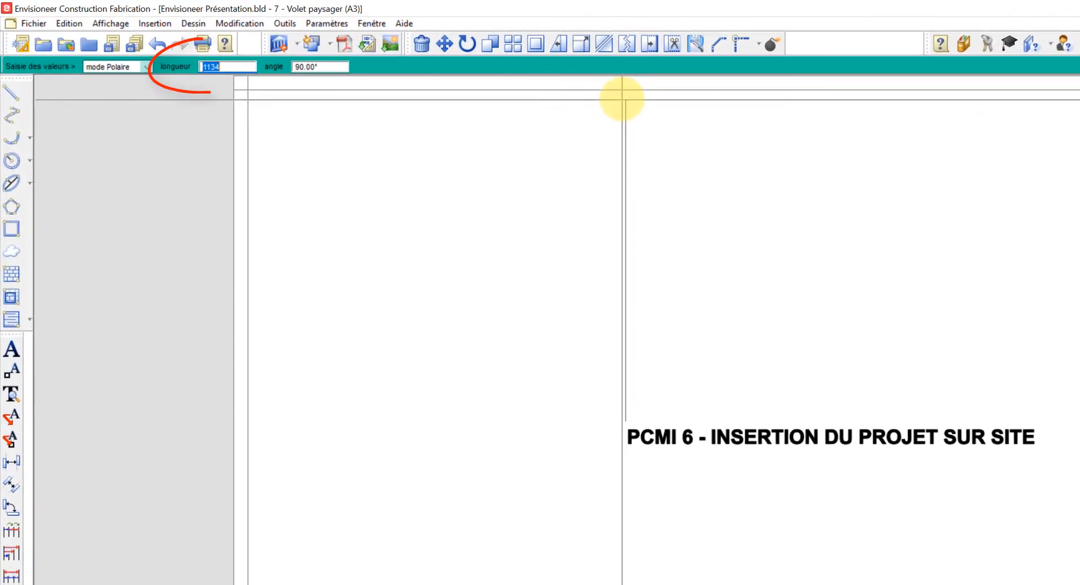
Import the image file "Envisioneer Présentation.jpg" into the page and reduce its fading (Estompage) to the minimum
{"action": "left_click", "coordinate": [391, 45]}
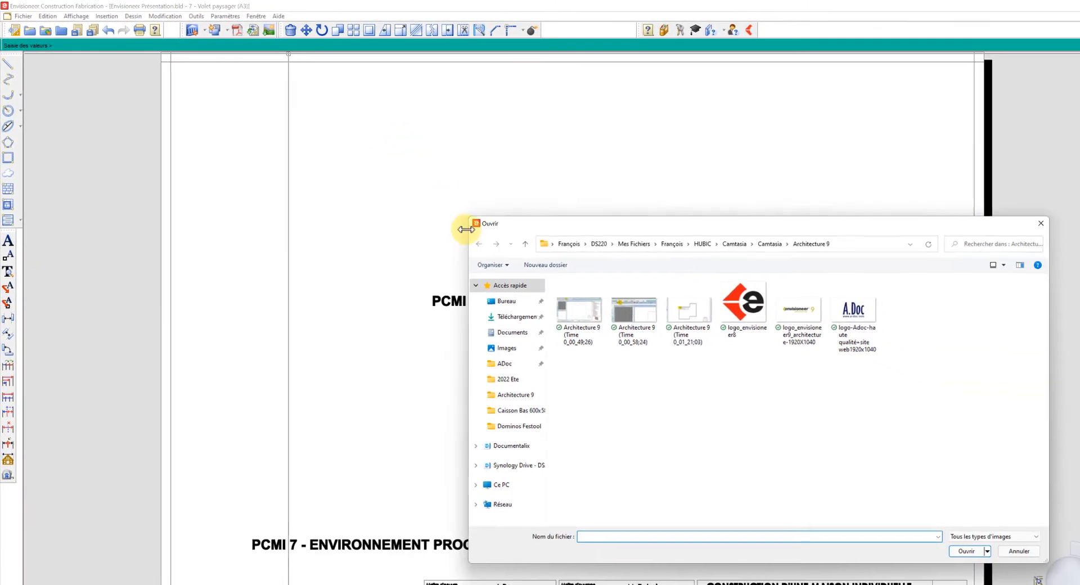
{"action": "left_click", "coordinate": [501, 286]}
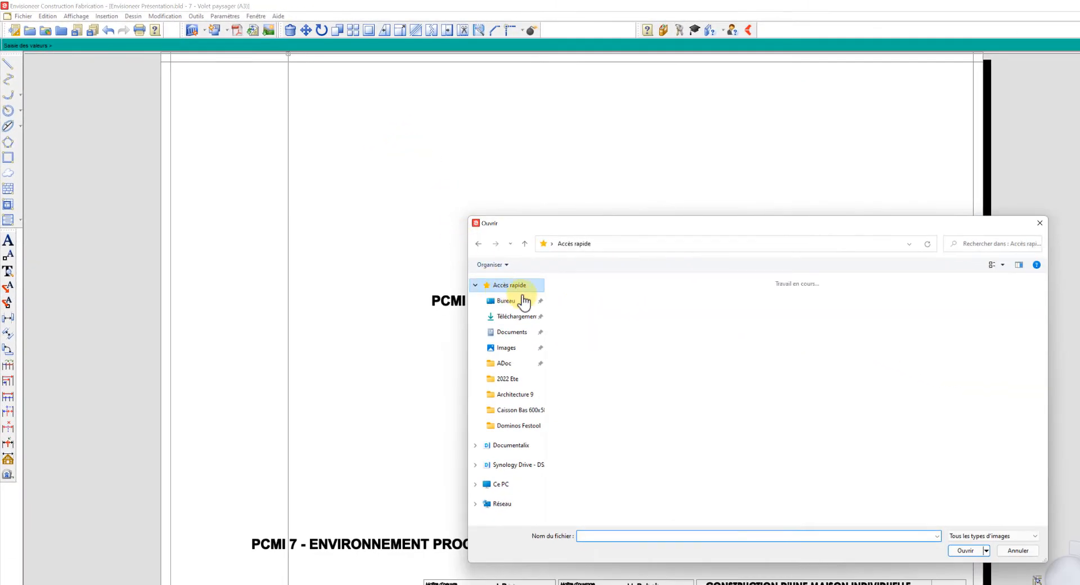
{"action": "double_click", "coordinate": [605, 415]}
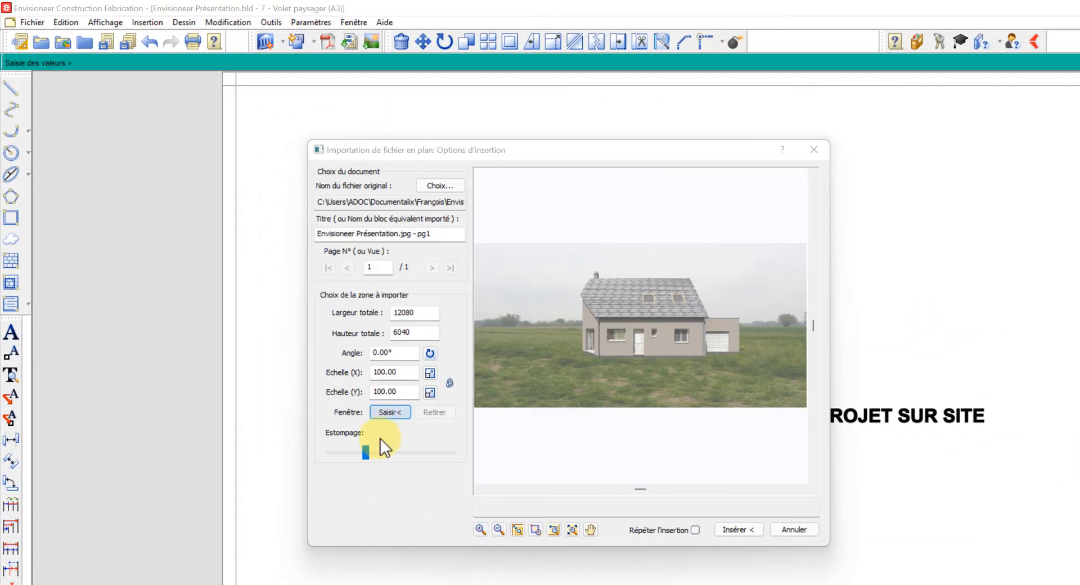
{"action": "left_click_drag", "start_coordinate": [366, 454], "coordinate": [300, 447]}
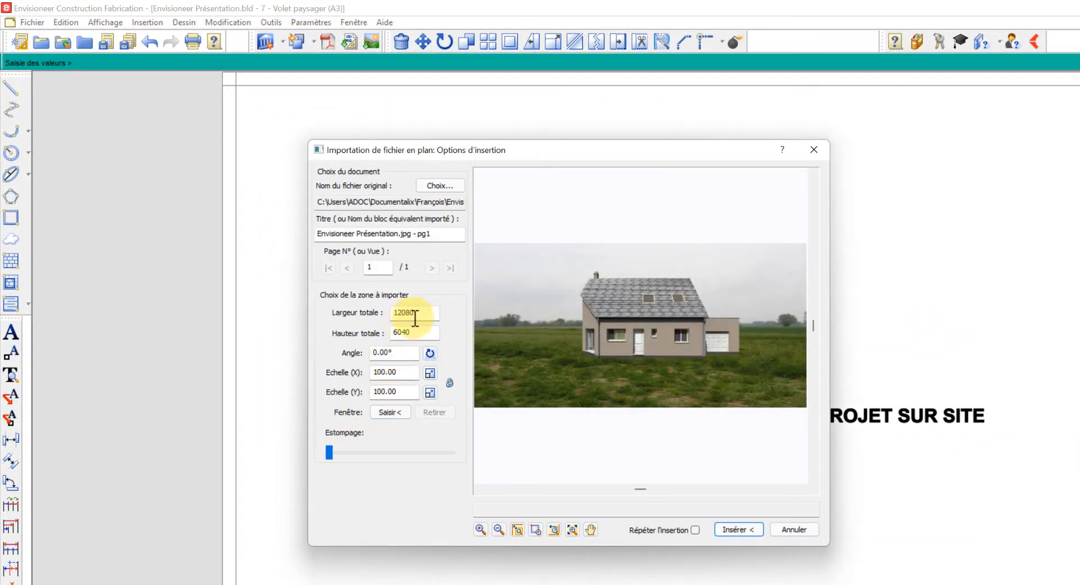
Reduce the image's total height to fit the available space and insert it above the title "PCMI 6 - INSERTION DU PROJET SUR SITE"
{"action": "key", "text": "Tab"}
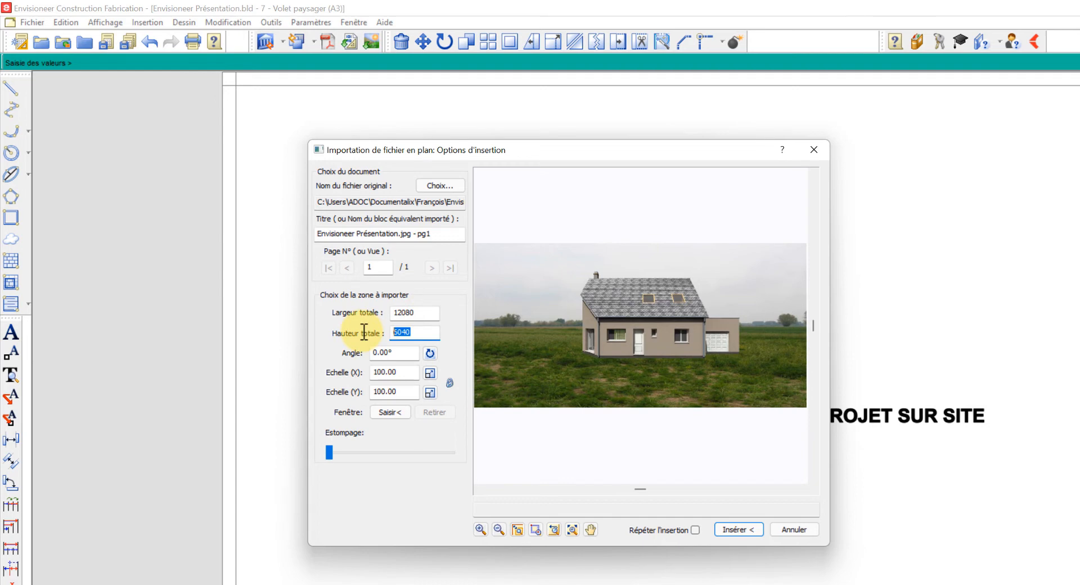
{"action": "type", "text": "11"}
{"action": "left_click", "coordinate": [738, 529]}
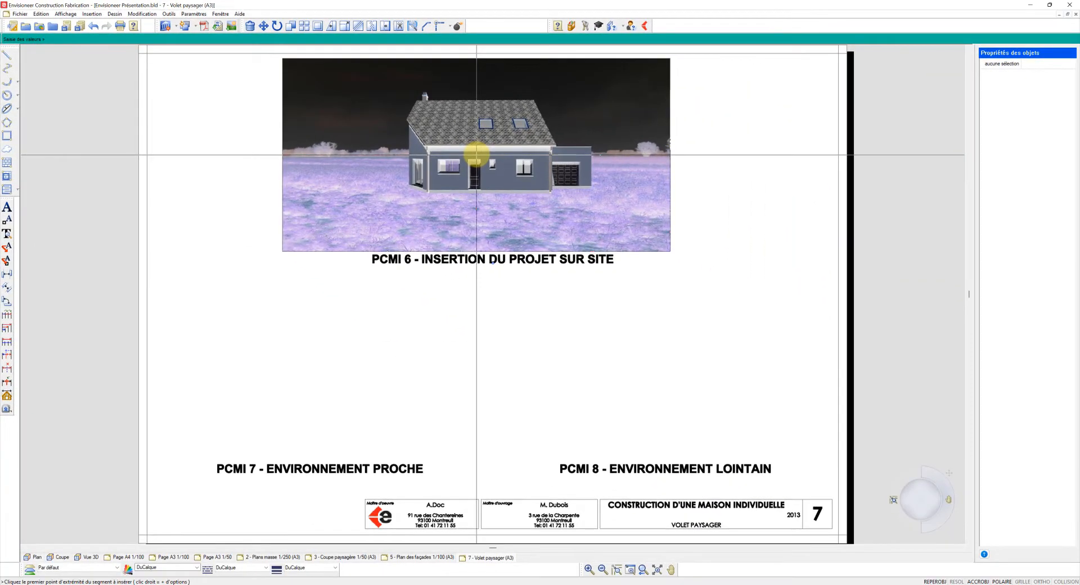
{"action": "left_click", "coordinate": [742, 243]}
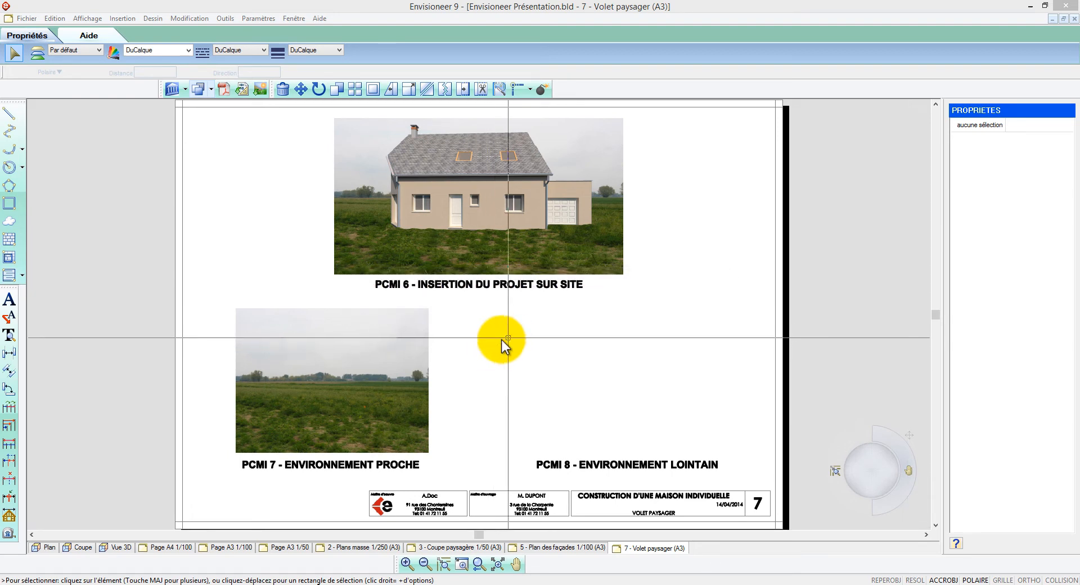
Return to the Plan view, arrange the Plan, Vue 3D and Coupe windows together, and make the ground-floor plan active
{"action": "left_click", "coordinate": [49, 548]}
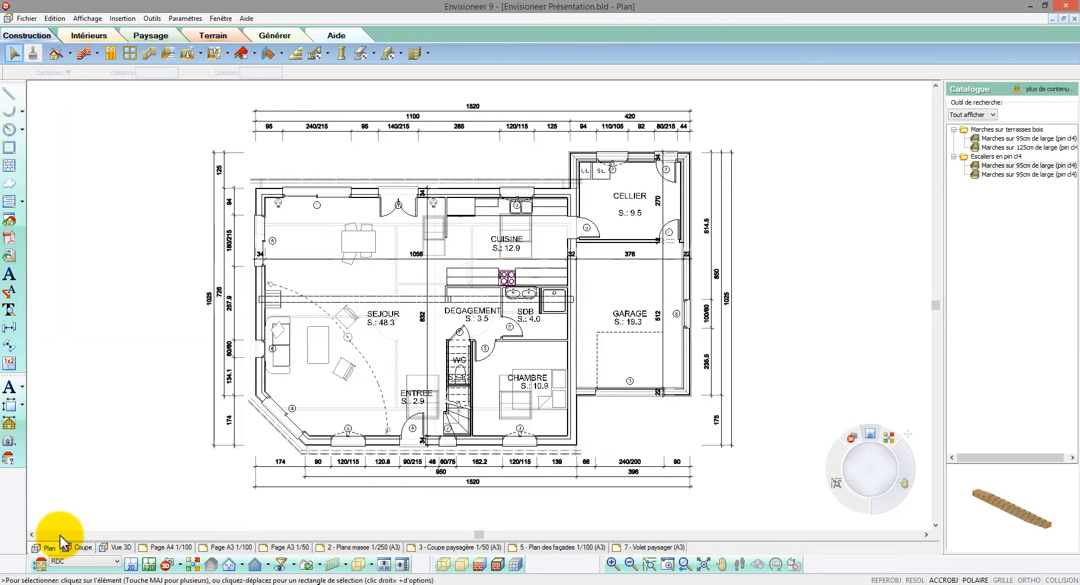
{"action": "left_click", "coordinate": [221, 19]}
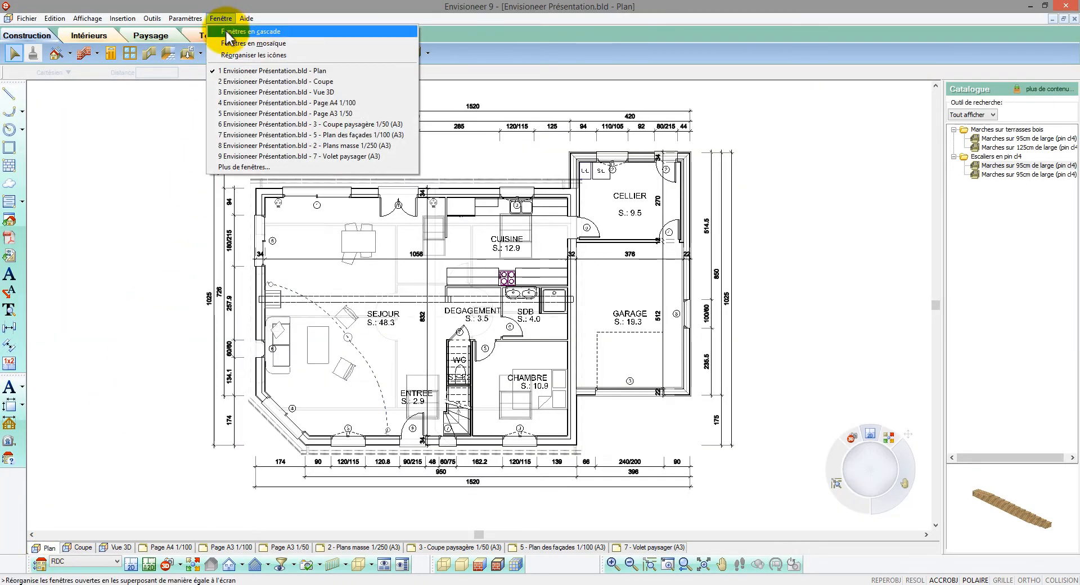
{"action": "left_click", "coordinate": [248, 31]}
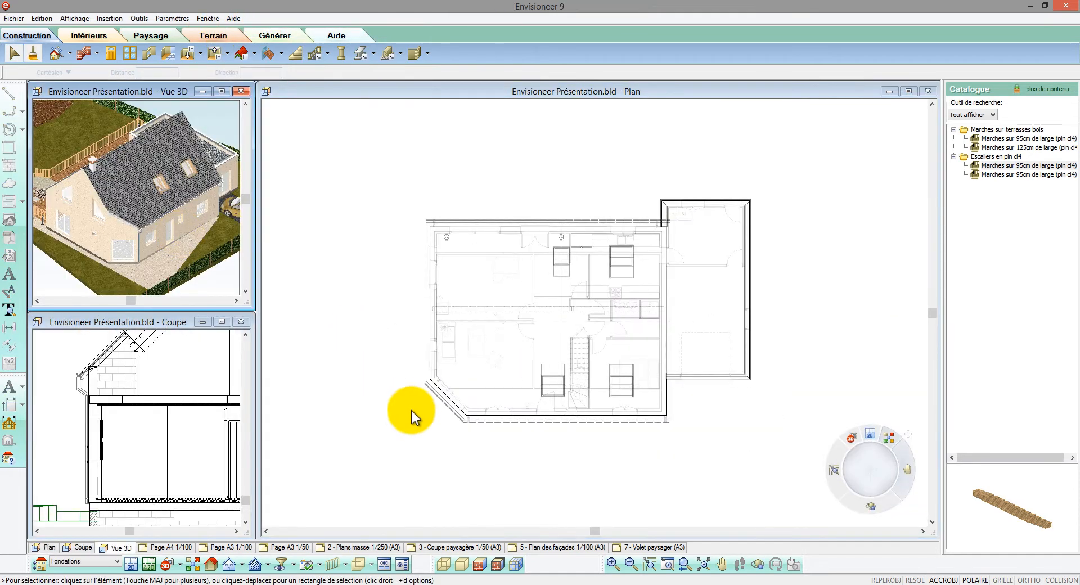
{"action": "left_click", "coordinate": [661, 455]}
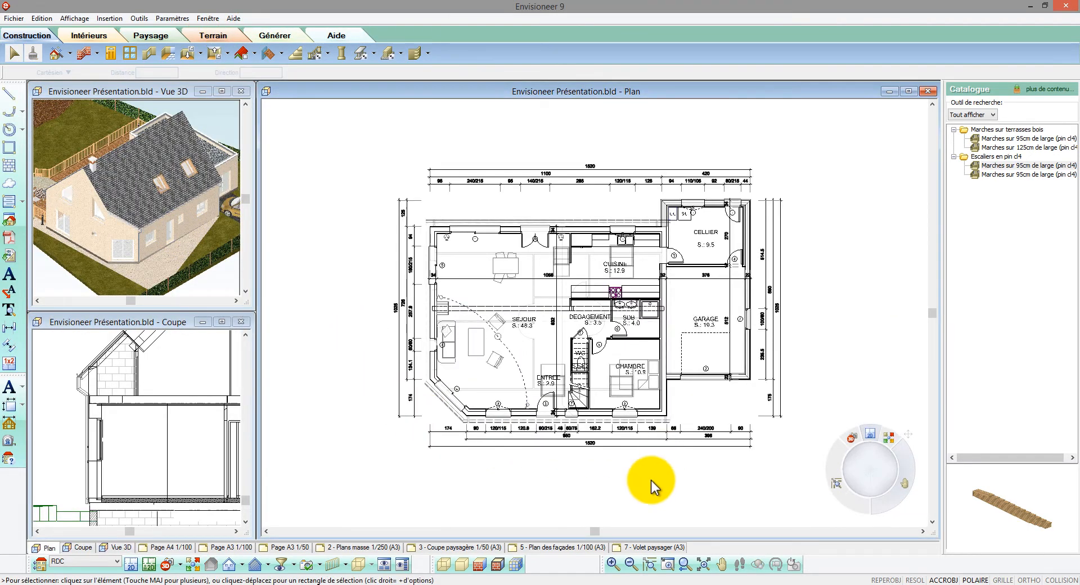
Move the garage's outer side wall by setting the garage's exterior front width to 380 cm
{"action": "scroll", "coordinate": [772, 374], "scroll_direction": "up", "scroll_amount": 2}
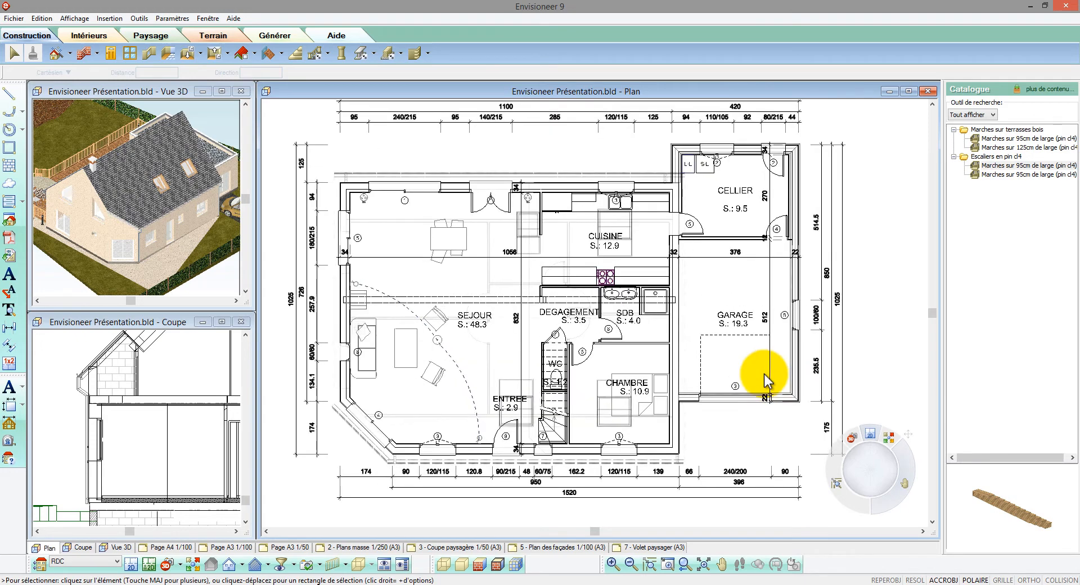
{"action": "scroll", "coordinate": [861, 398], "scroll_direction": "up", "scroll_amount": 3}
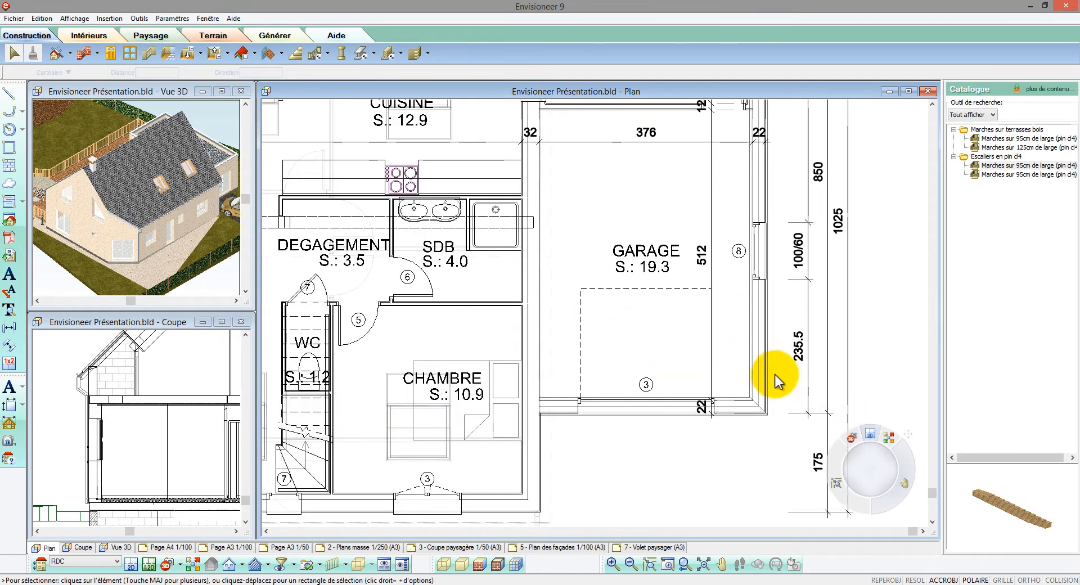
{"action": "left_click", "coordinate": [759, 369]}
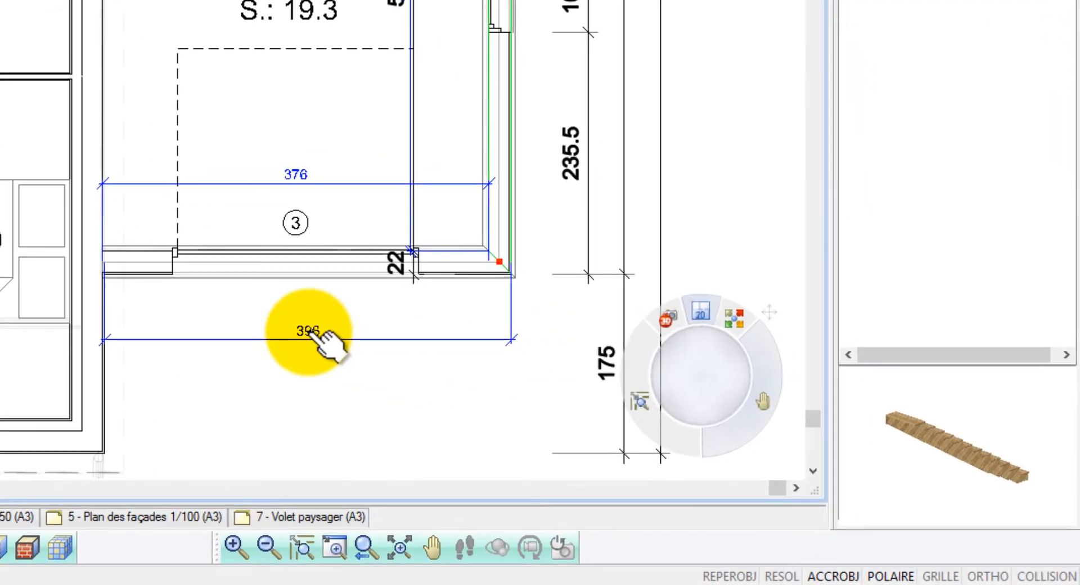
{"action": "double_click", "coordinate": [311, 332]}
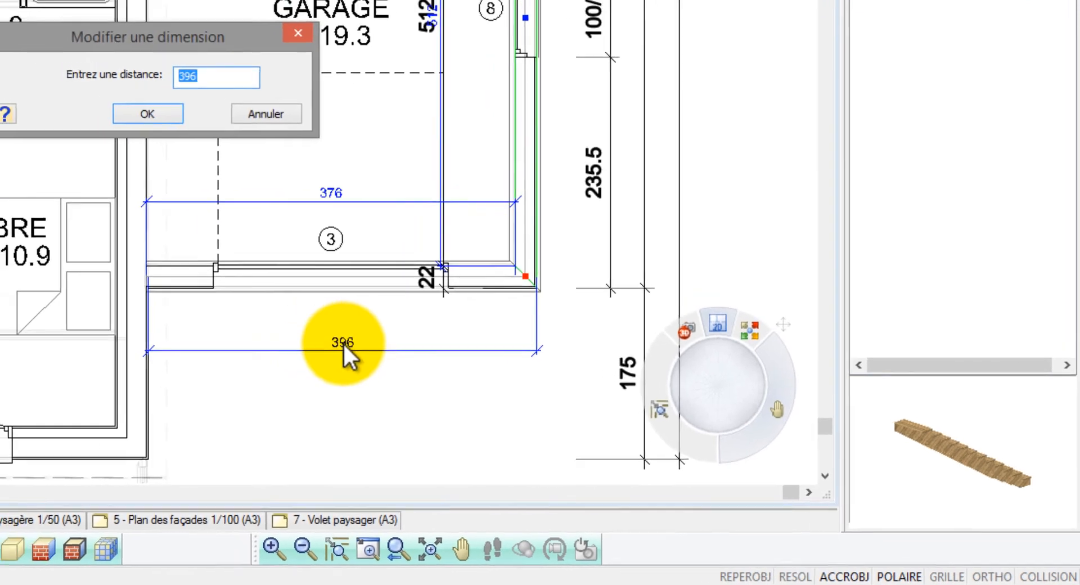
{"action": "type", "text": "380"}
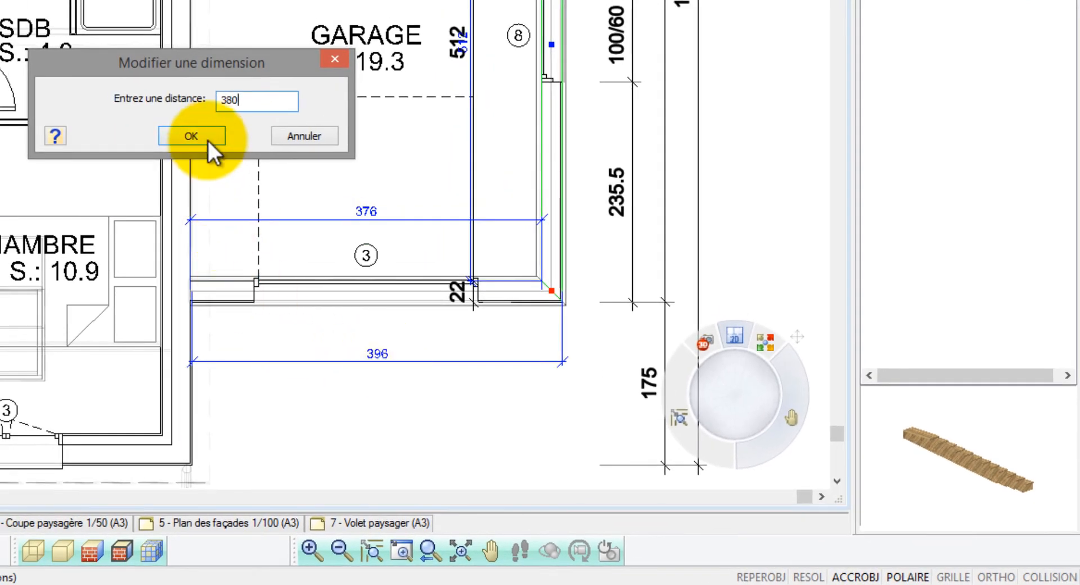
{"action": "left_click", "coordinate": [191, 137]}
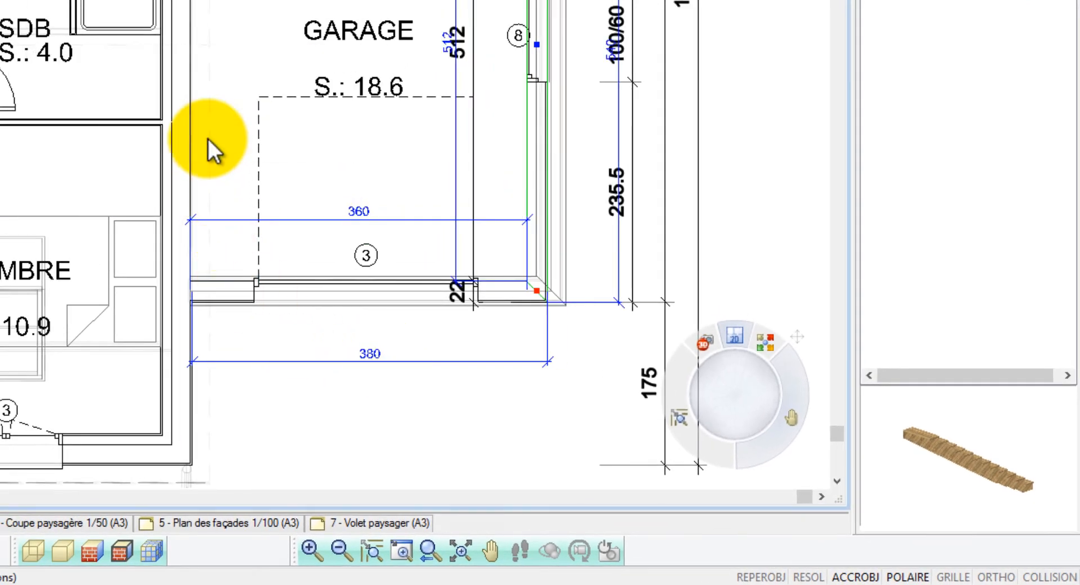
Reposition the garage door by setting its exterior distance to the outer corner of the garage to 70 cm
{"action": "left_click", "coordinate": [332, 279]}
{"action": "double_click", "coordinate": [514, 365]}
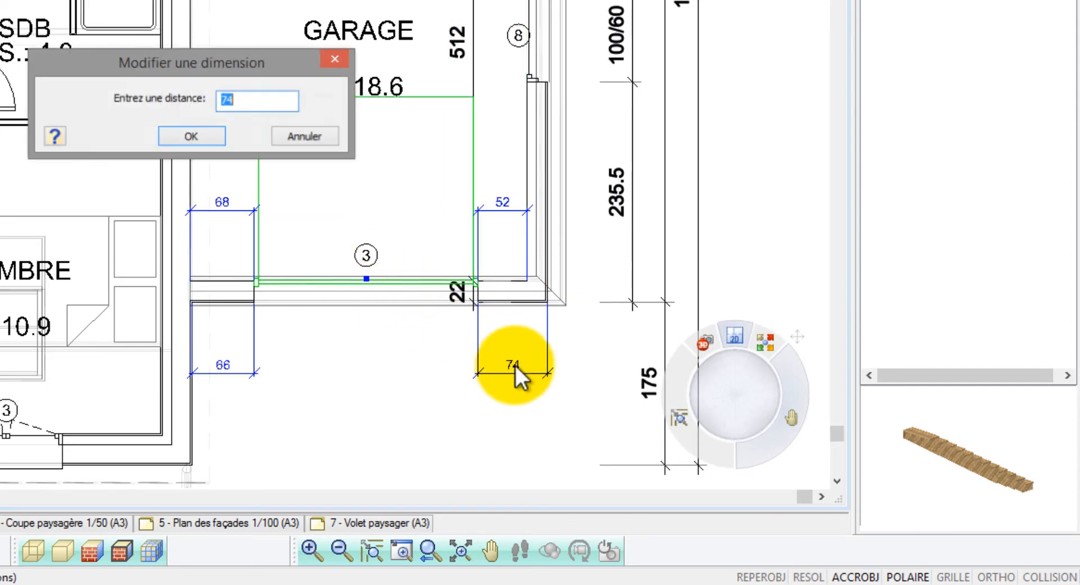
{"action": "type", "text": "70"}
{"action": "key", "text": "Return"}
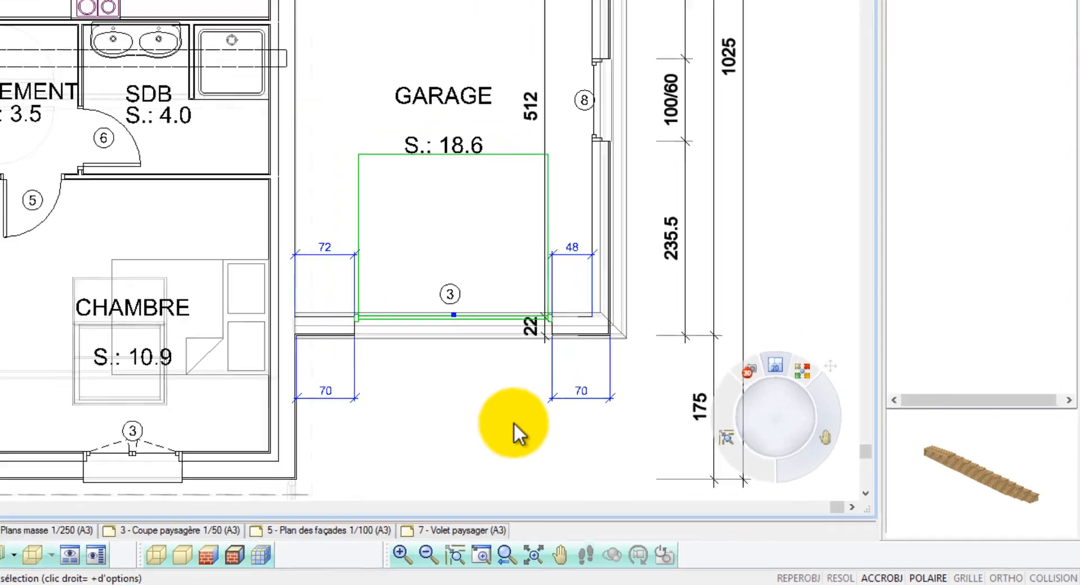
{"action": "left_click", "coordinate": [439, 404]}
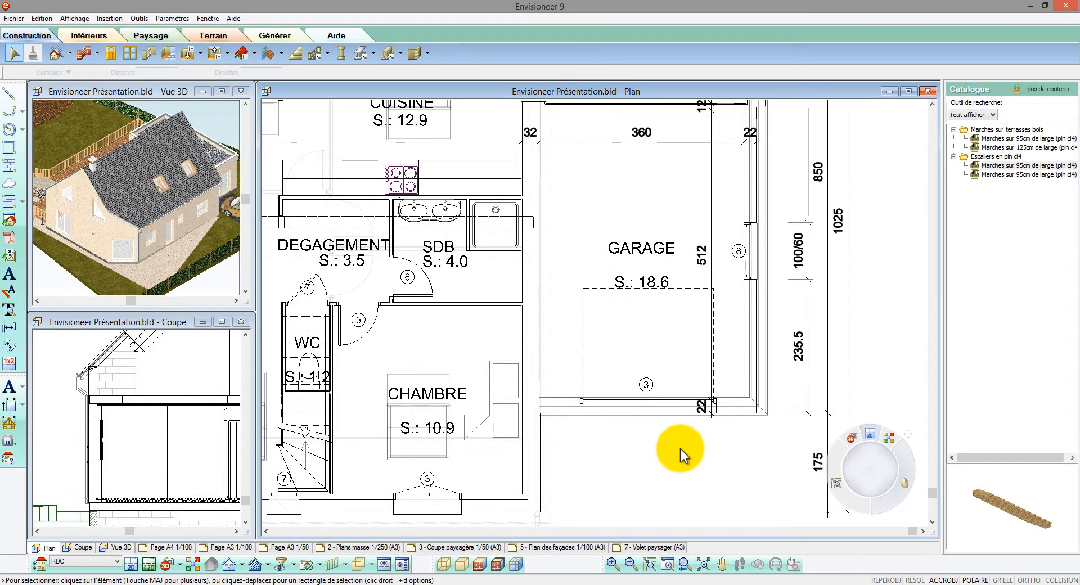
Update the "NOMENCLATURE DES PORTES" table for the RDC location
{"action": "scroll", "coordinate": [681, 449], "scroll_direction": "down", "scroll_amount": 3}
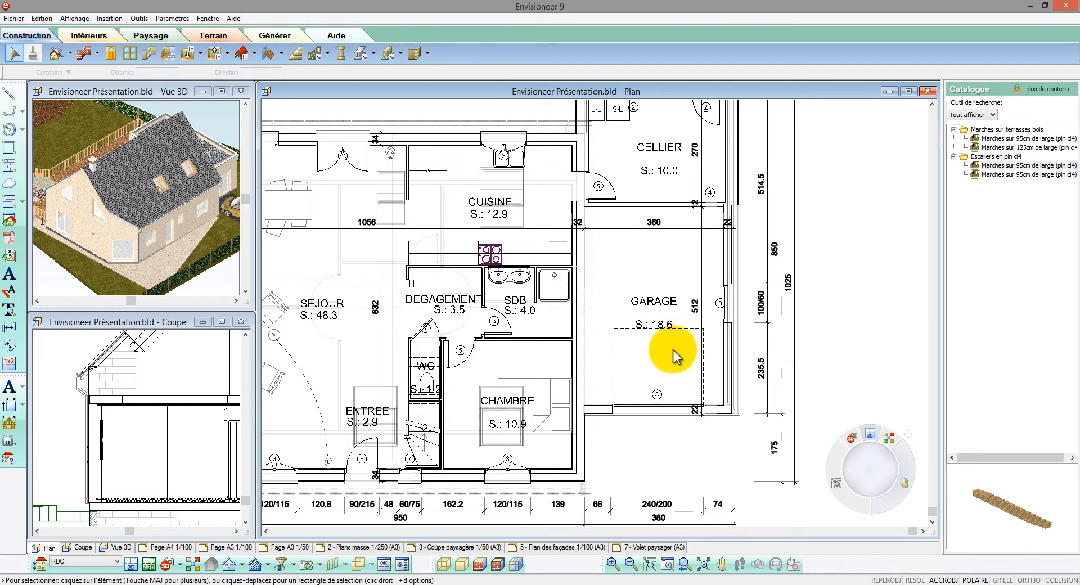
{"action": "scroll", "coordinate": [540, 367], "scroll_direction": "down", "scroll_amount": 2}
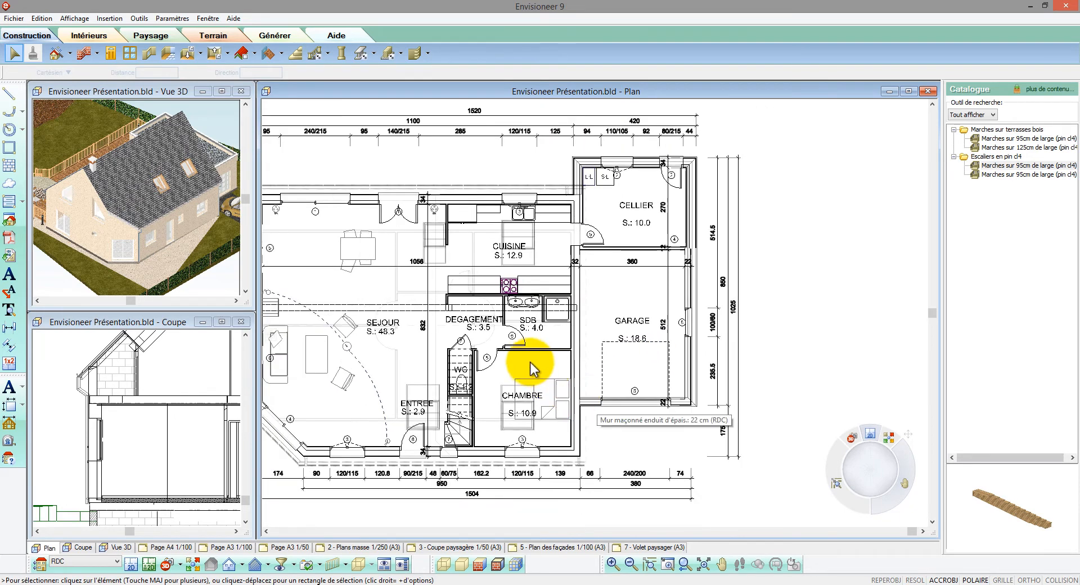
{"action": "scroll", "coordinate": [451, 308], "scroll_direction": "down", "scroll_amount": 2}
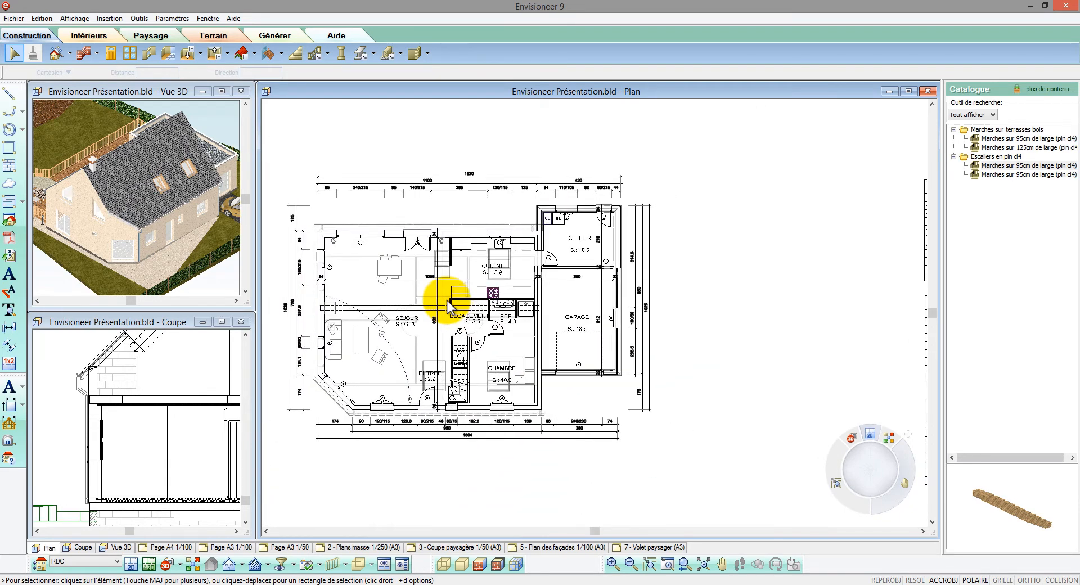
{"action": "scroll", "coordinate": [448, 307], "scroll_direction": "down", "scroll_amount": 2}
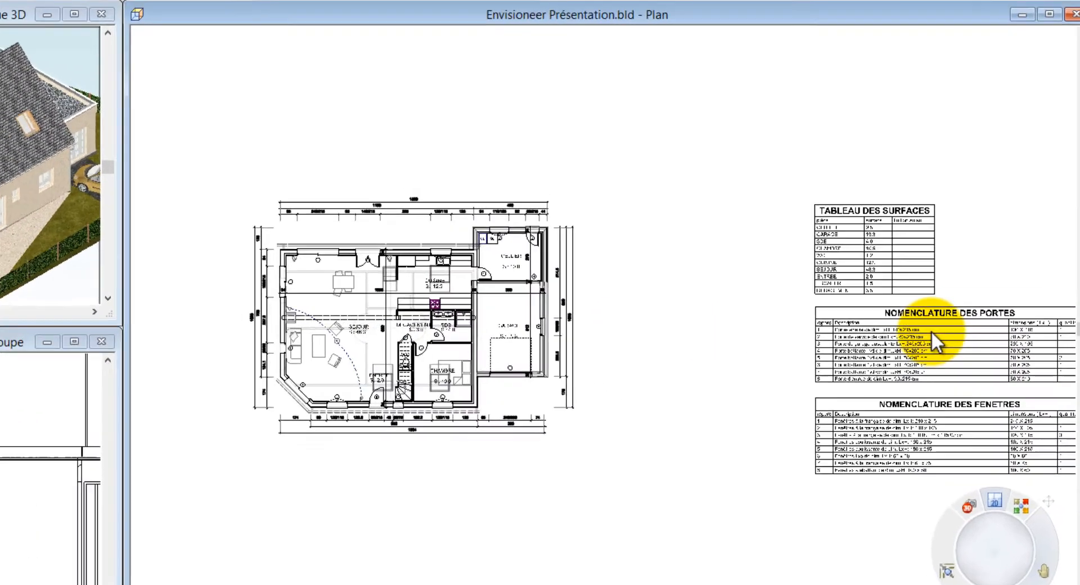
{"action": "double_click", "coordinate": [827, 321]}
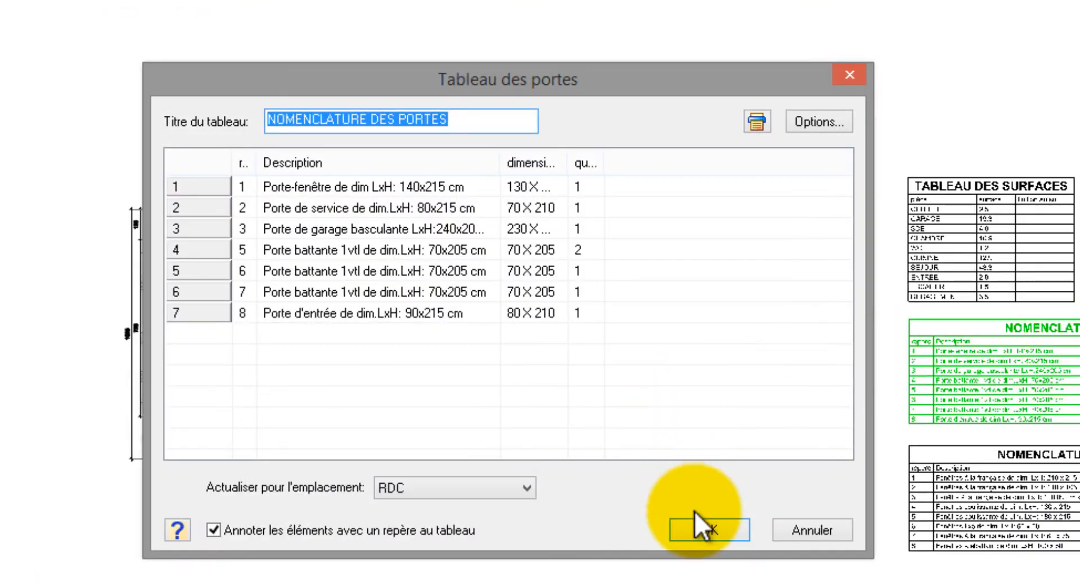
{"action": "left_click", "coordinate": [501, 487]}
{"action": "left_click", "coordinate": [485, 523]}
{"action": "left_click", "coordinate": [598, 380]}
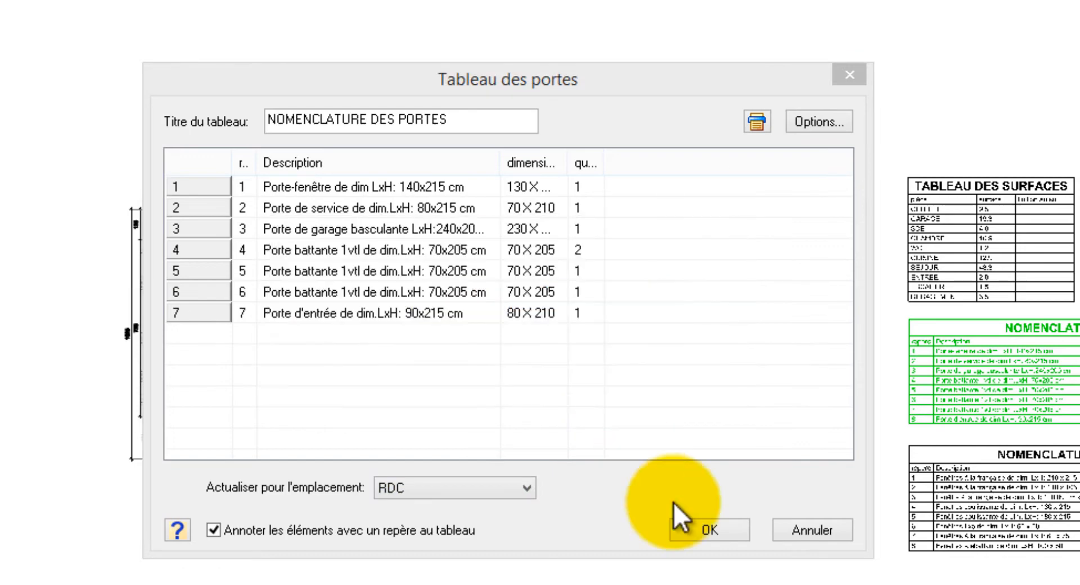
{"action": "left_click", "coordinate": [710, 529]}
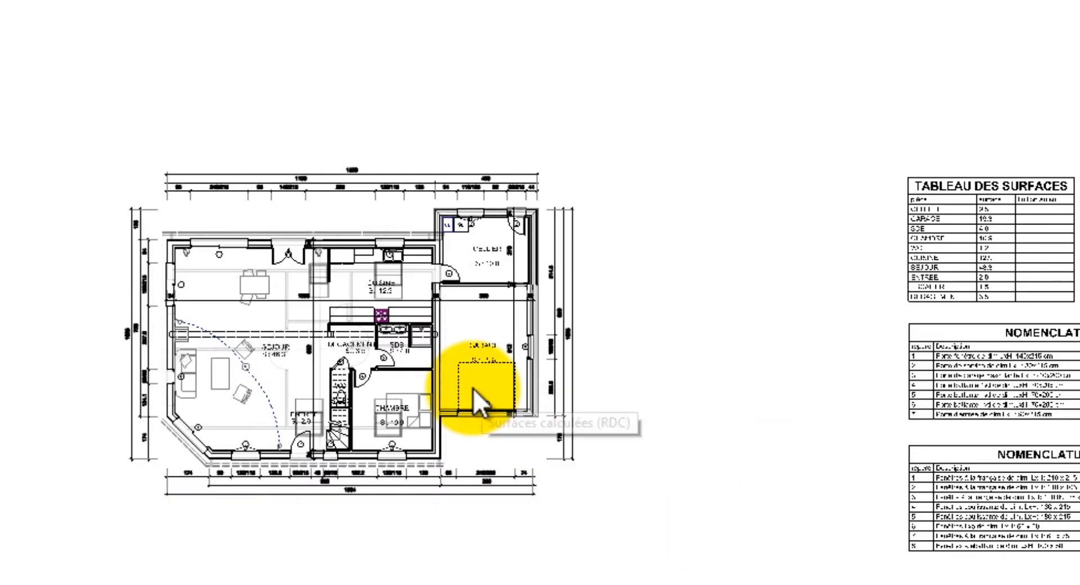
Activate the Fondations level and shift the garage's outer side foundation wall inward to match the narrowed garage
{"action": "scroll", "coordinate": [473, 390], "scroll_direction": "up", "scroll_amount": 5}
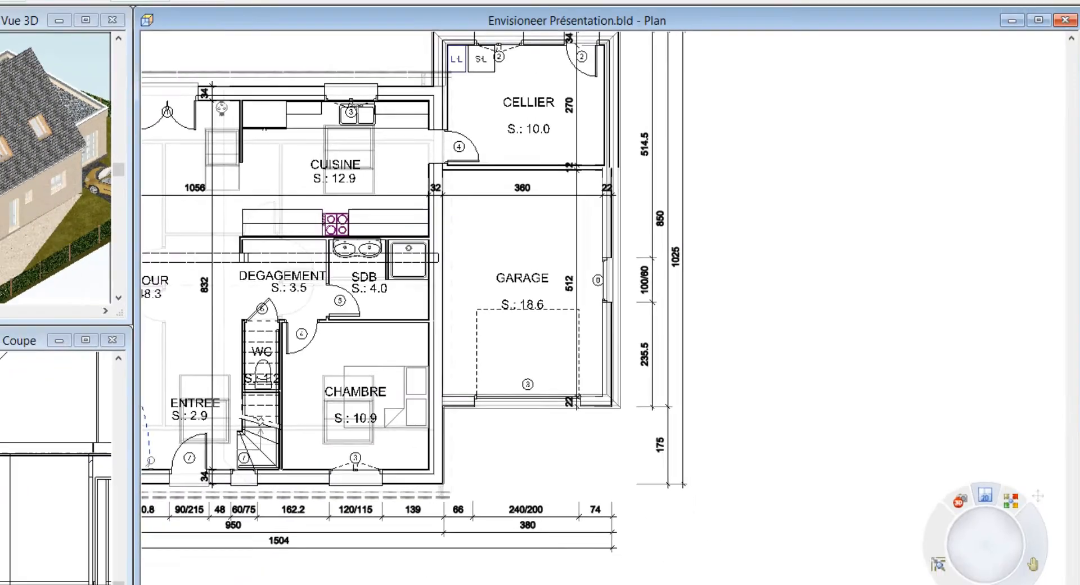
{"action": "left_click", "coordinate": [116, 562]}
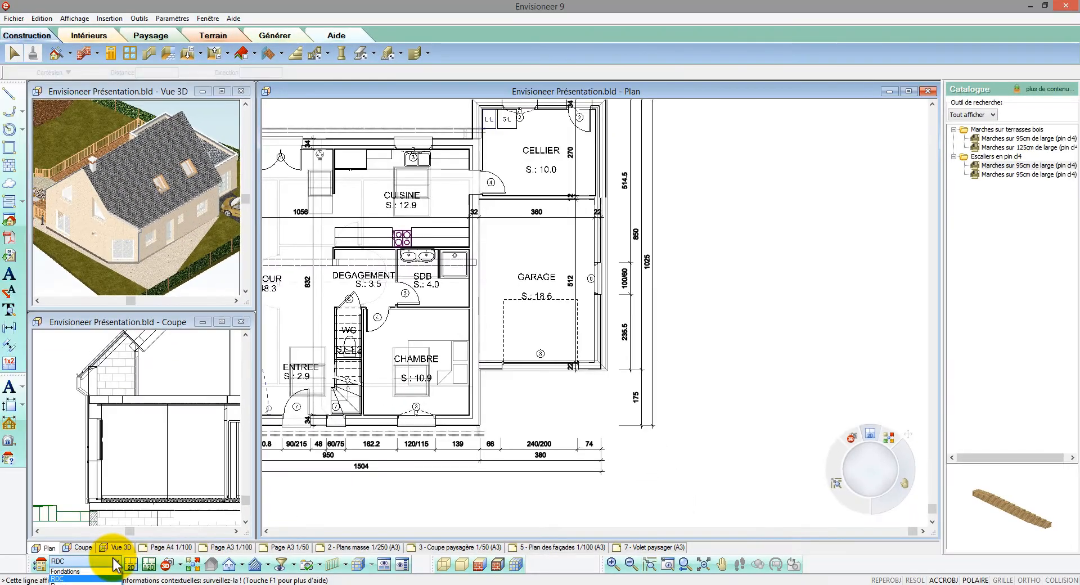
{"action": "left_click", "coordinate": [84, 572]}
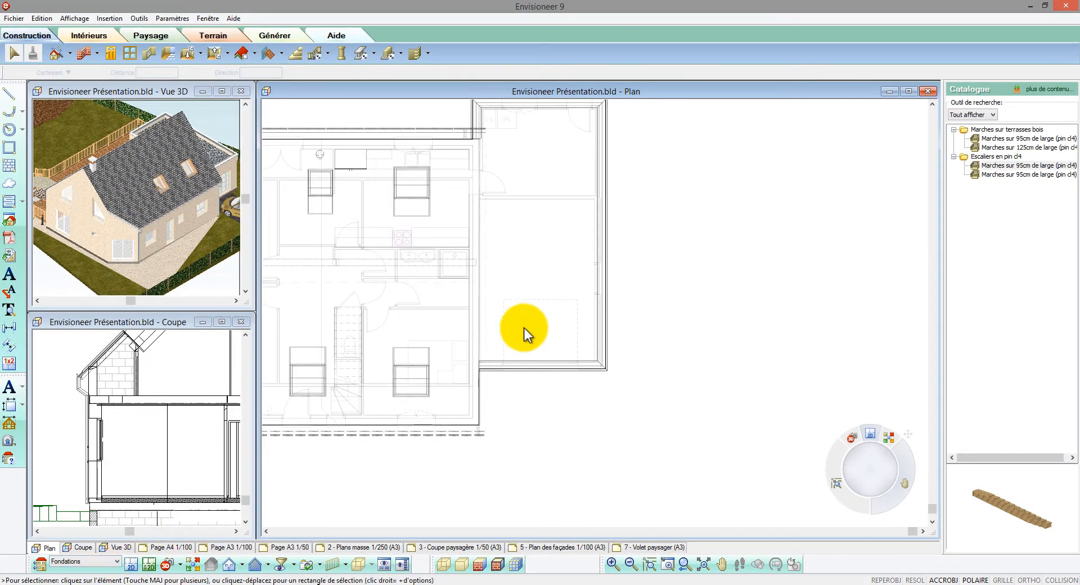
{"action": "left_click_drag", "start_coordinate": [602, 236], "coordinate": [601, 236]}
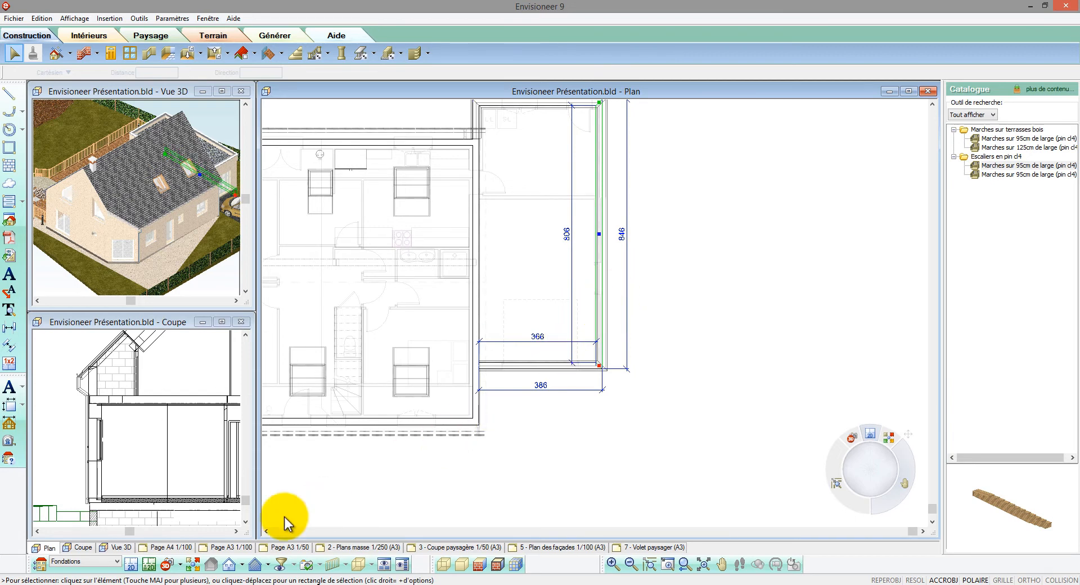
Activate the Acrotère level and shift the garage's outer side parapet inward to line up with the moved wall
{"action": "left_click", "coordinate": [88, 583]}
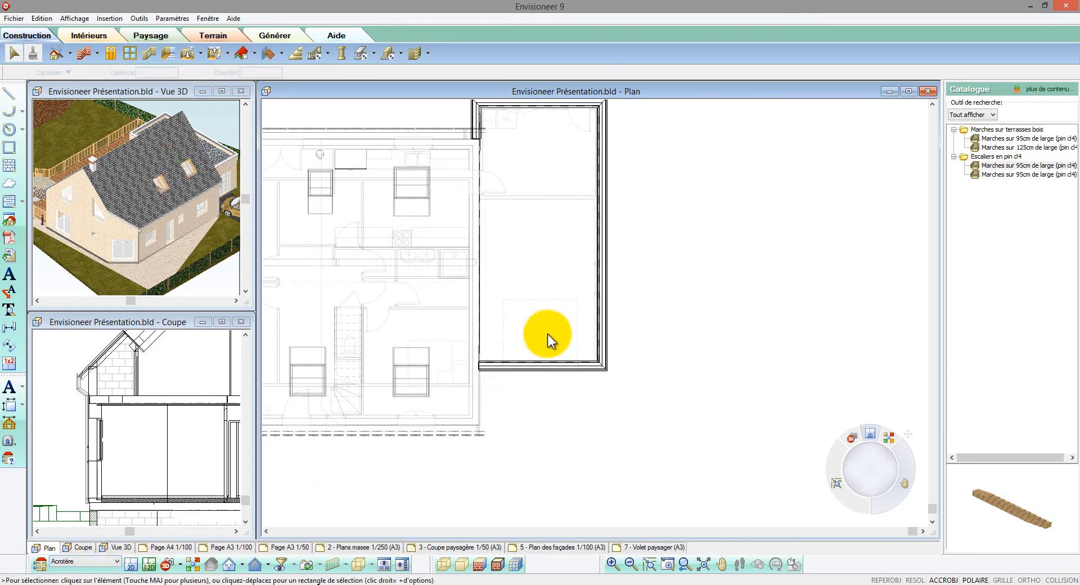
{"action": "left_click", "coordinate": [605, 270]}
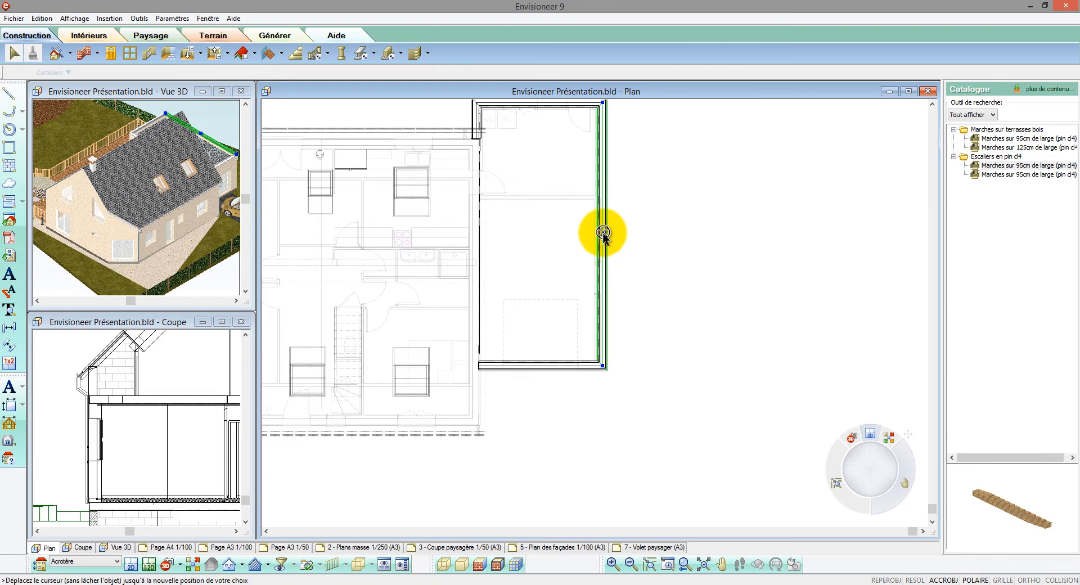
{"action": "left_click_drag", "start_coordinate": [600, 232], "coordinate": [601, 236]}
{"action": "left_click", "coordinate": [607, 236]}
{"action": "left_click", "coordinate": [633, 258]}
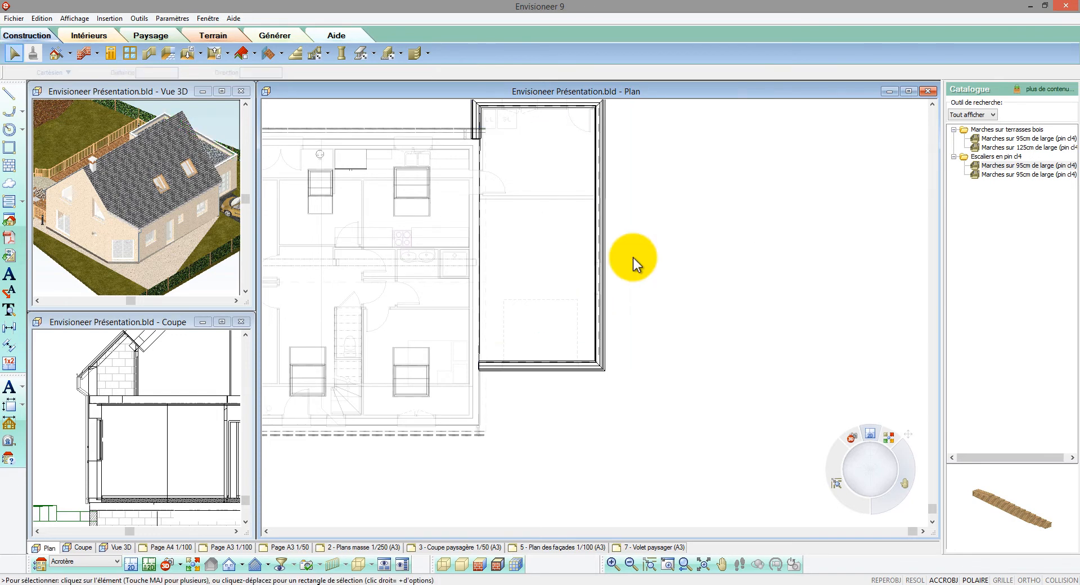
Examine the full house section in the Coupe window
{"action": "left_click", "coordinate": [57, 454]}
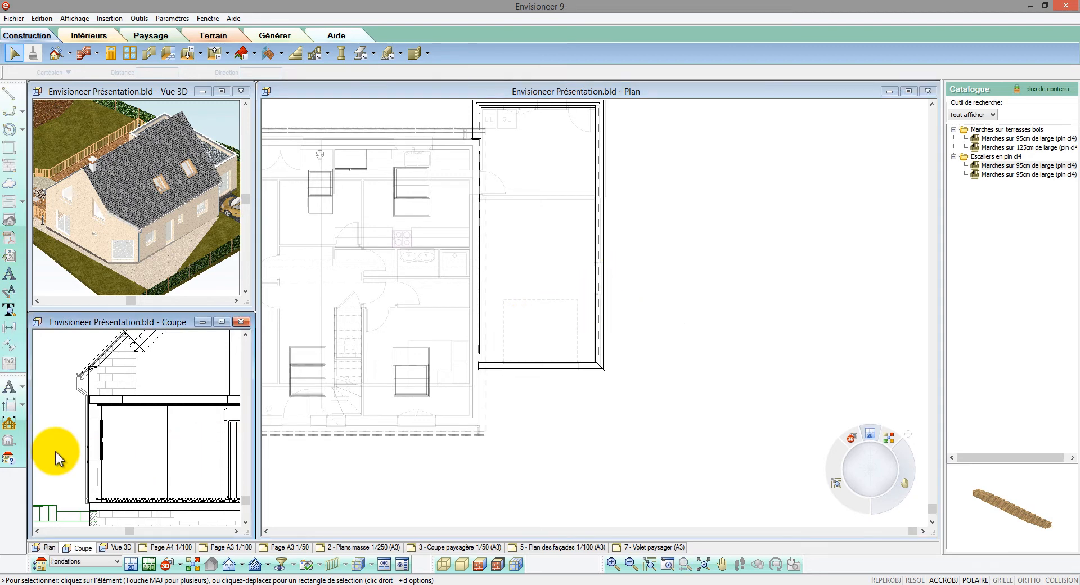
{"action": "scroll", "coordinate": [53, 452], "scroll_direction": "down", "scroll_amount": 5}
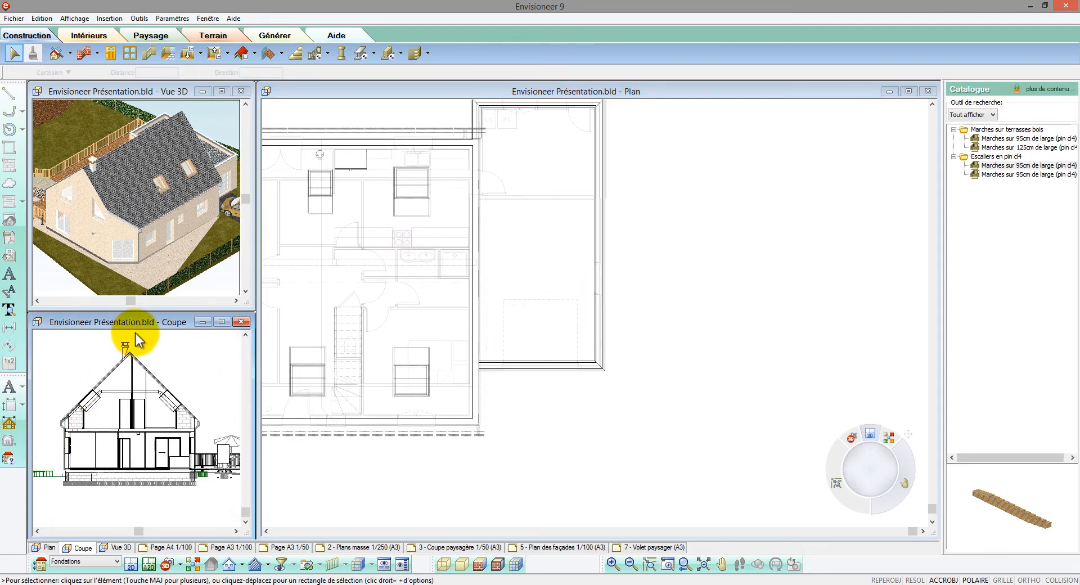
{"action": "scroll", "coordinate": [136, 339], "scroll_direction": "up", "scroll_amount": 2}
Display the front façade elevation in the Plan window
{"action": "left_click", "coordinate": [668, 398]}
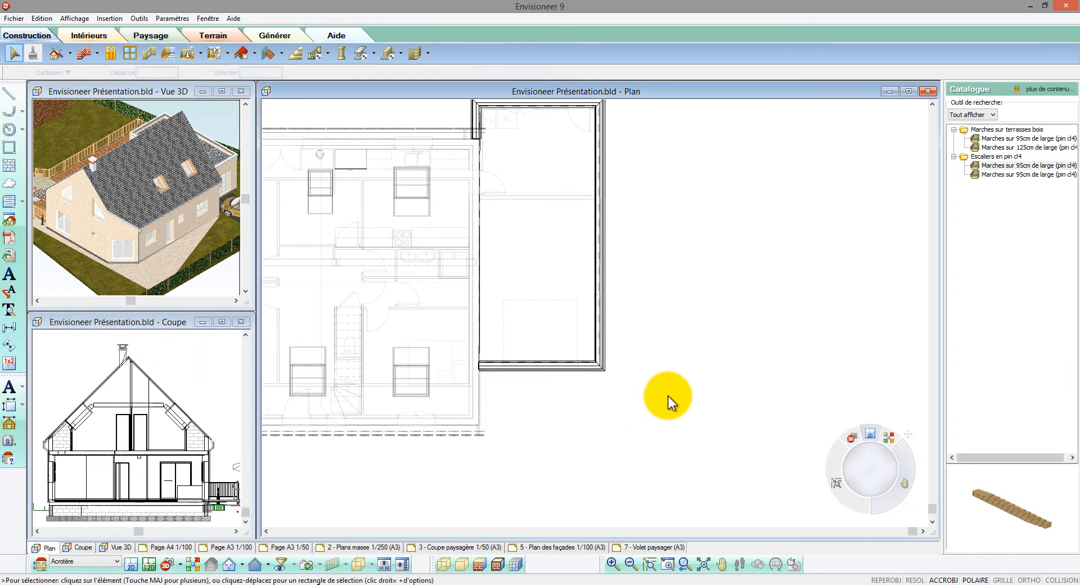
{"action": "scroll", "coordinate": [673, 388], "scroll_direction": "down", "scroll_amount": 3}
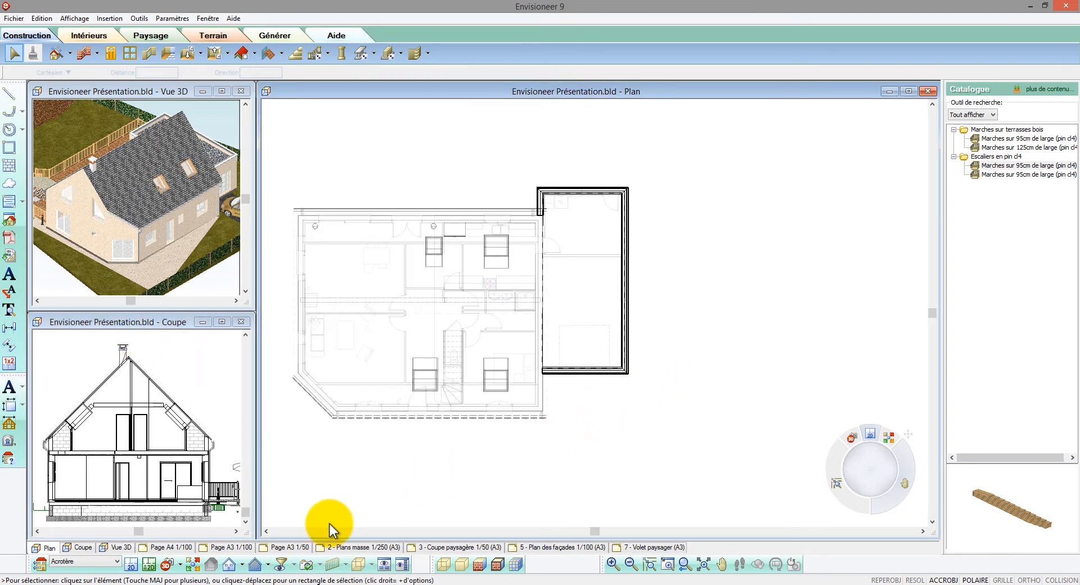
{"action": "left_click", "coordinate": [242, 565]}
{"action": "left_click", "coordinate": [258, 514]}
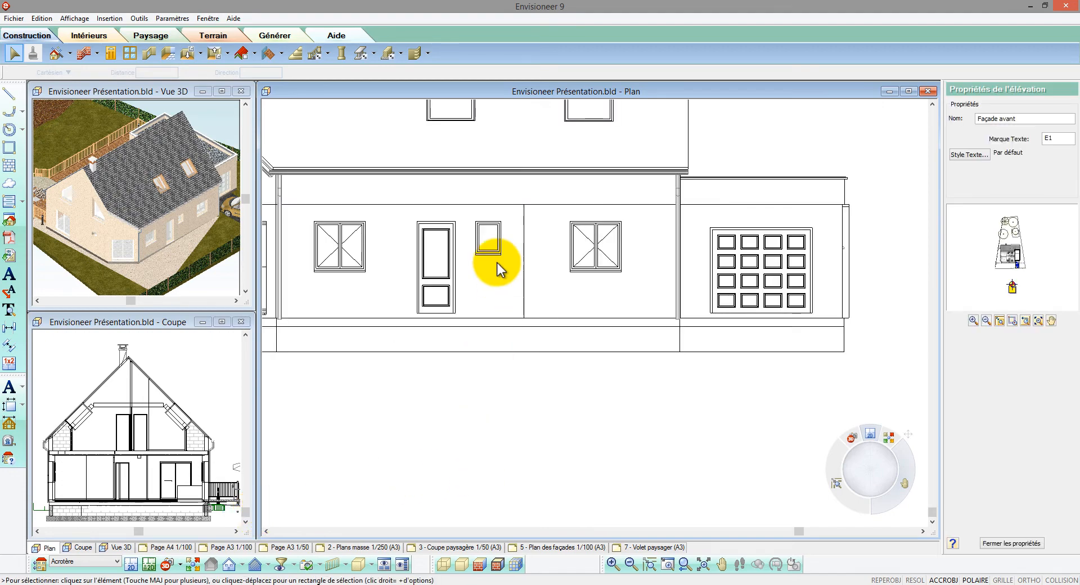
Change the small window beside the entrance door to the "fixe" type and set its height to 300
{"action": "right_click", "coordinate": [493, 242]}
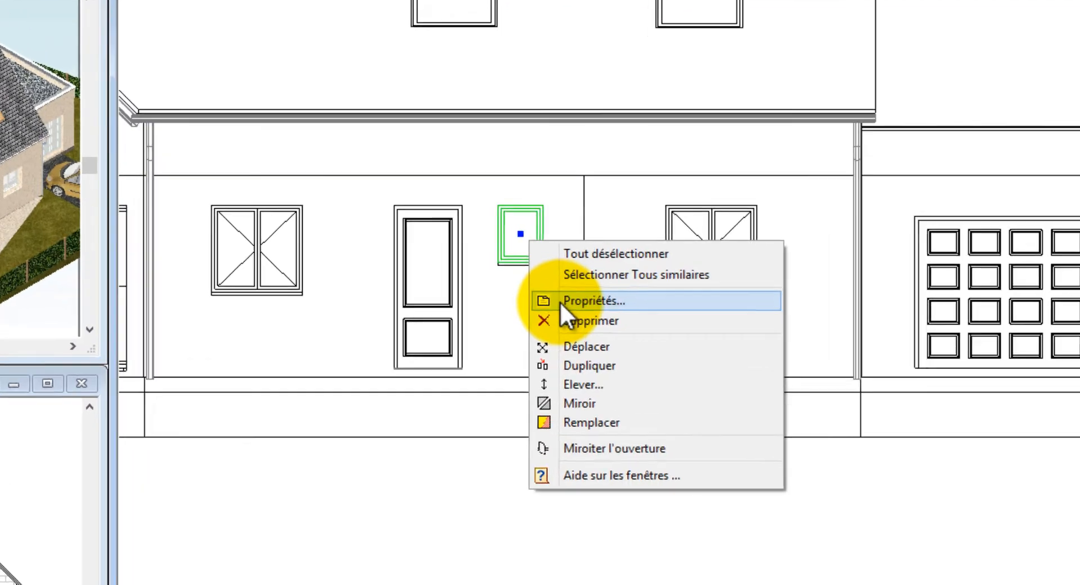
{"action": "left_click", "coordinate": [559, 301]}
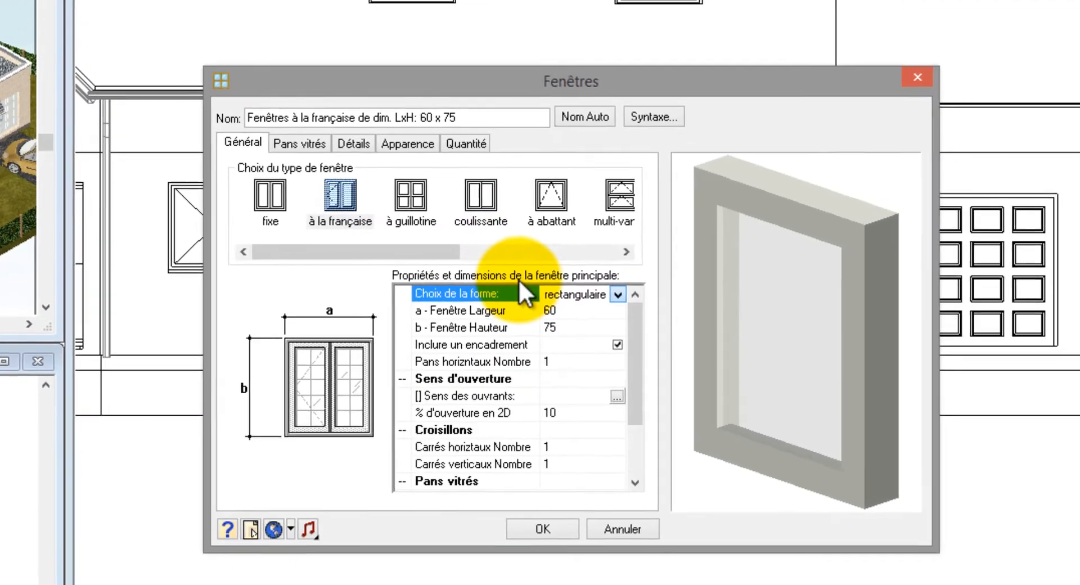
{"action": "left_click", "coordinate": [267, 196]}
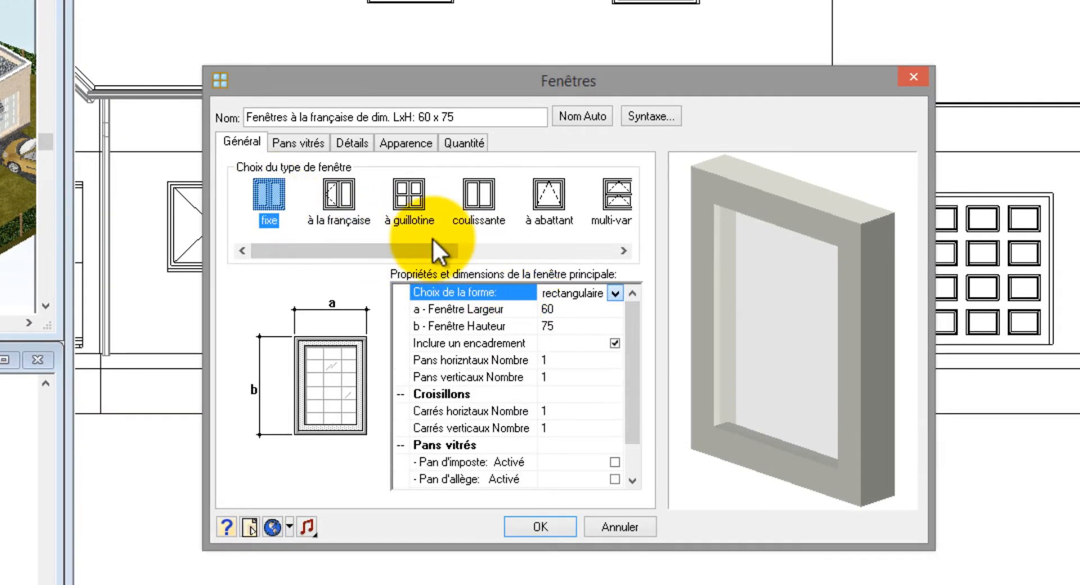
{"action": "left_click", "coordinate": [562, 326]}
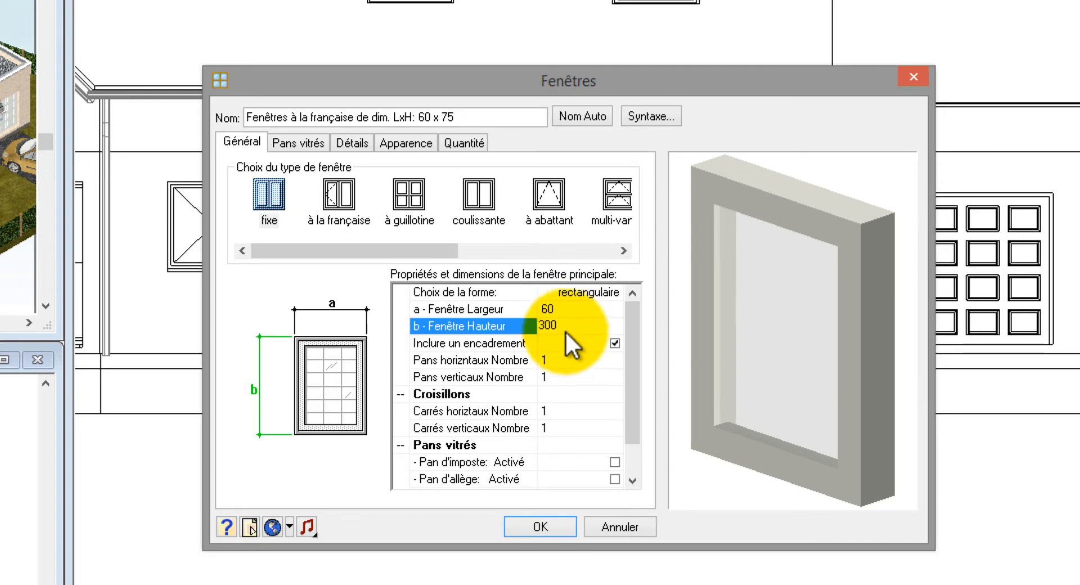
{"action": "left_click", "coordinate": [538, 526]}
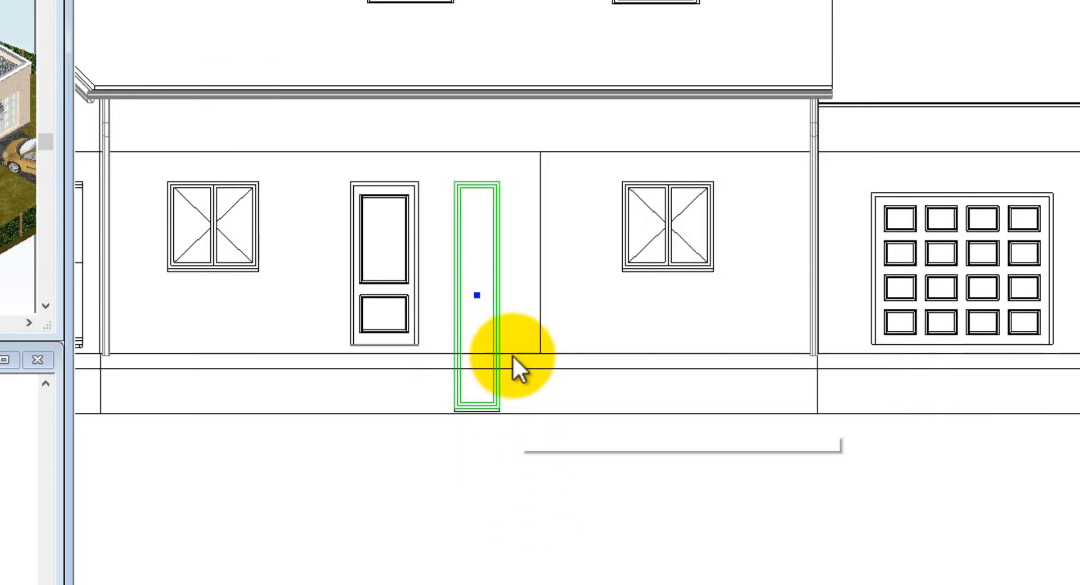
Raise the tall fixed window beside the entrance door with Elever, setting its vertical level to 300
{"action": "right_click", "coordinate": [488, 284]}
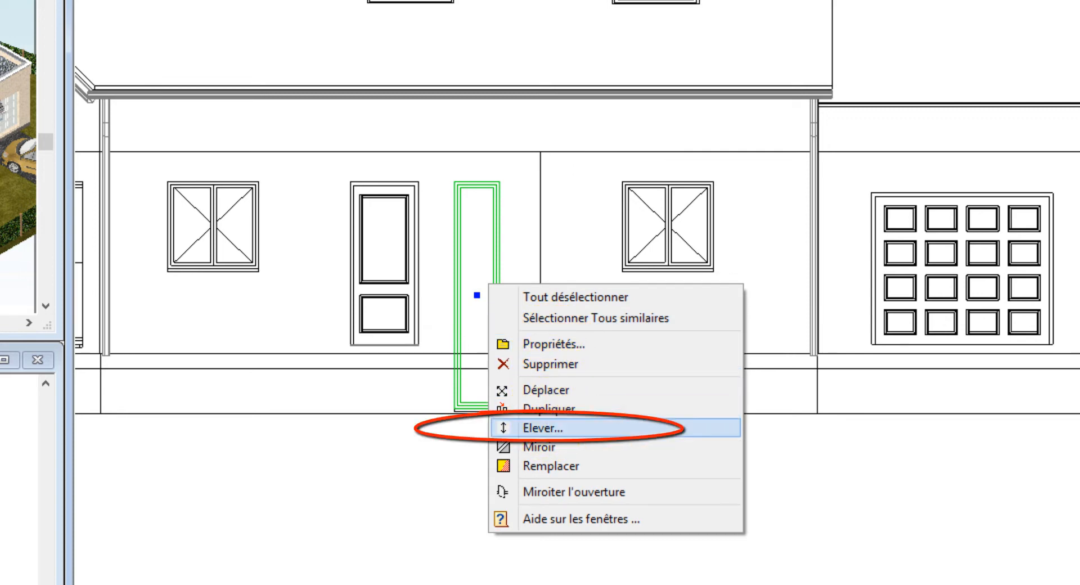
{"action": "left_click", "coordinate": [548, 423]}
{"action": "type", "text": "300"}
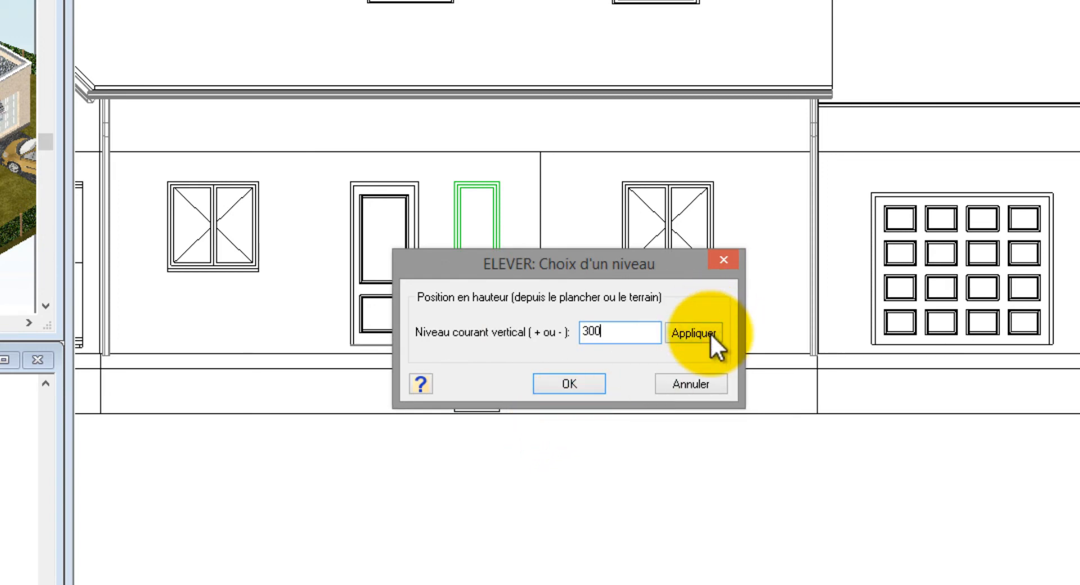
{"action": "left_click", "coordinate": [710, 333]}
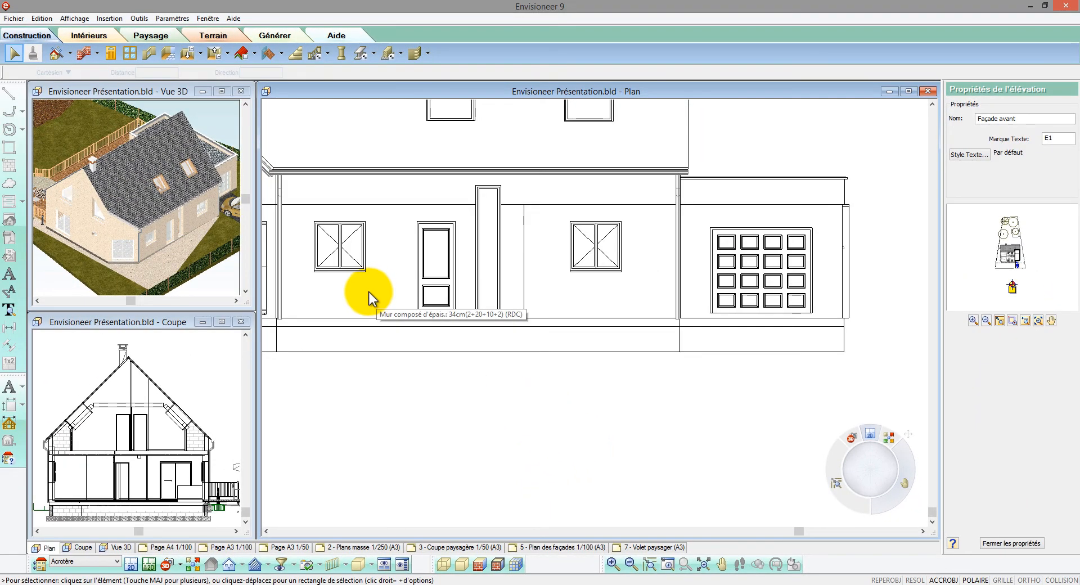
Insert shutters on both sides of the two front-façade casement windows, only on the wall face opposite the joinery
{"action": "left_click", "coordinate": [428, 54]}
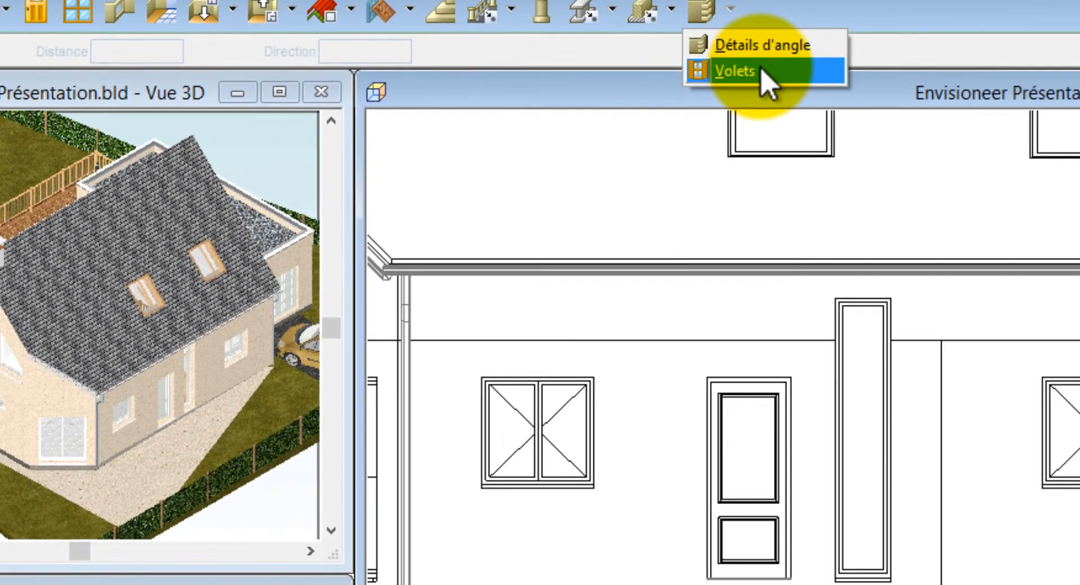
{"action": "left_click", "coordinate": [972, 186]}
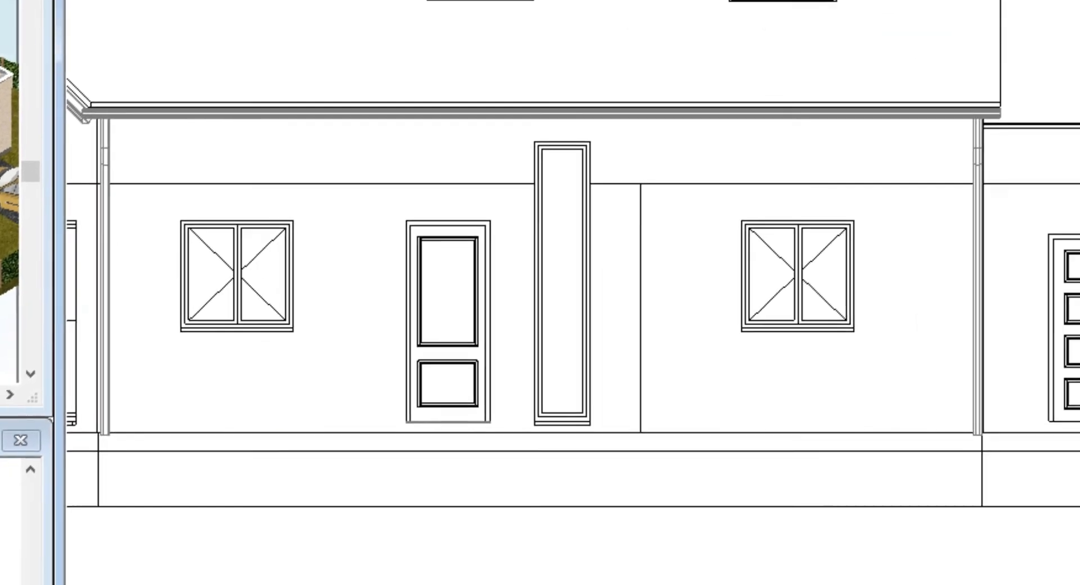
{"action": "left_click", "coordinate": [509, 355]}
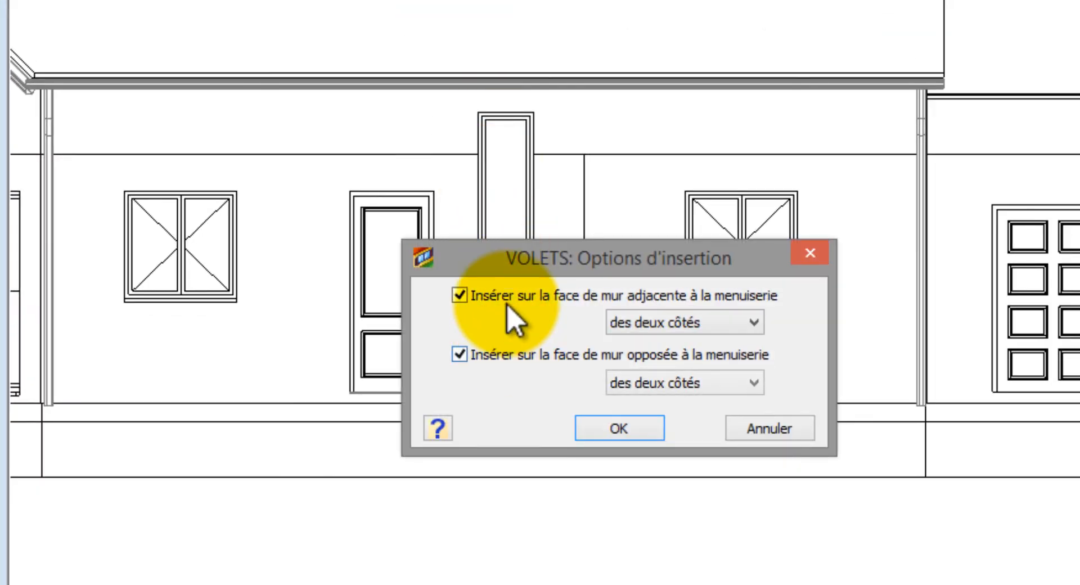
{"action": "left_click", "coordinate": [505, 302]}
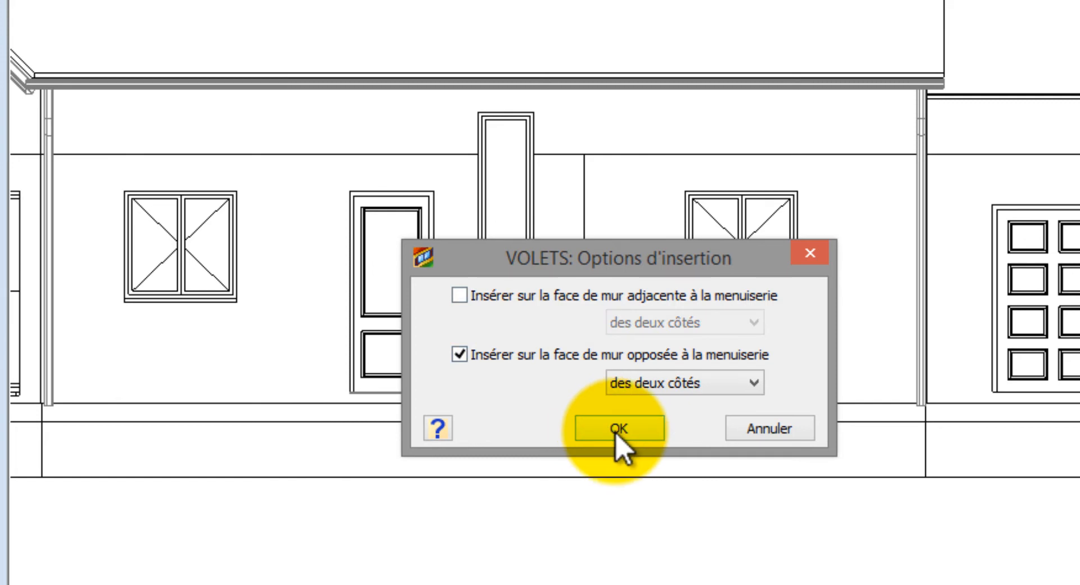
{"action": "left_click", "coordinate": [617, 428]}
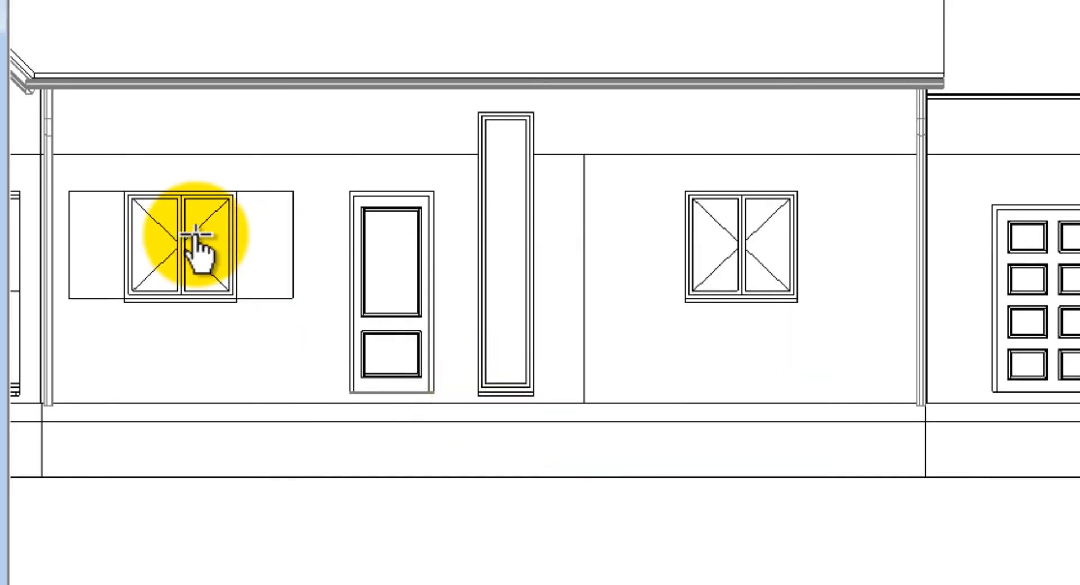
{"action": "left_click", "coordinate": [740, 270]}
{"action": "right_click", "coordinate": [748, 271]}
{"action": "left_click", "coordinate": [757, 269]}
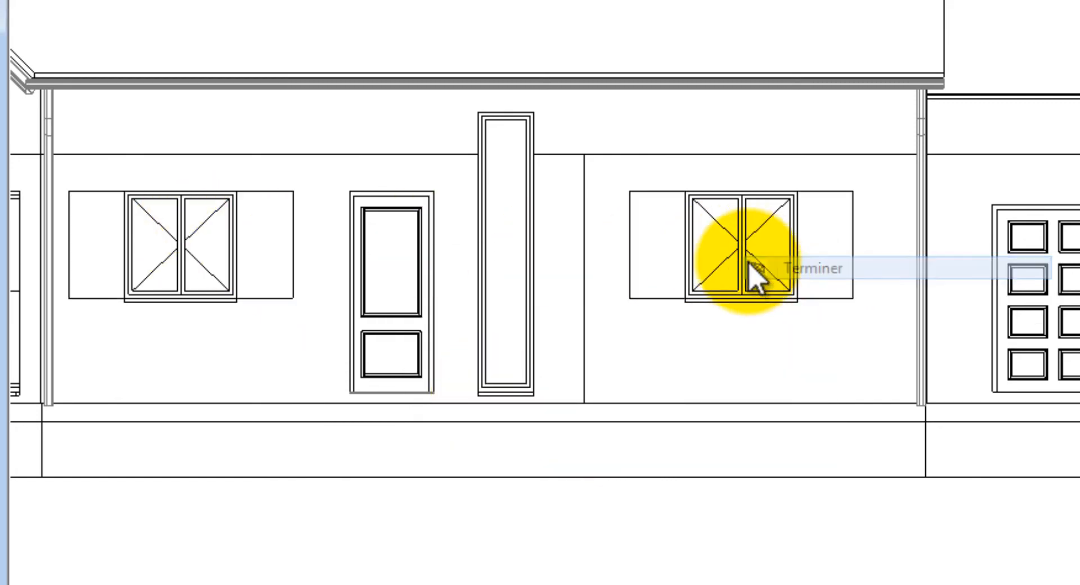
Select all similar shutters and replace them with "Volet à 2 barres", previewing the model as "en Rendu et arêtes"
{"action": "right_click", "coordinate": [648, 246]}
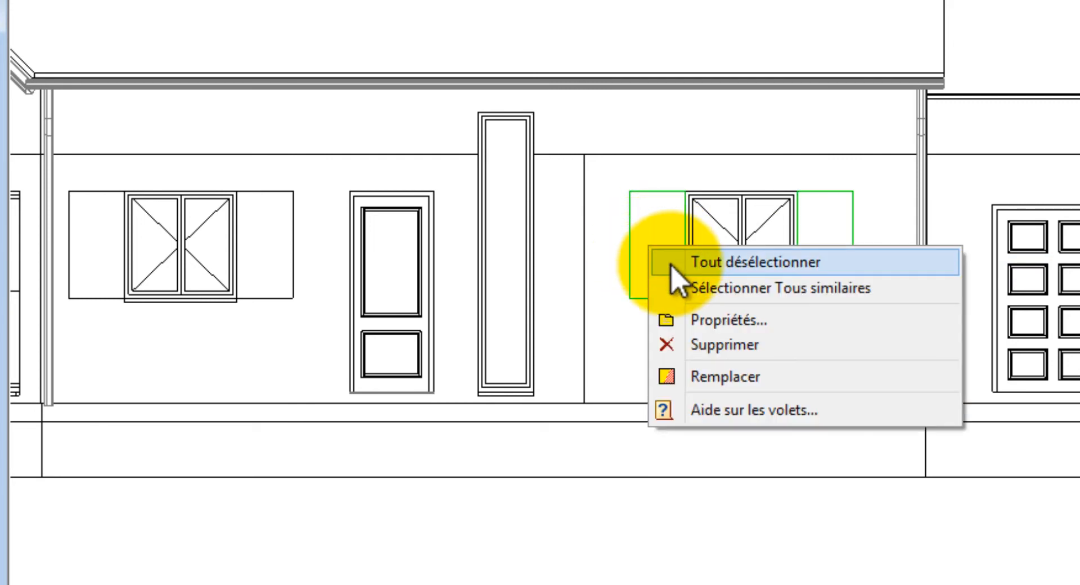
{"action": "left_click", "coordinate": [696, 290]}
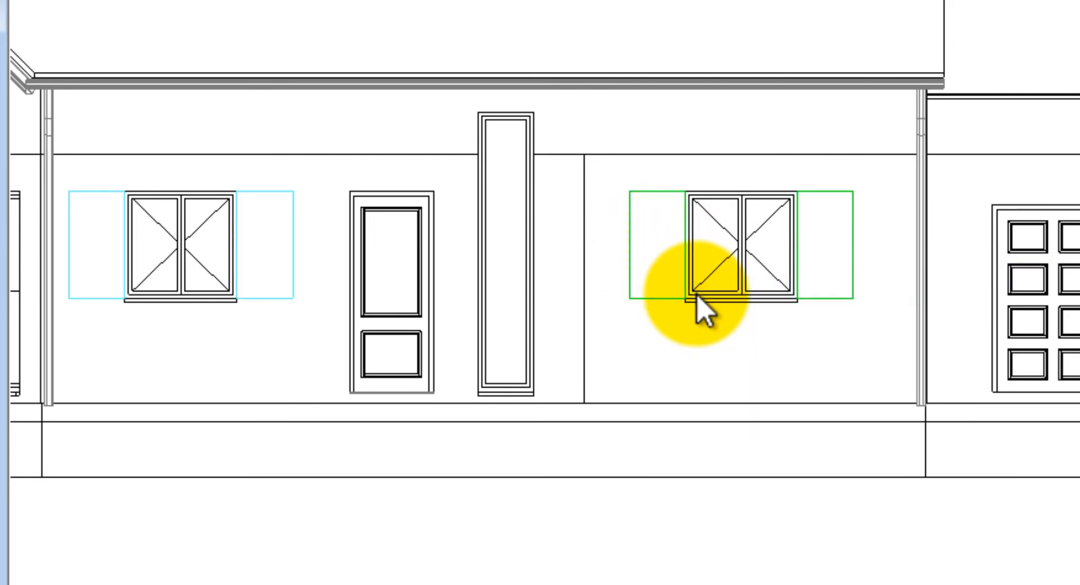
{"action": "right_click", "coordinate": [700, 295]}
{"action": "left_click", "coordinate": [726, 398]}
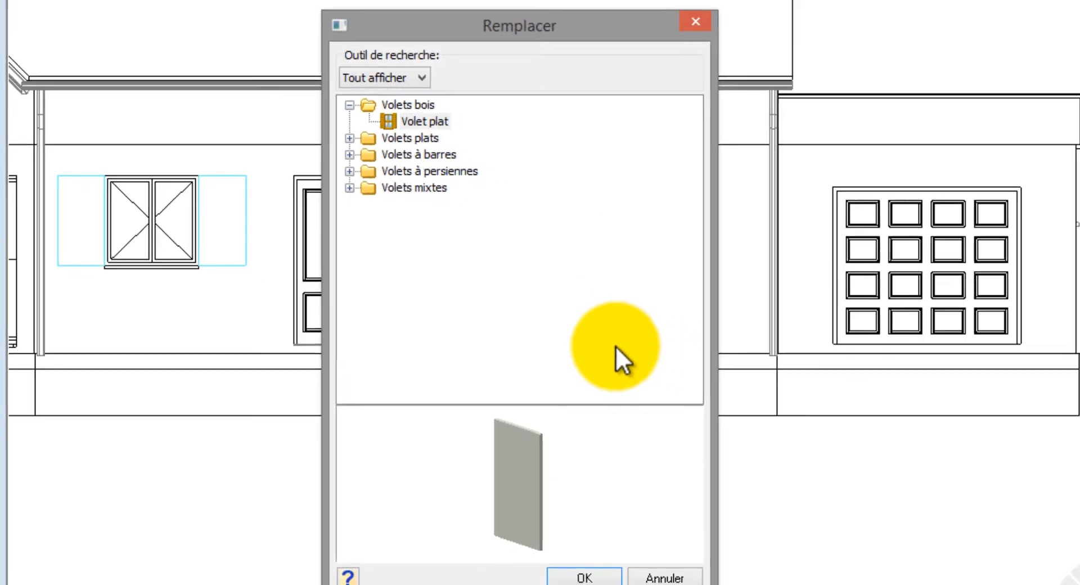
{"action": "left_click", "coordinate": [333, 151]}
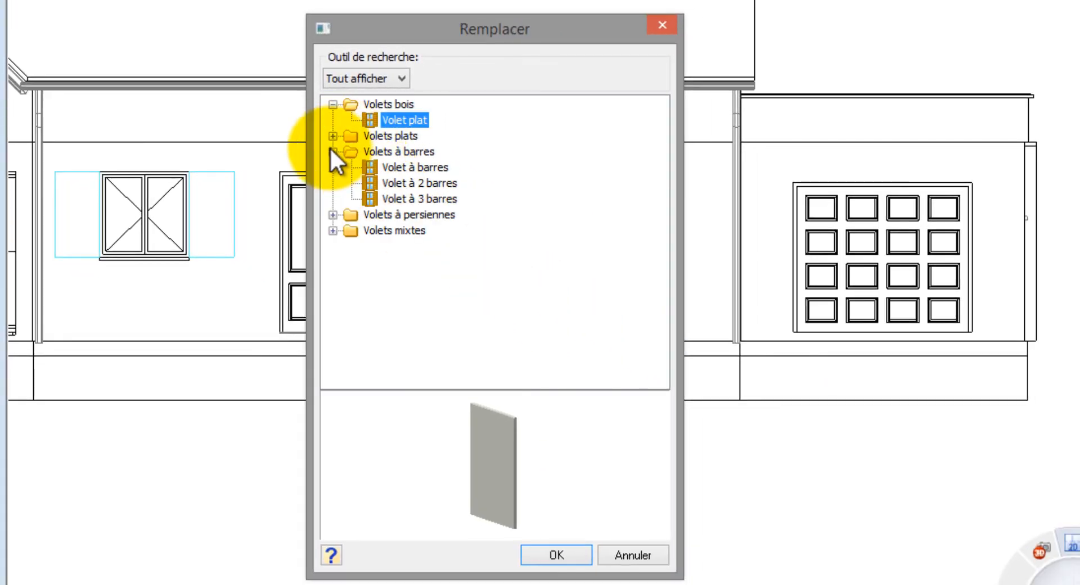
{"action": "left_click", "coordinate": [397, 181]}
{"action": "right_click", "coordinate": [512, 424]}
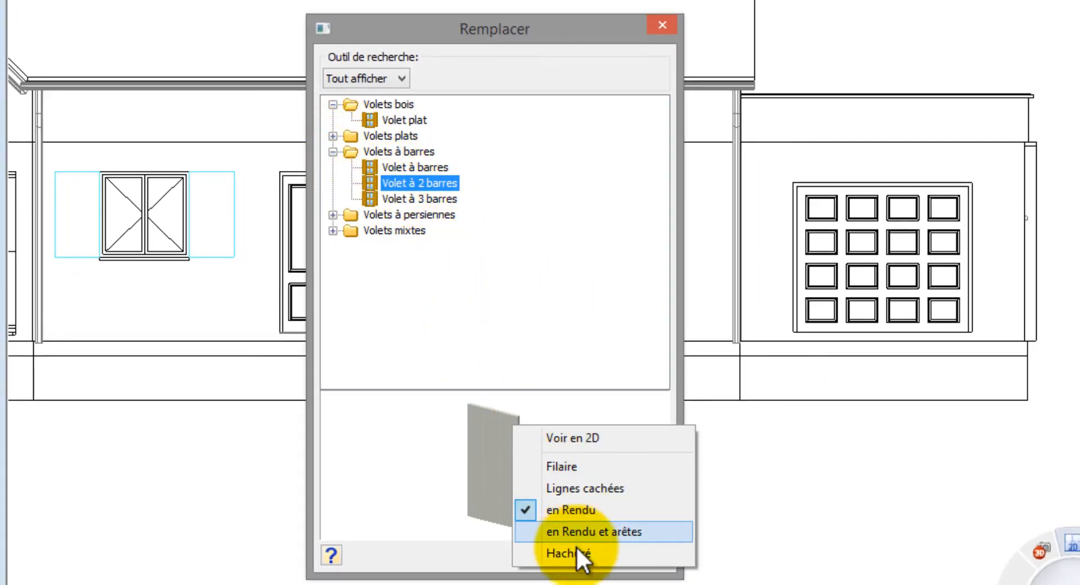
{"action": "left_click", "coordinate": [577, 532]}
{"action": "left_click", "coordinate": [560, 554]}
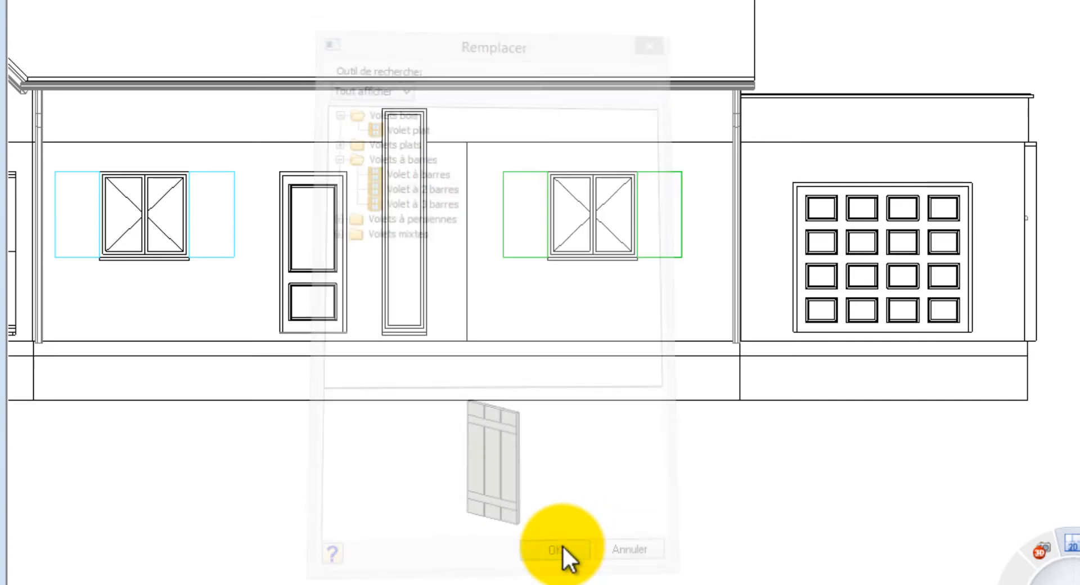
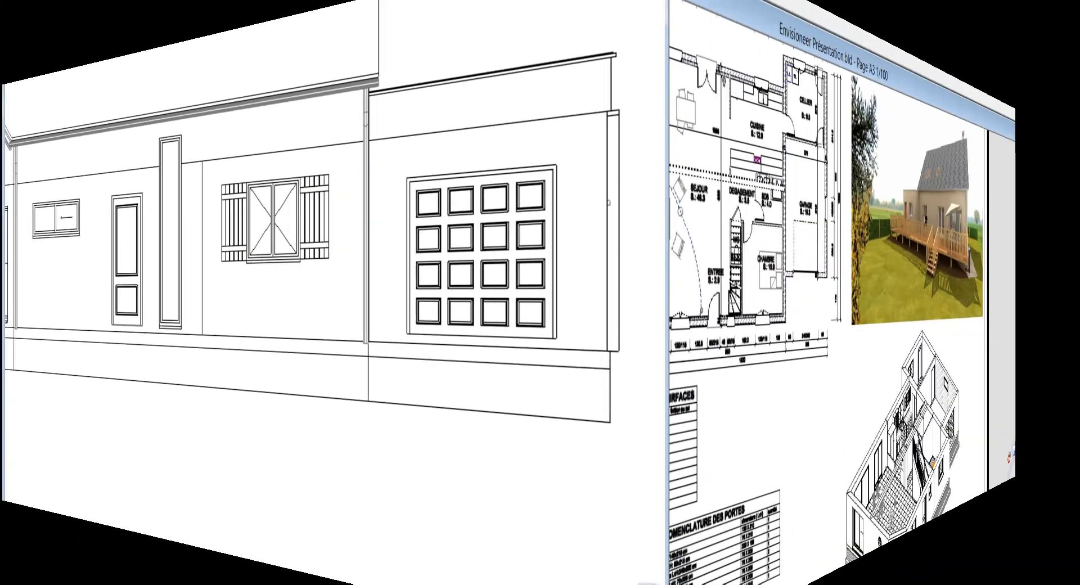
Update the floor plan's direct view on the Page A3 1/100 presentation page to match the modified model
{"action": "left_click", "coordinate": [307, 560]}
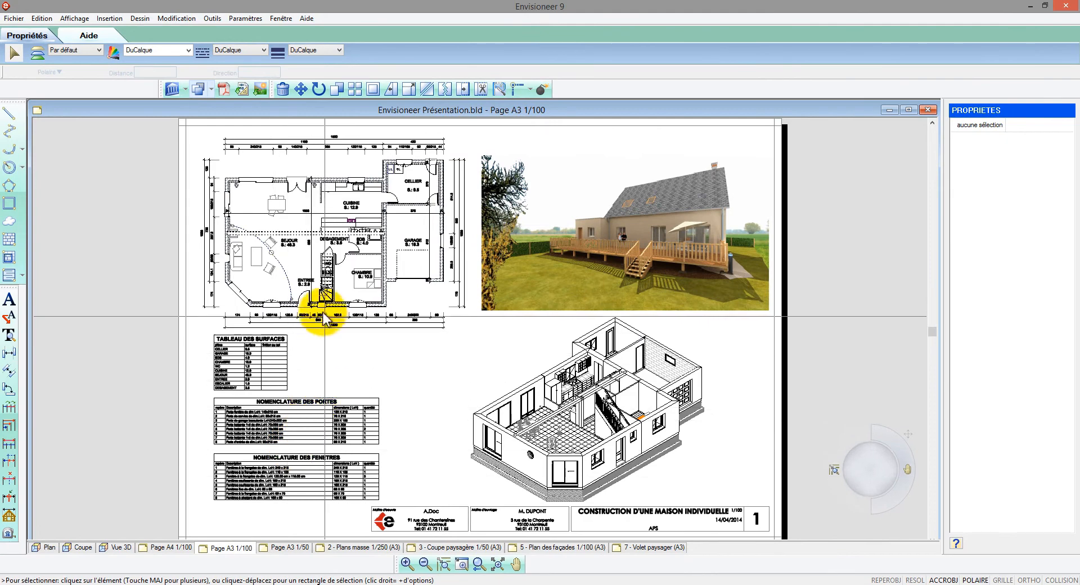
{"action": "left_click", "coordinate": [330, 310]}
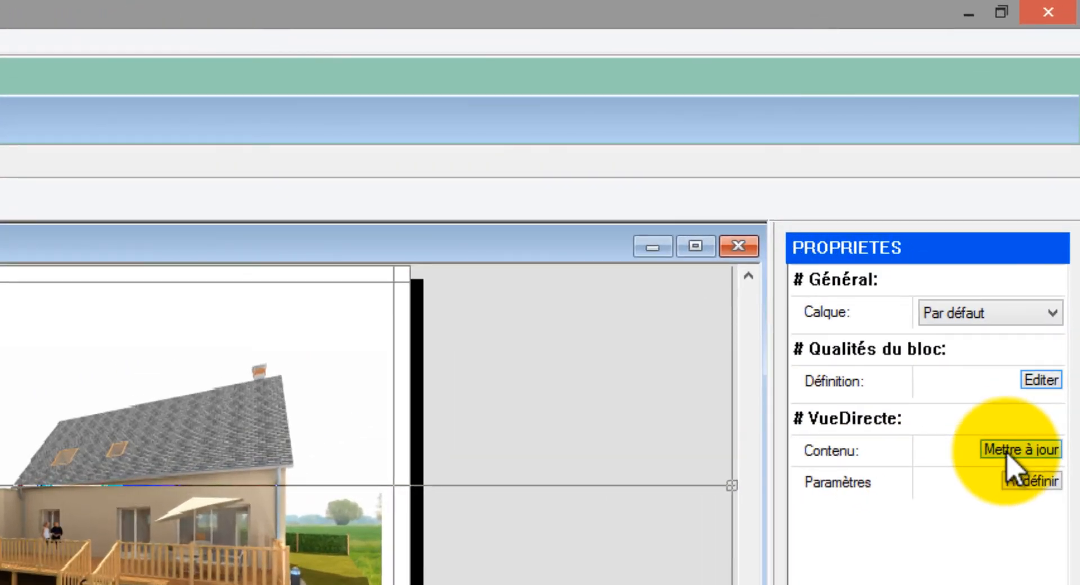
{"action": "left_click", "coordinate": [1006, 450]}
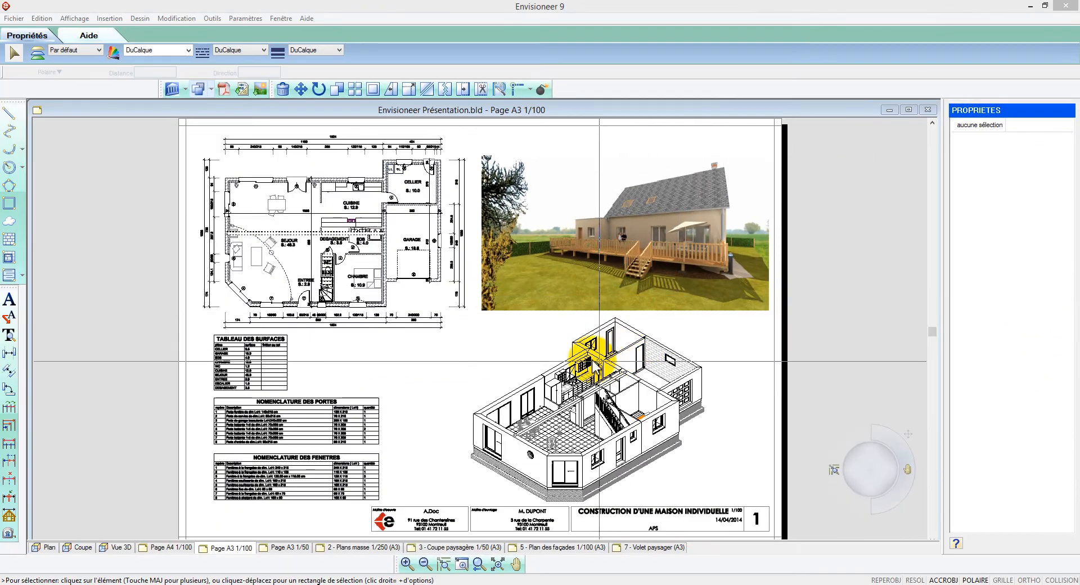
Update all direct views globally with "Mettre à jour les VuesDirectes (Global)", keeping every listed view included, and check the plan and surface table
{"action": "left_click", "coordinate": [589, 356]}
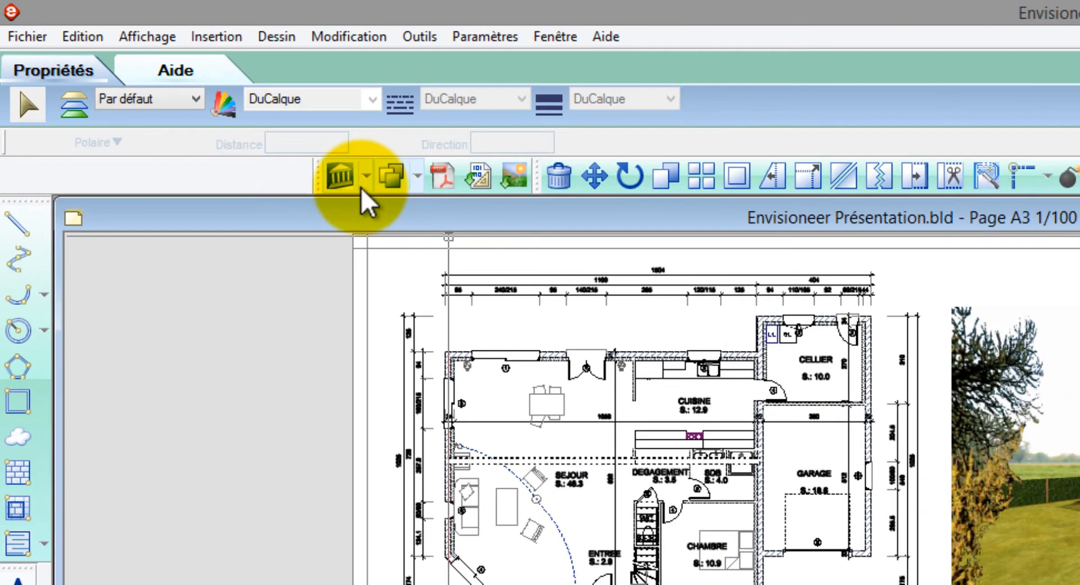
{"action": "left_click", "coordinate": [299, 152]}
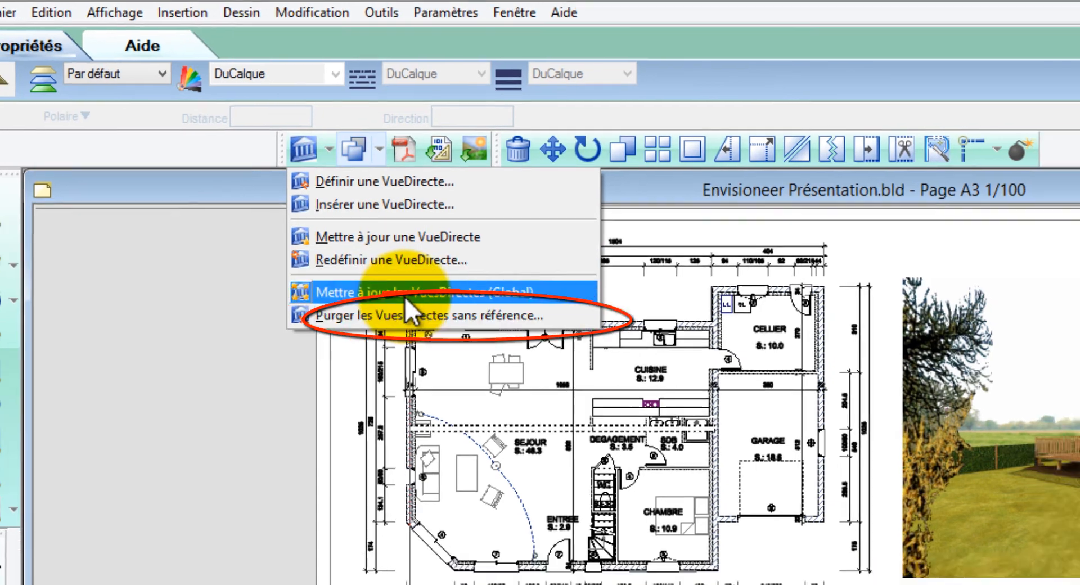
{"action": "left_click", "coordinate": [444, 324]}
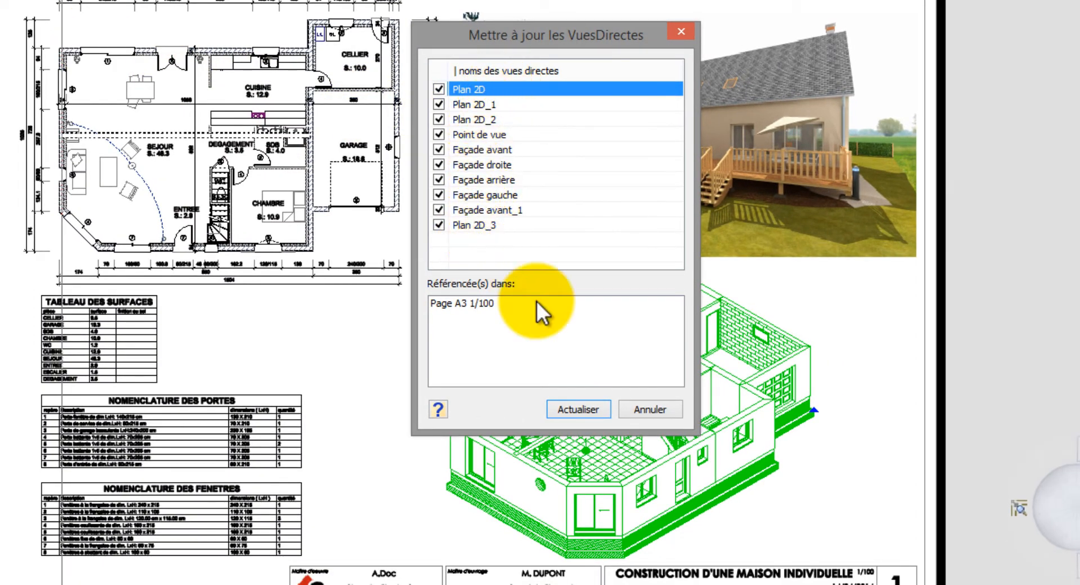
{"action": "left_click", "coordinate": [597, 410]}
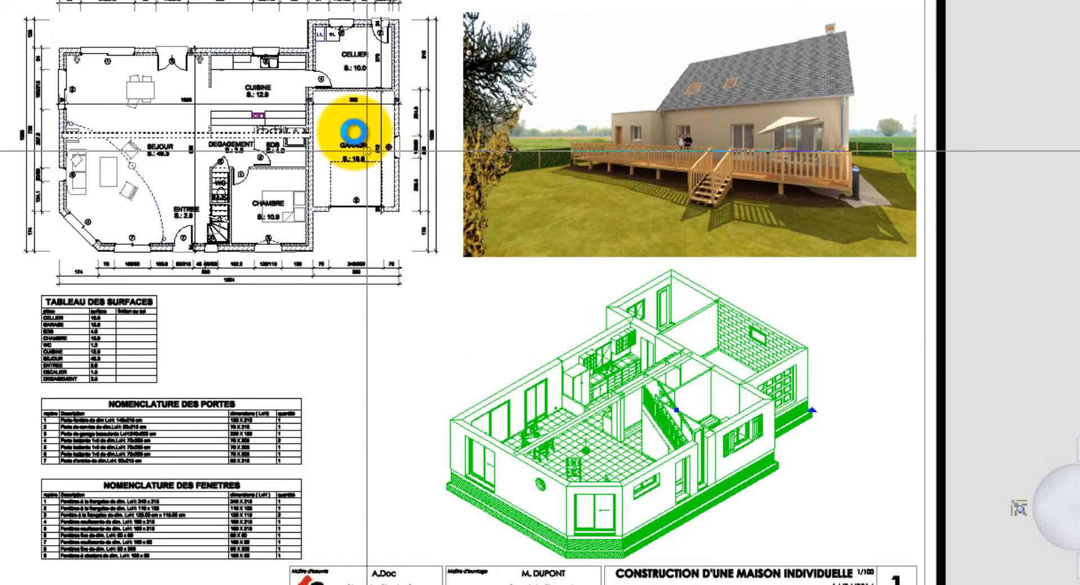
{"action": "scroll", "coordinate": [353, 131], "scroll_direction": "up", "scroll_amount": 4}
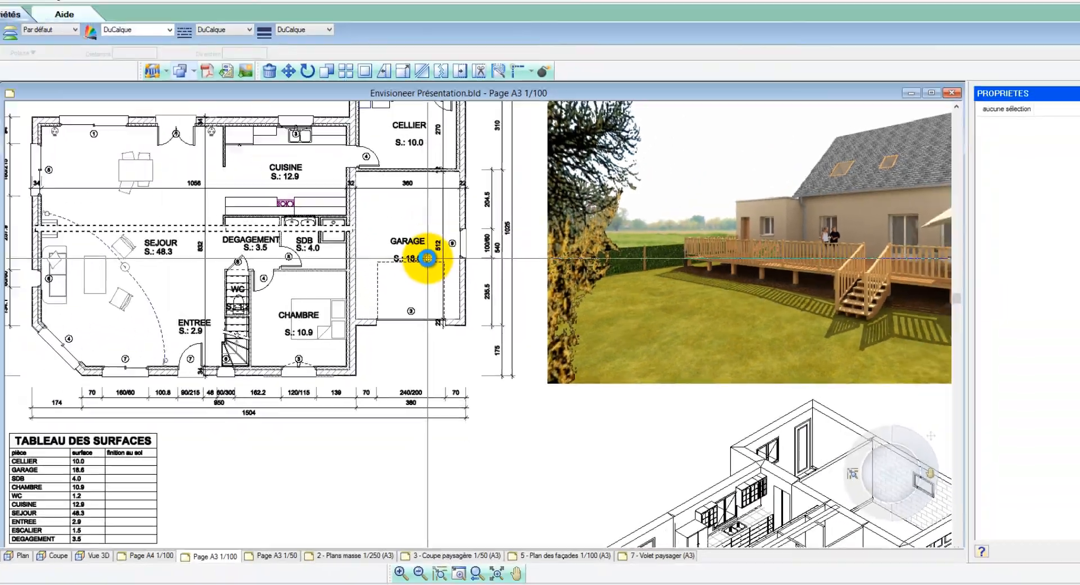
{"action": "scroll", "coordinate": [120, 464], "scroll_direction": "up", "scroll_amount": 3}
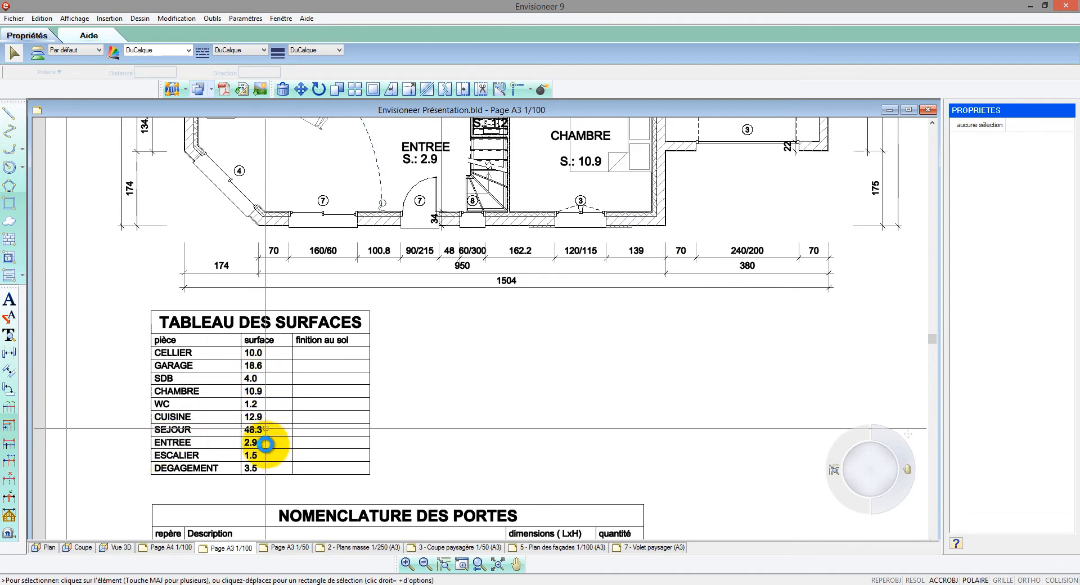
On the 2 - Plans masse 1/250 (A3) page, move the house view so the garage corner meets the end of the 4m boundary dimension
{"action": "left_click", "coordinate": [350, 548]}
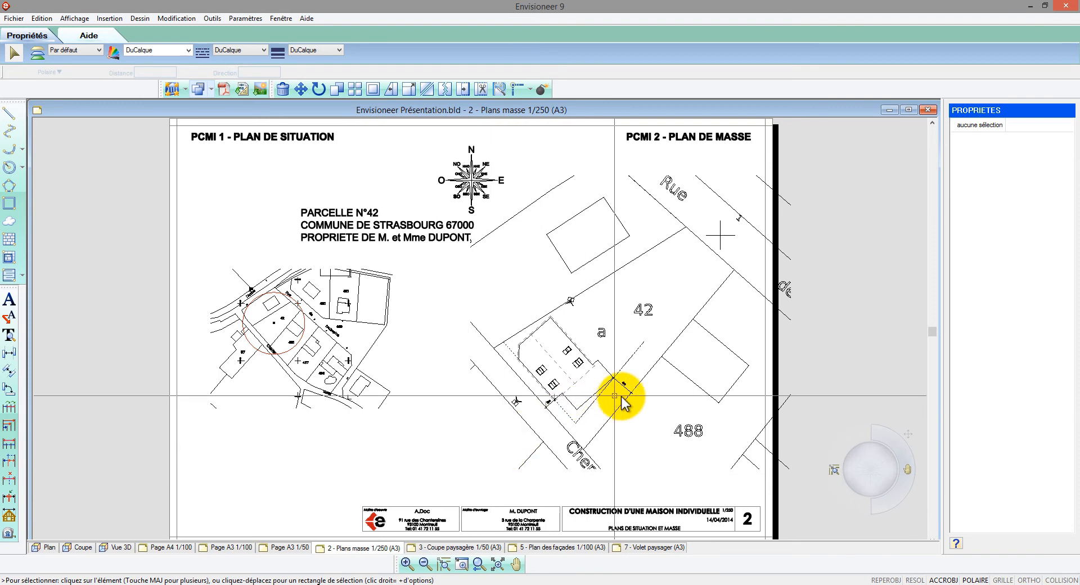
{"action": "scroll", "coordinate": [626, 401], "scroll_direction": "up", "scroll_amount": 5}
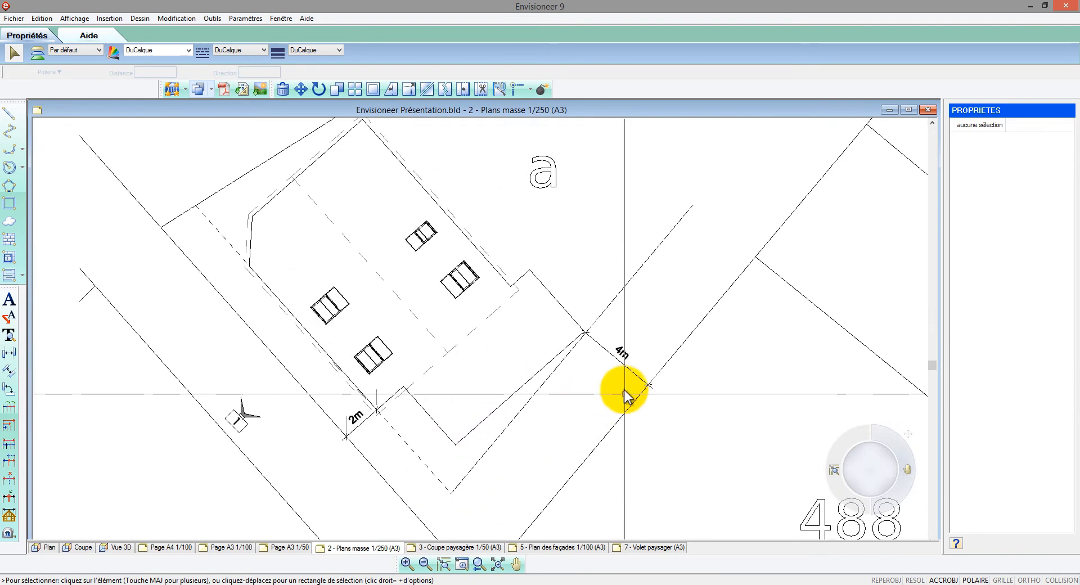
{"action": "left_click", "coordinate": [619, 360]}
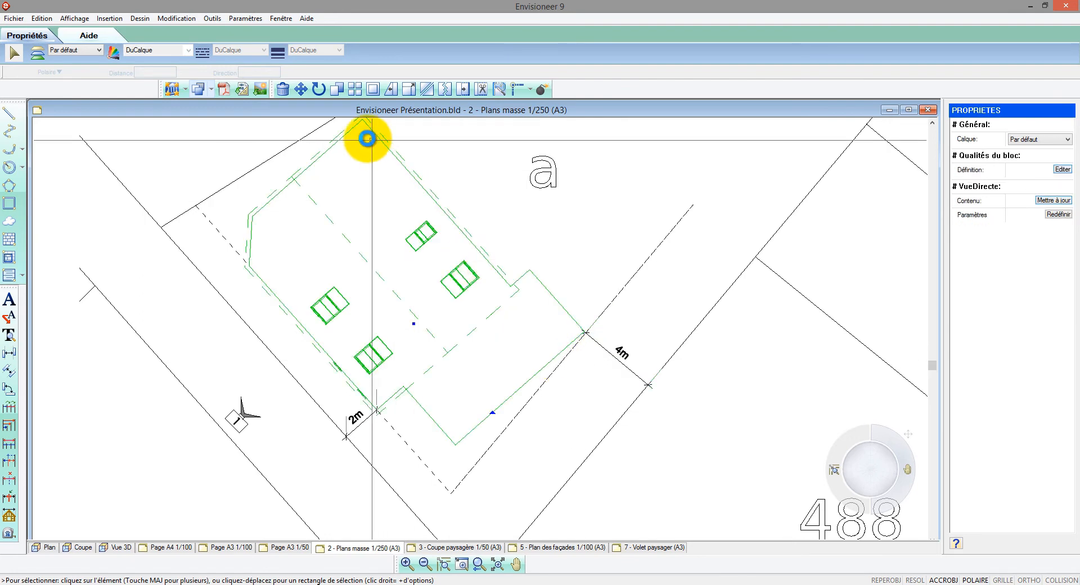
{"action": "left_click", "coordinate": [301, 89]}
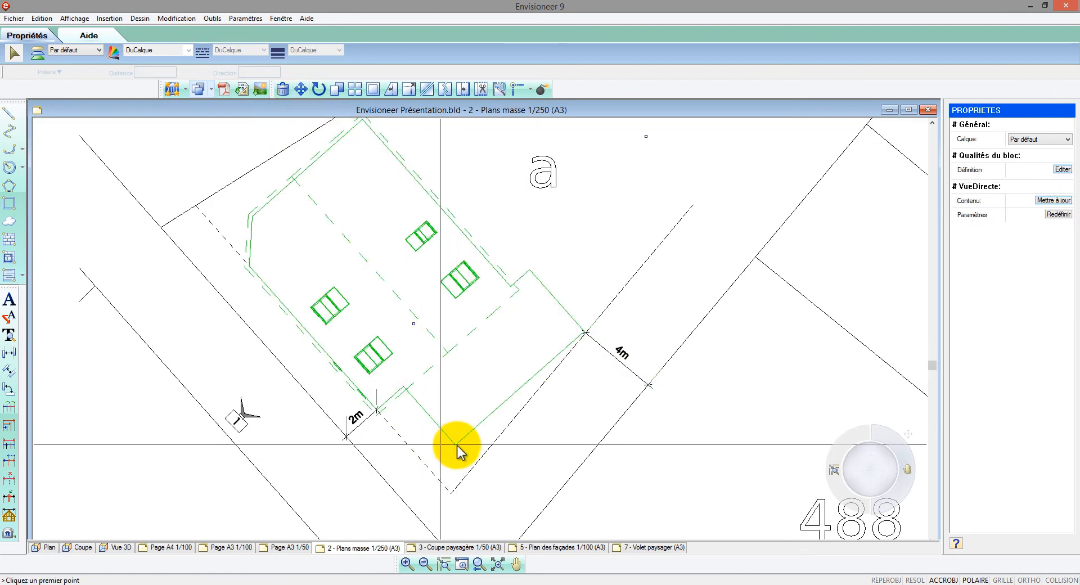
{"action": "left_click", "coordinate": [583, 333]}
{"action": "left_click", "coordinate": [586, 336]}
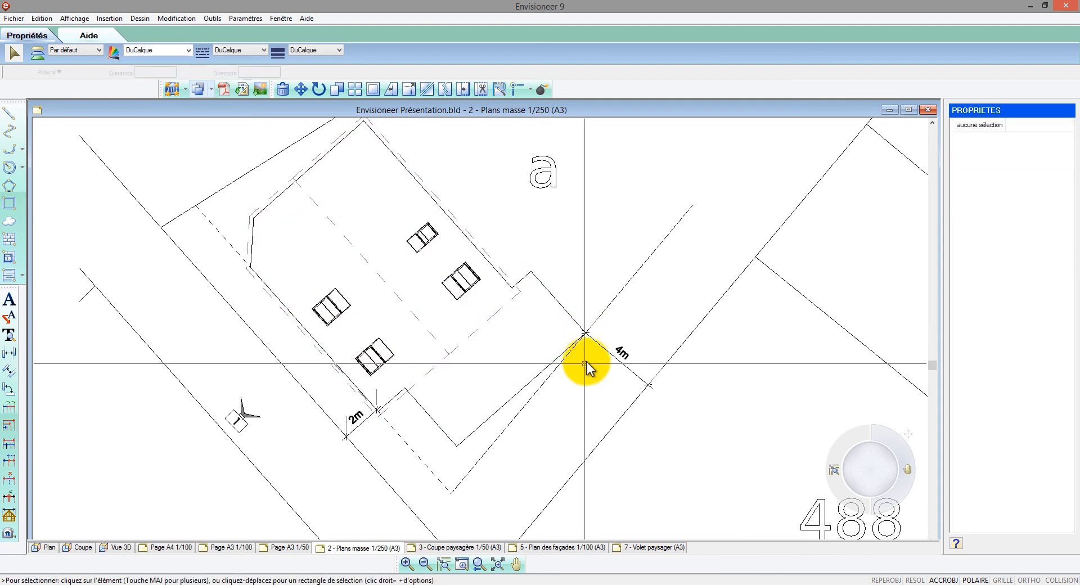
{"action": "scroll", "coordinate": [587, 338], "scroll_direction": "down", "scroll_amount": 3}
{"action": "scroll", "coordinate": [586, 354], "scroll_direction": "down", "scroll_amount": 3}
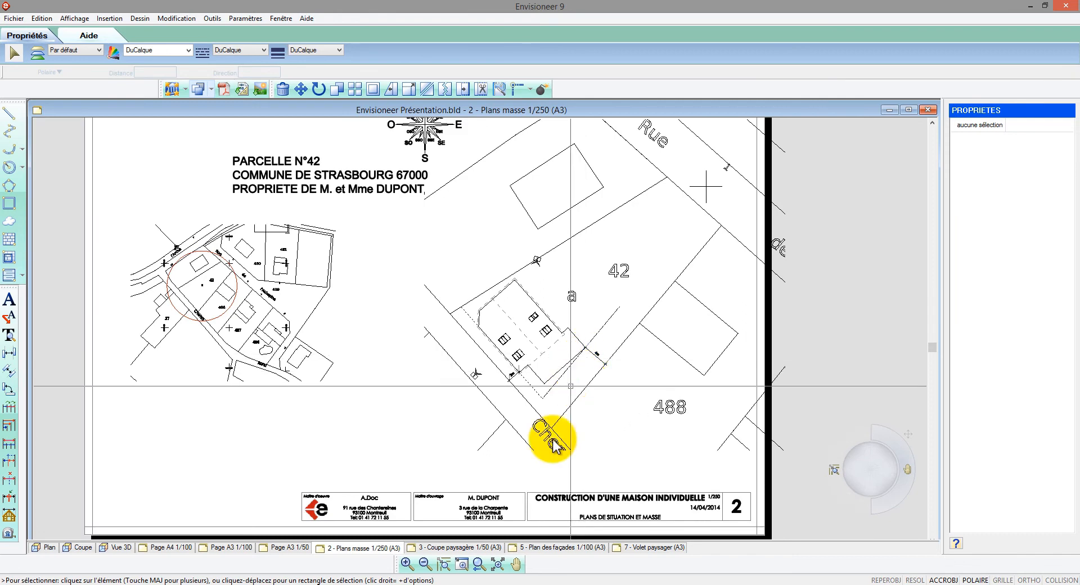
On the 3 - Coupe paysagère 1/50 (A3) page, stretch the overall length and "Env. 2m" dimensions to meet at the garage's outer wall
{"action": "left_click", "coordinate": [484, 548]}
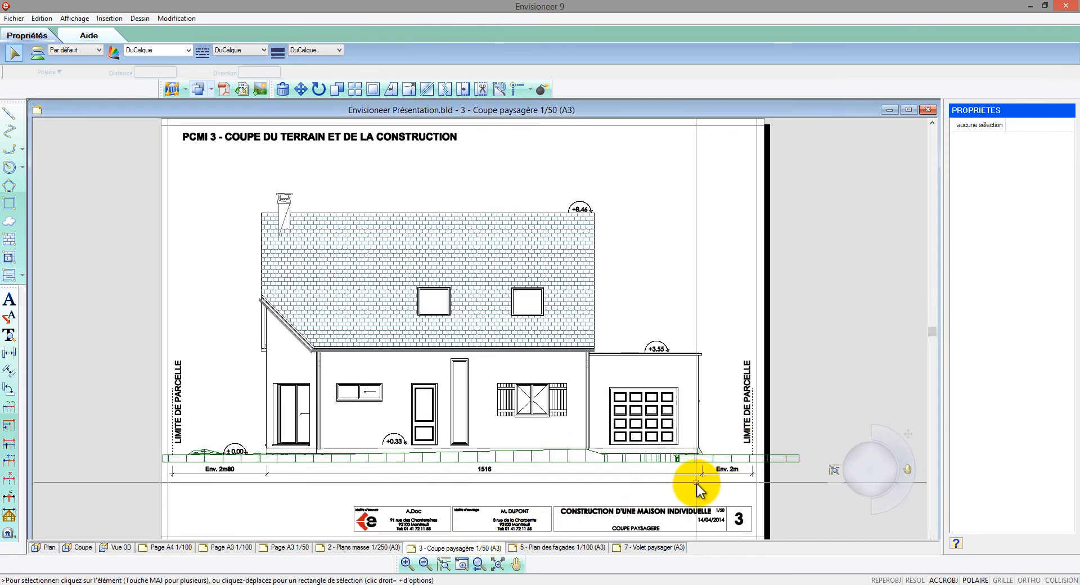
{"action": "scroll", "coordinate": [703, 475], "scroll_direction": "up", "scroll_amount": 4}
{"action": "left_click_drag", "start_coordinate": [698, 465], "coordinate": [703, 413]}
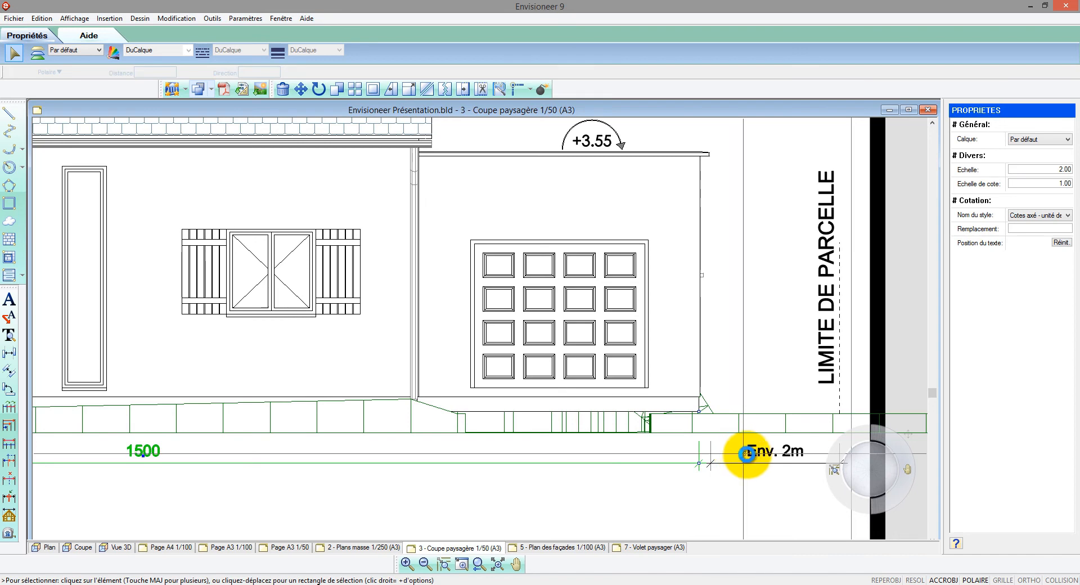
{"action": "left_click_drag", "start_coordinate": [749, 453], "coordinate": [698, 413]}
{"action": "left_click", "coordinate": [702, 480]}
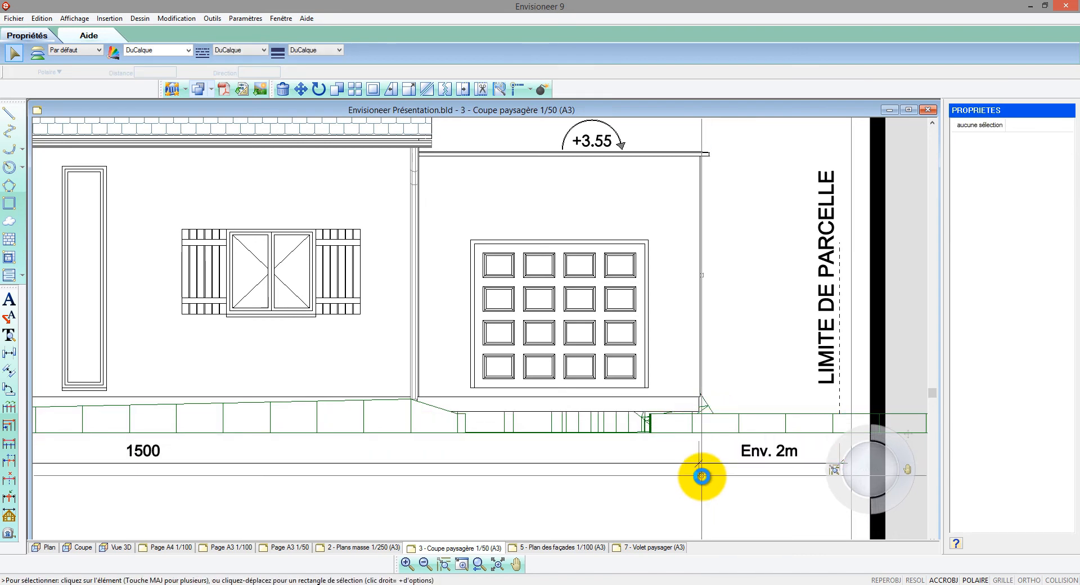
{"action": "scroll", "coordinate": [701, 478], "scroll_direction": "down", "scroll_amount": 2}
{"action": "left_click", "coordinate": [493, 563]}
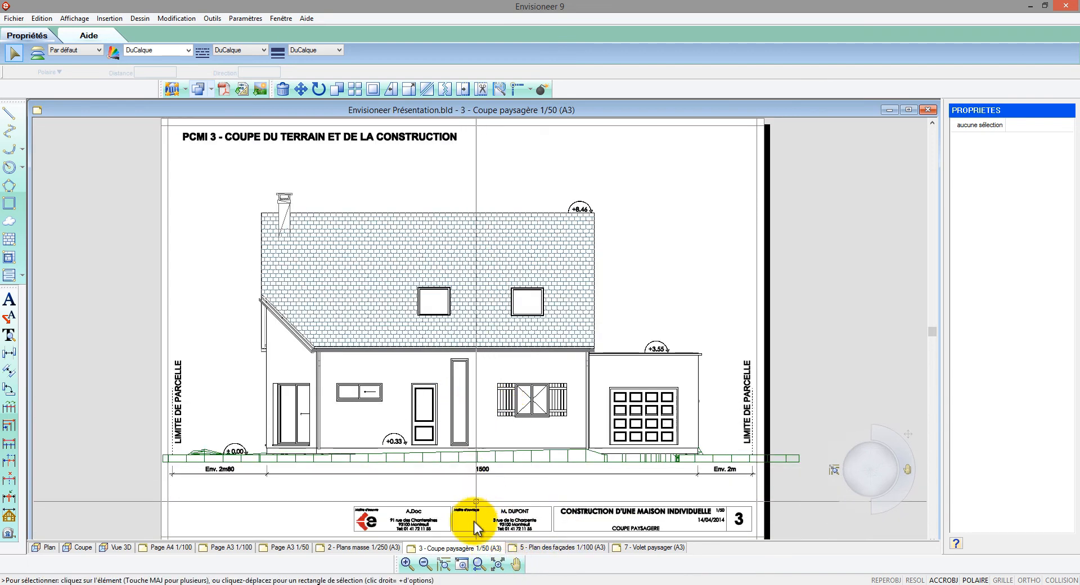
Show the 5 - Plan des façades 1/100 (A3) page, open the print utility and set all views as non-printable
{"action": "left_click", "coordinate": [550, 548]}
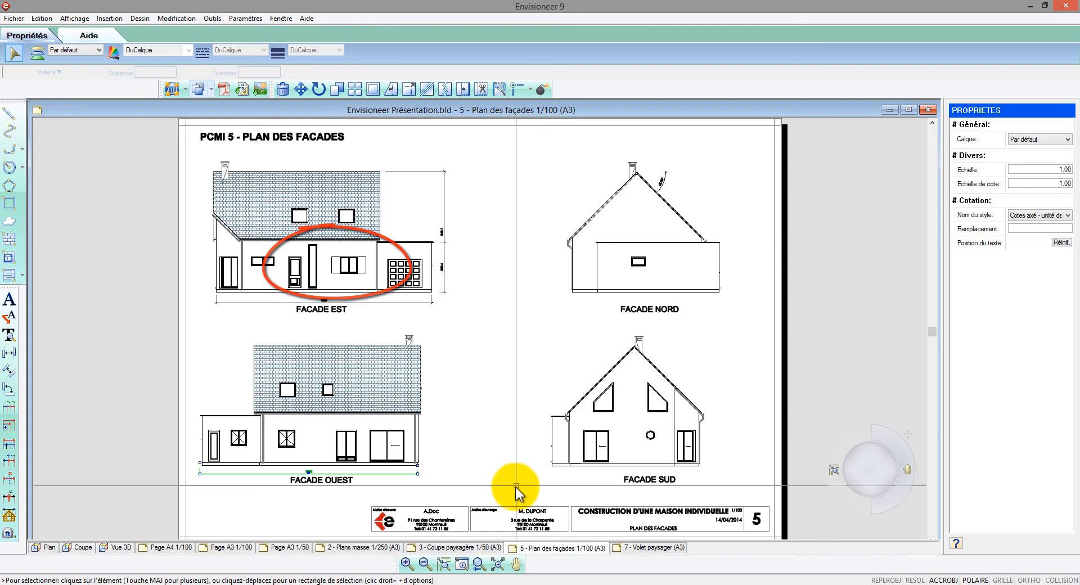
{"action": "left_click", "coordinate": [14, 19]}
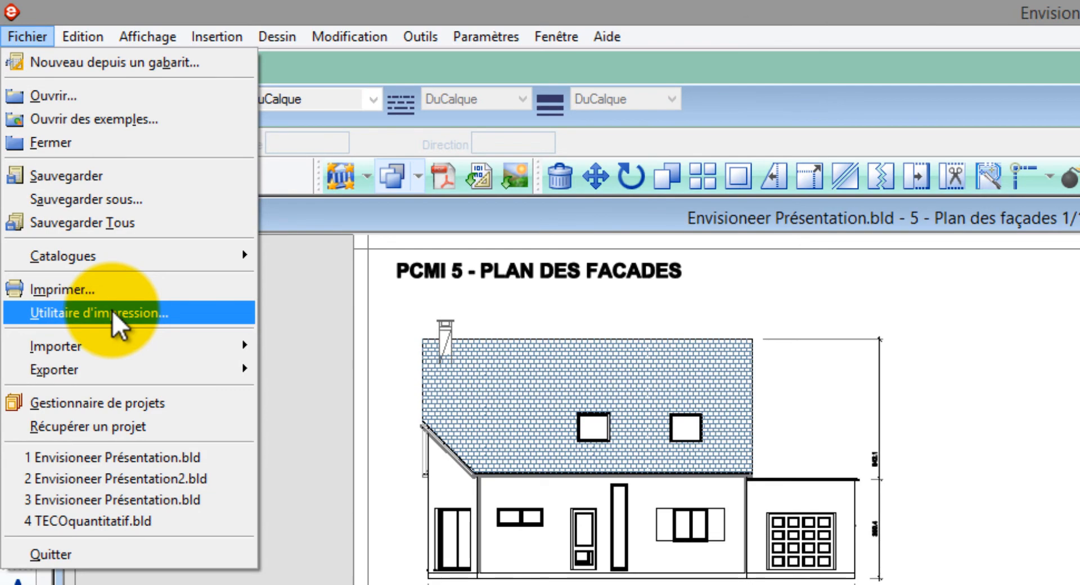
{"action": "left_click", "coordinate": [113, 312]}
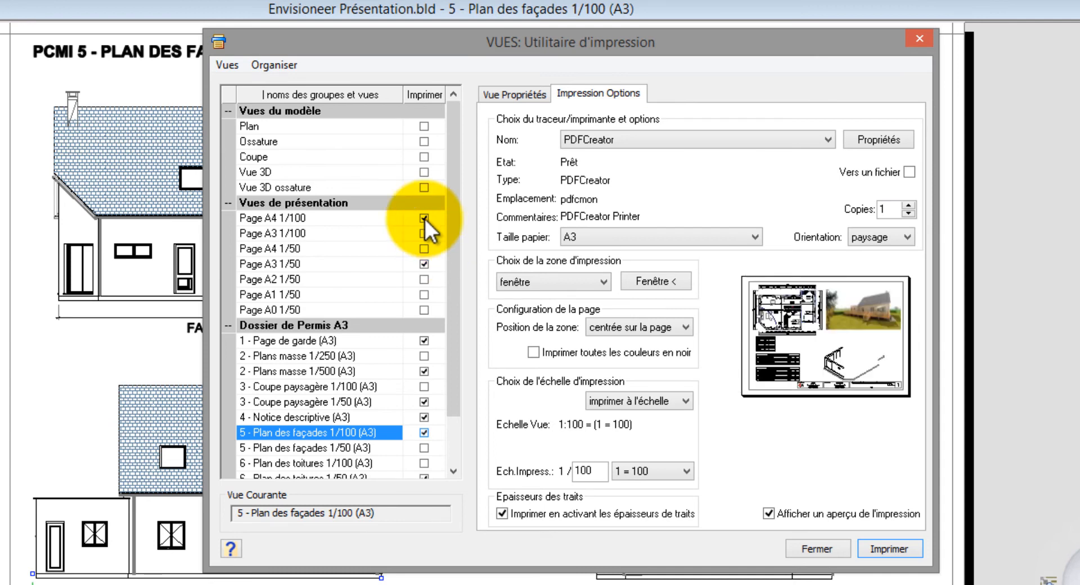
{"action": "left_click", "coordinate": [425, 219]}
{"action": "right_click", "coordinate": [424, 218]}
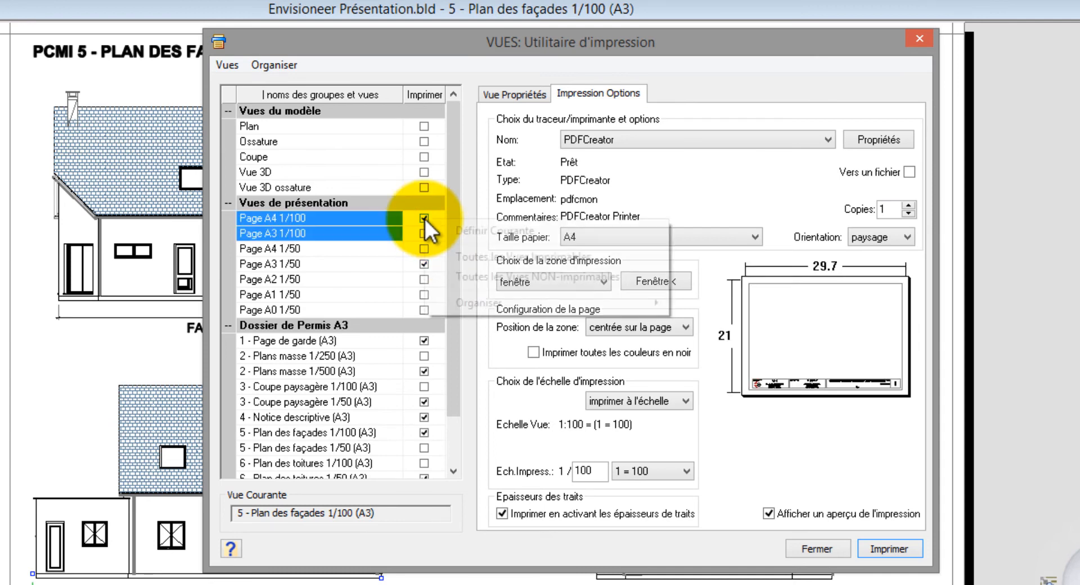
{"action": "left_click", "coordinate": [465, 275]}
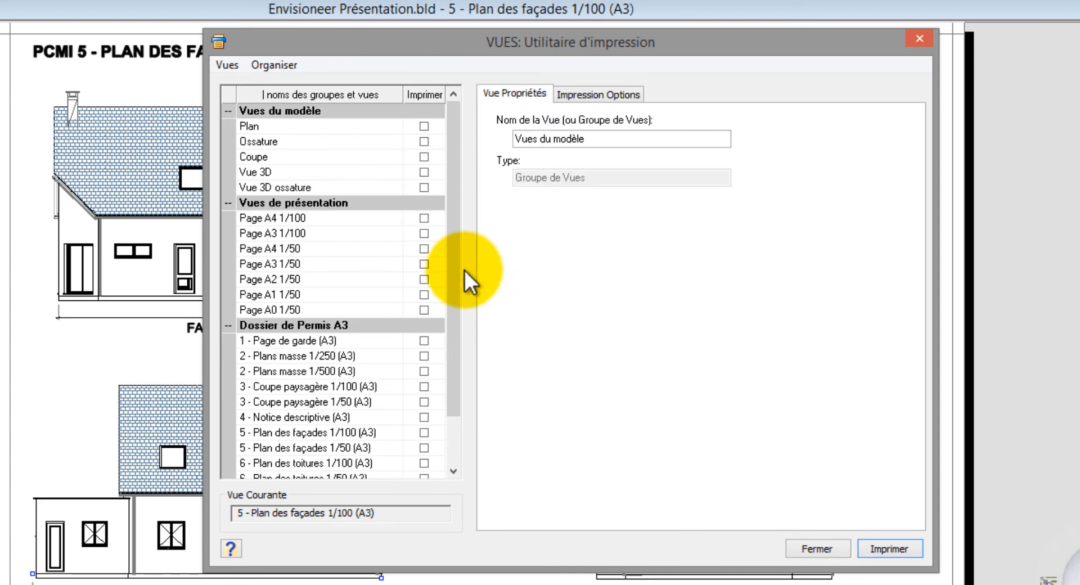
Mark Page A3 1/100, Plans masse 1/250, Coupe paysagère 1/50, Plan des façades 1/100 and Volet paysager (A3) for printing
{"action": "left_click", "coordinate": [425, 233]}
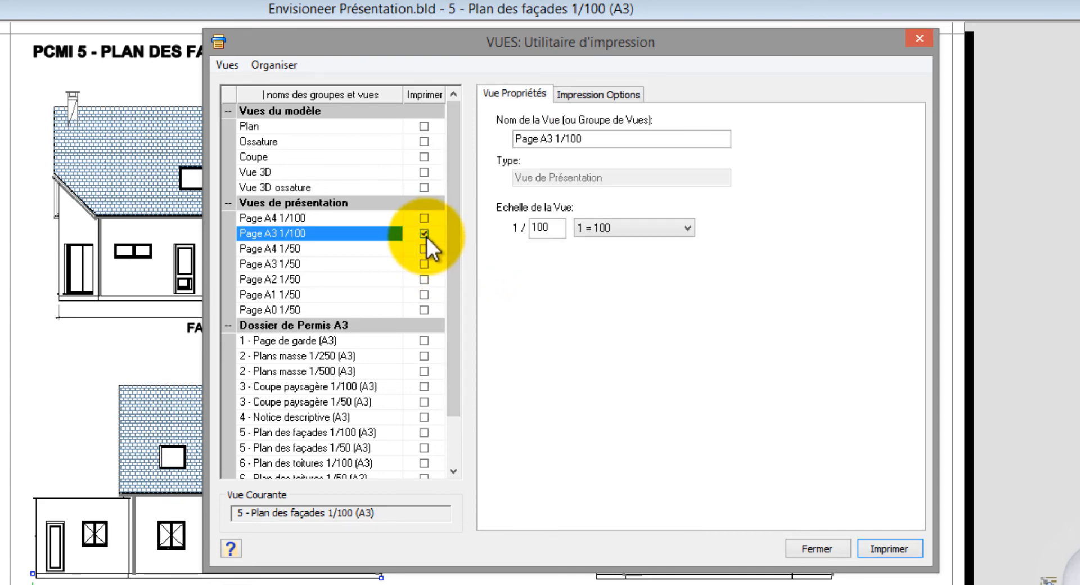
{"action": "left_click", "coordinate": [425, 355]}
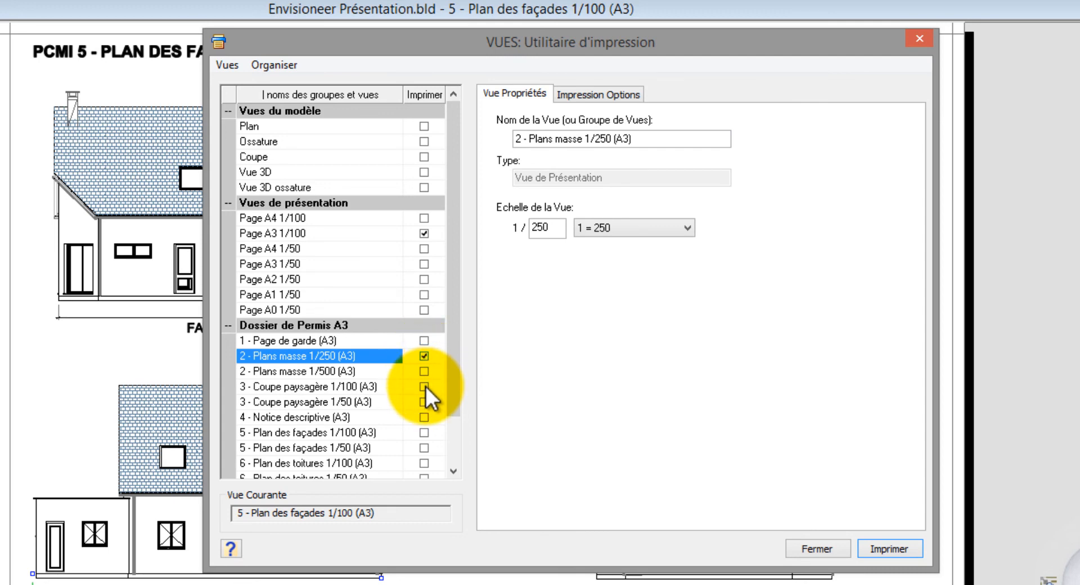
{"action": "left_click", "coordinate": [425, 401]}
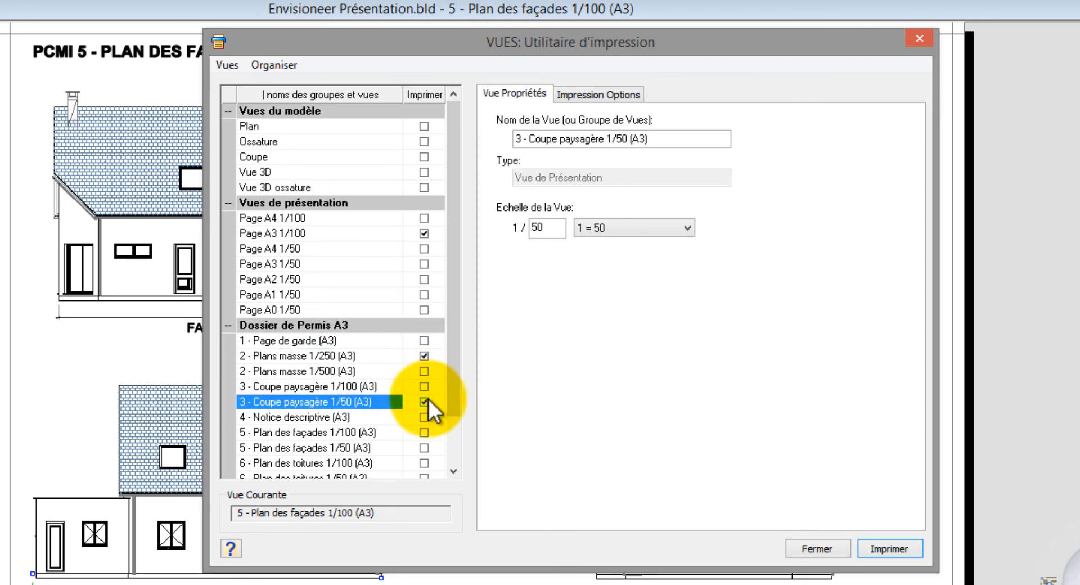
{"action": "left_click", "coordinate": [425, 433]}
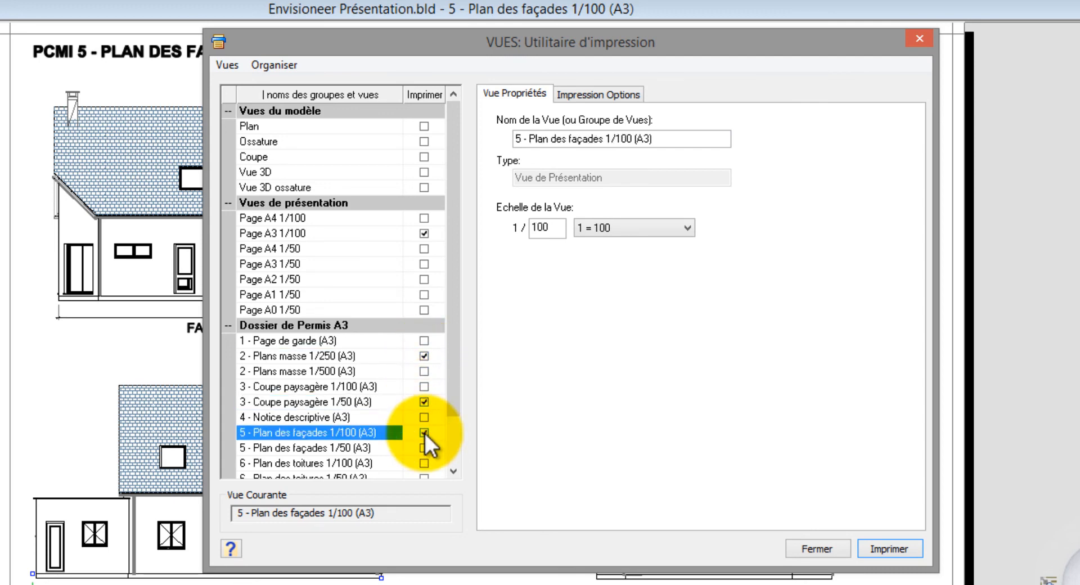
{"action": "left_click", "coordinate": [454, 471]}
{"action": "left_click", "coordinate": [453, 472]}
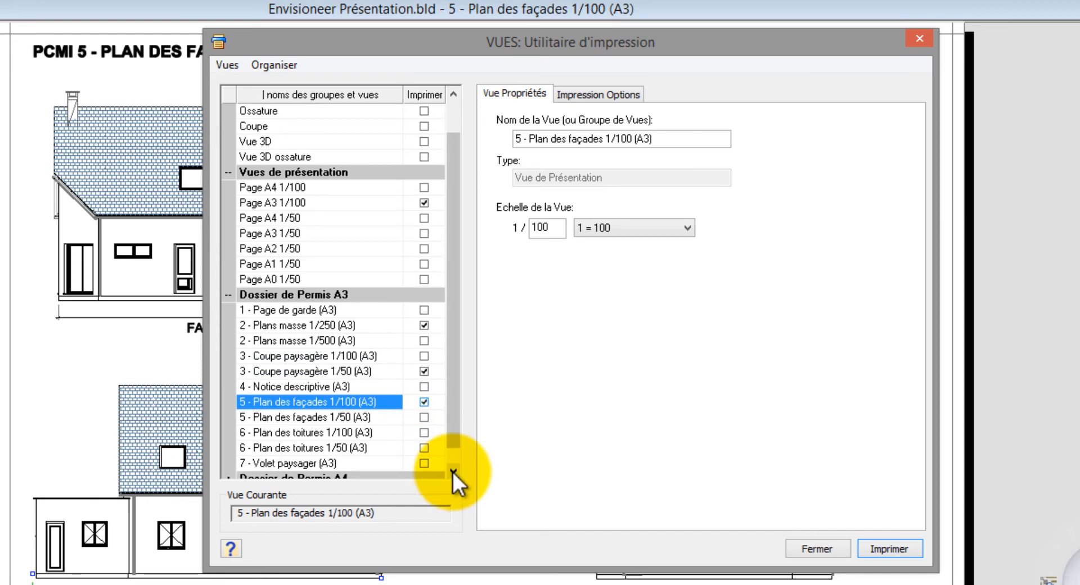
{"action": "left_click", "coordinate": [453, 472]}
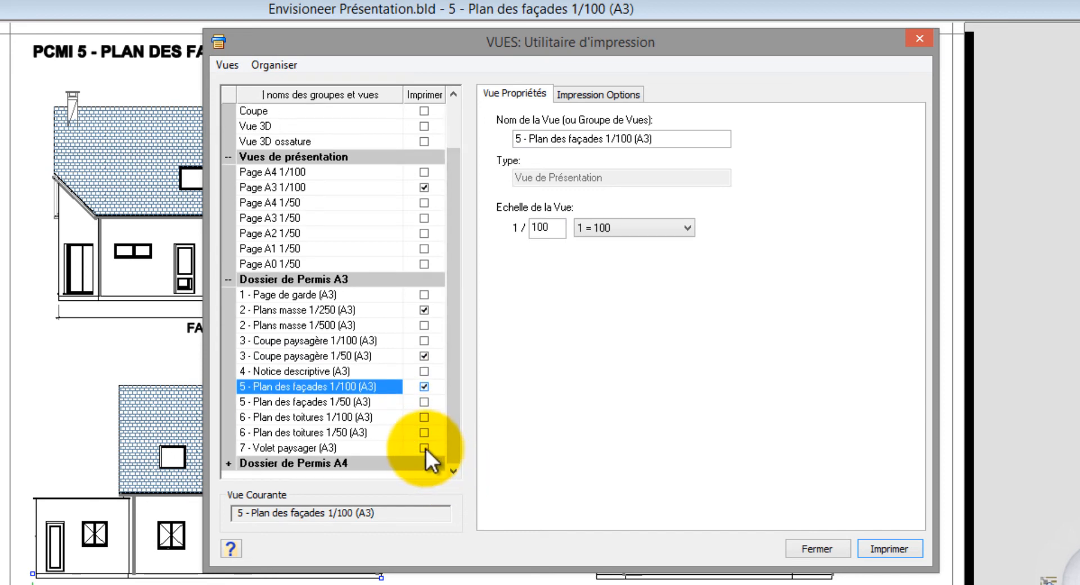
{"action": "left_click", "coordinate": [424, 447]}
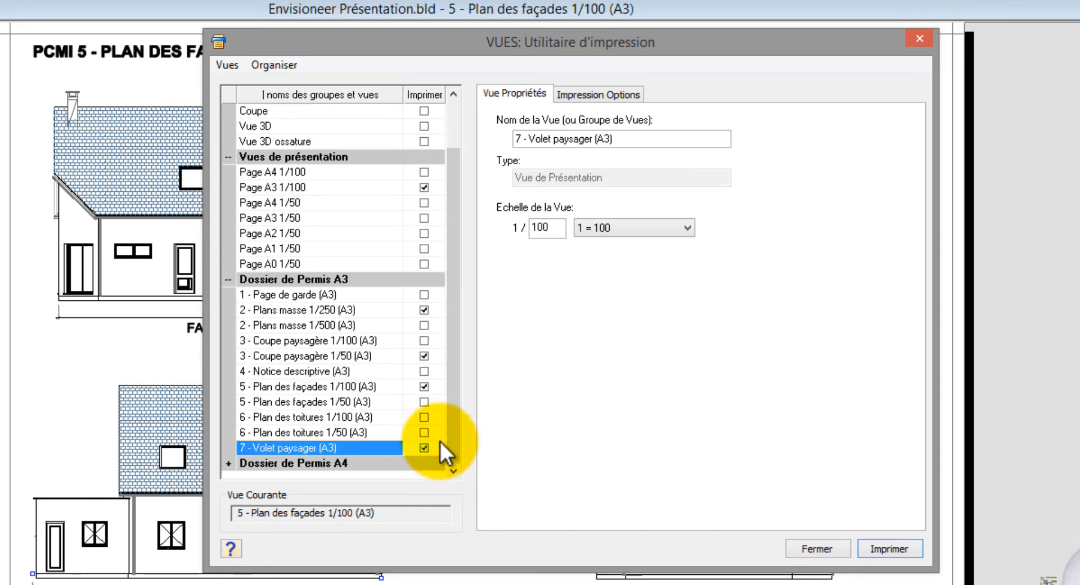
Print the marked views to PDFCreator, put them in the waiting queue and merge all queued documents into one
{"action": "left_click", "coordinate": [881, 550]}
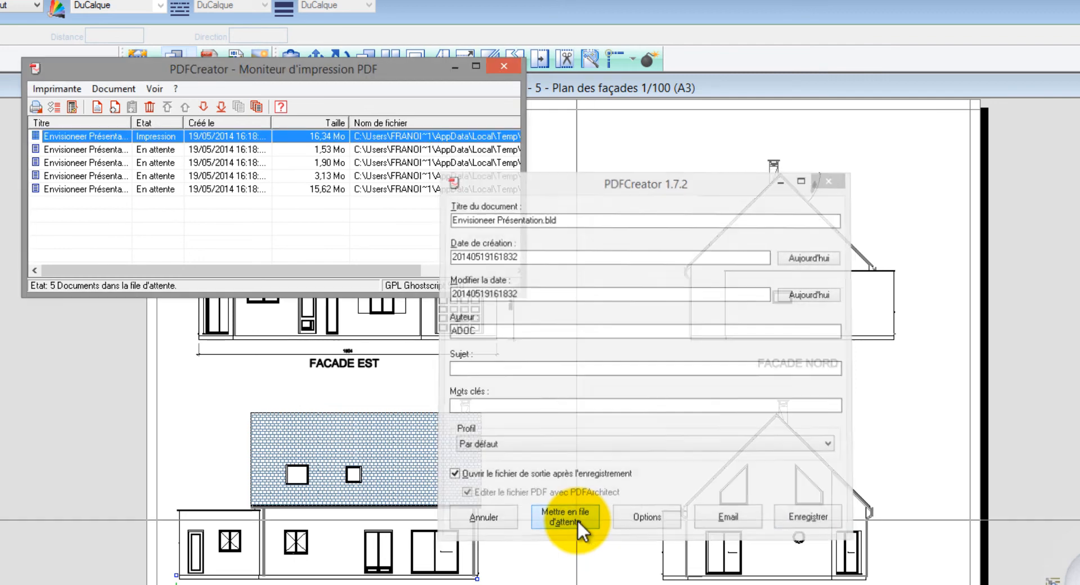
{"action": "left_click", "coordinate": [577, 520]}
{"action": "right_click", "coordinate": [277, 201]}
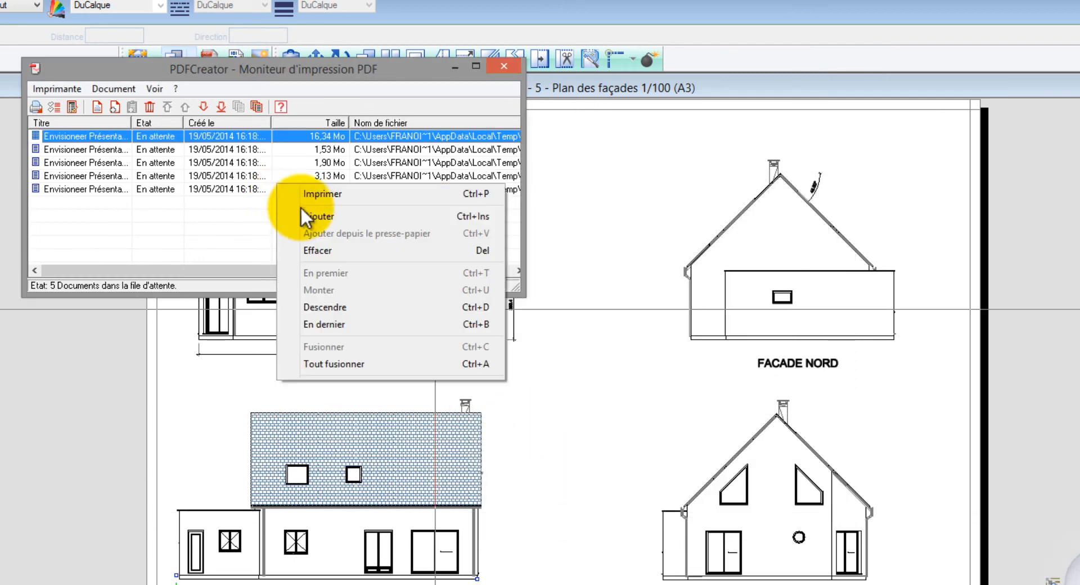
{"action": "left_click", "coordinate": [351, 365]}
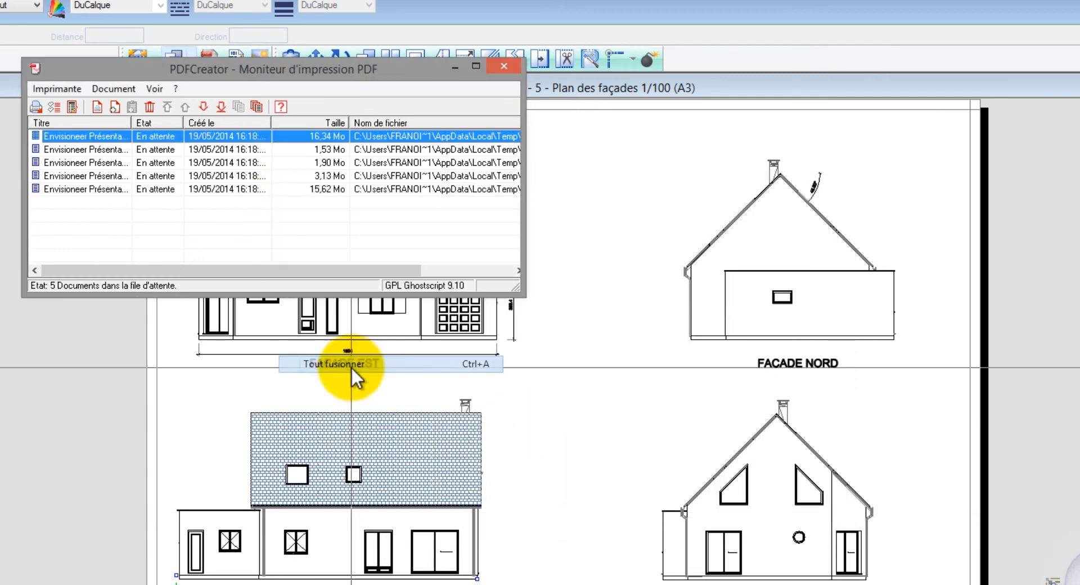
Print the merged document and save it as "Dossier de présentation.pdf" in the Projet Démo folder
{"action": "right_click", "coordinate": [322, 213]}
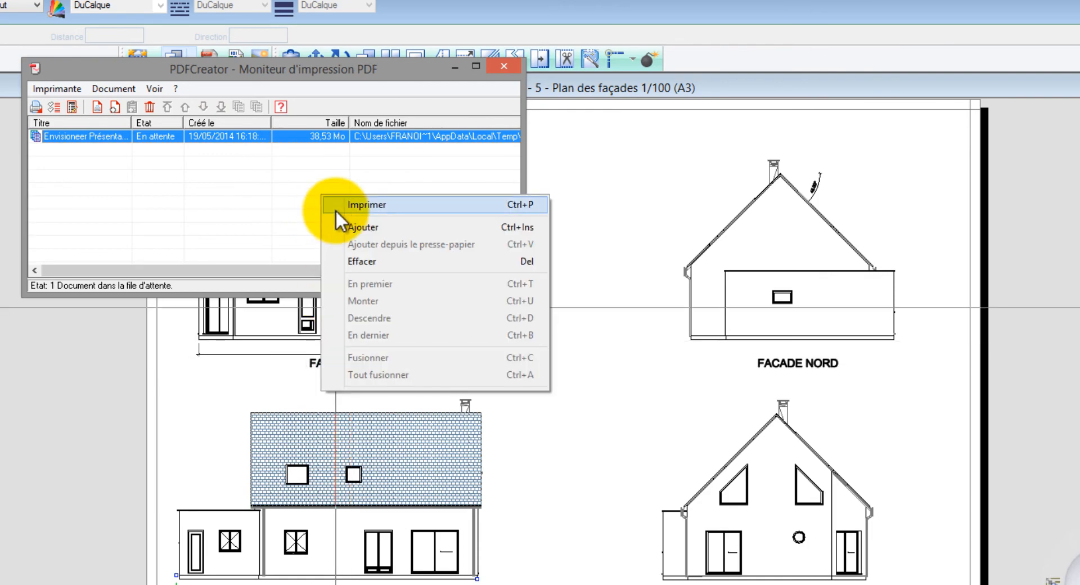
{"action": "left_click", "coordinate": [336, 208]}
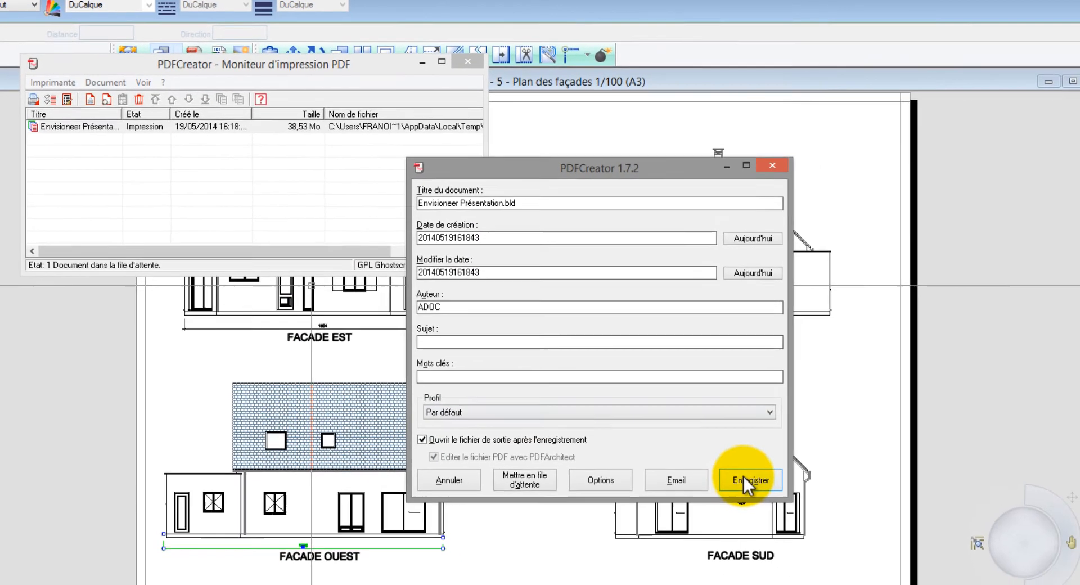
{"action": "left_click", "coordinate": [744, 480]}
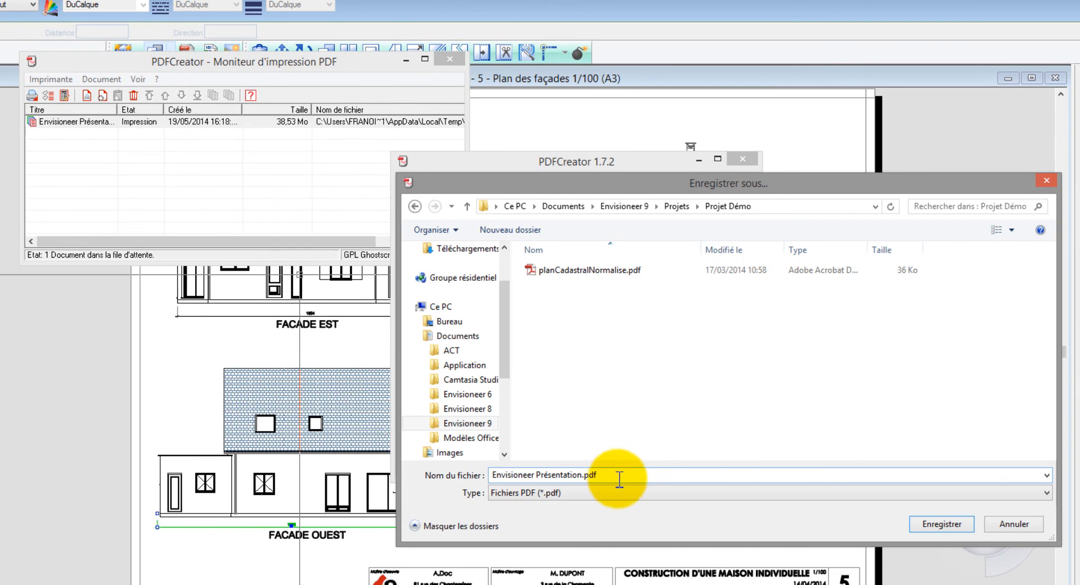
{"action": "left_click", "coordinate": [582, 474]}
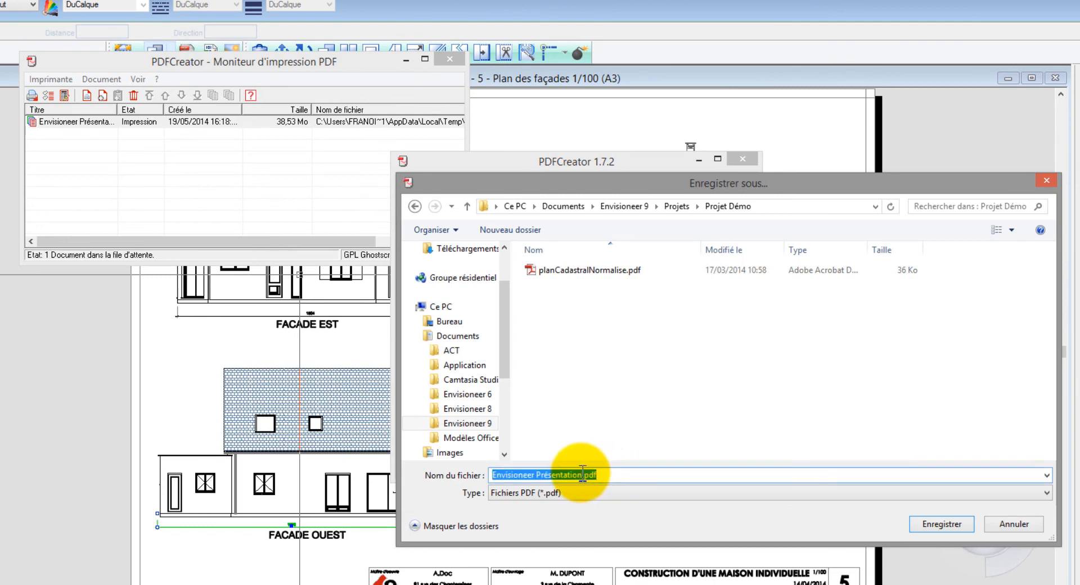
{"action": "type", "text": "Dos"}
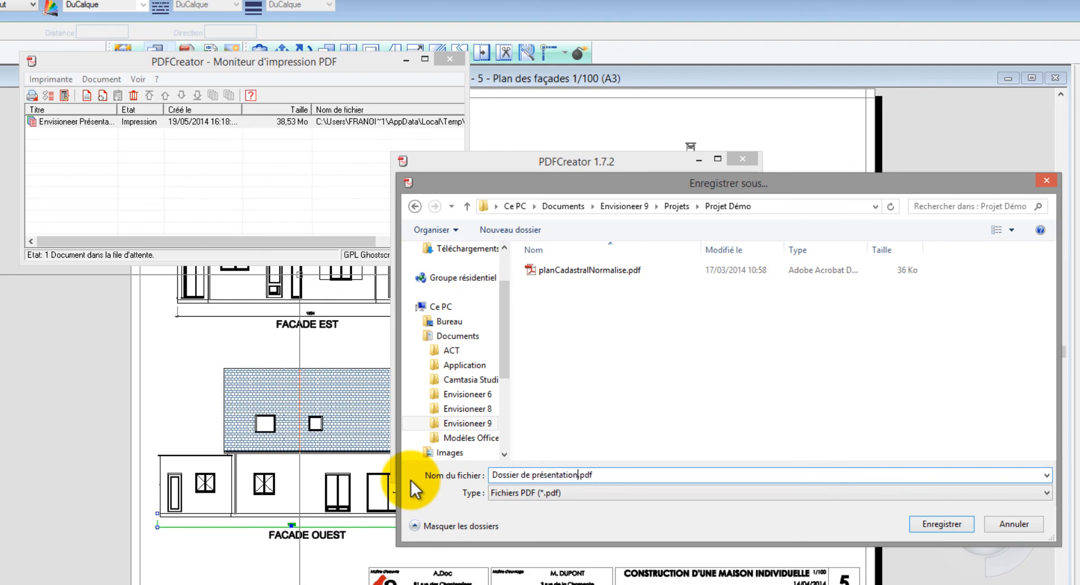
{"action": "left_click", "coordinate": [942, 525]}
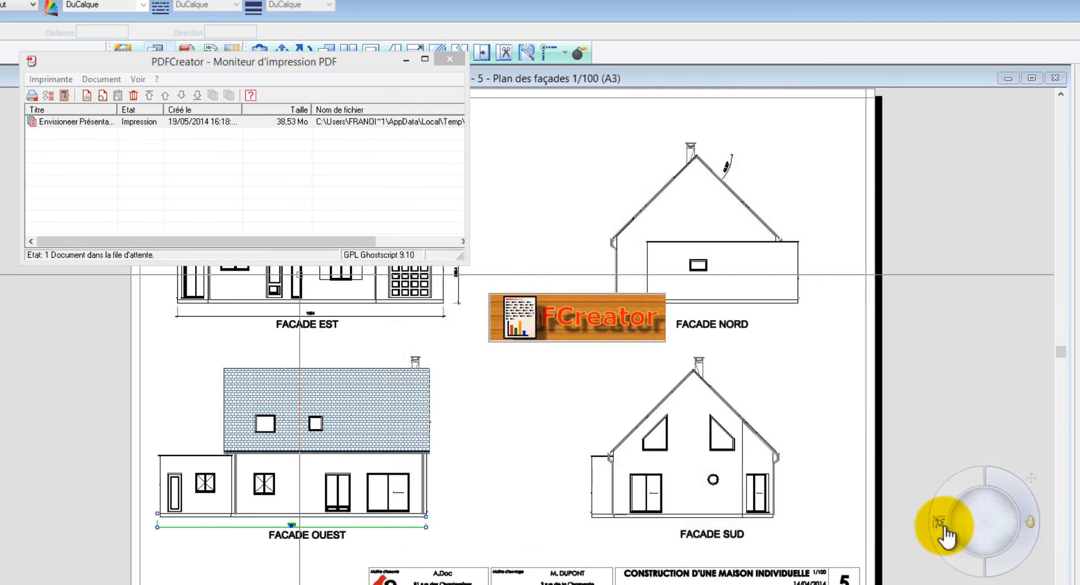